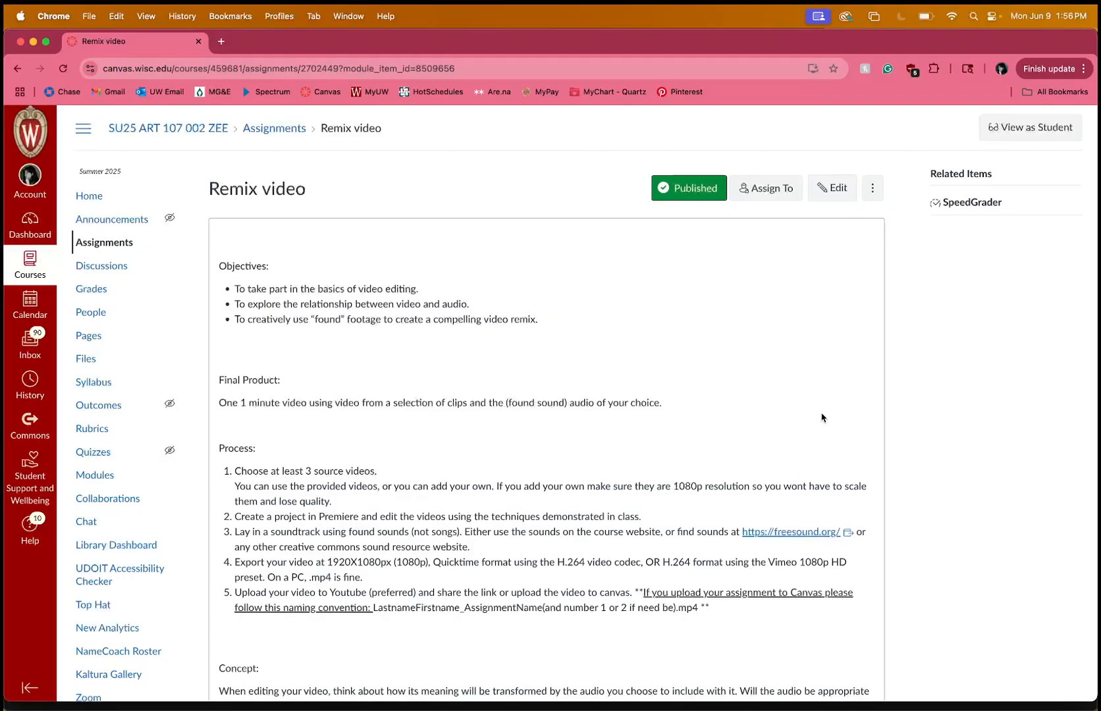
Step: Read the Remix video assignment's objectives, final product and process instructions, including the sound, export and upload requirements
{"action": "scroll", "coordinate": [821, 417], "scroll_direction": "down", "scroll_amount": 2}
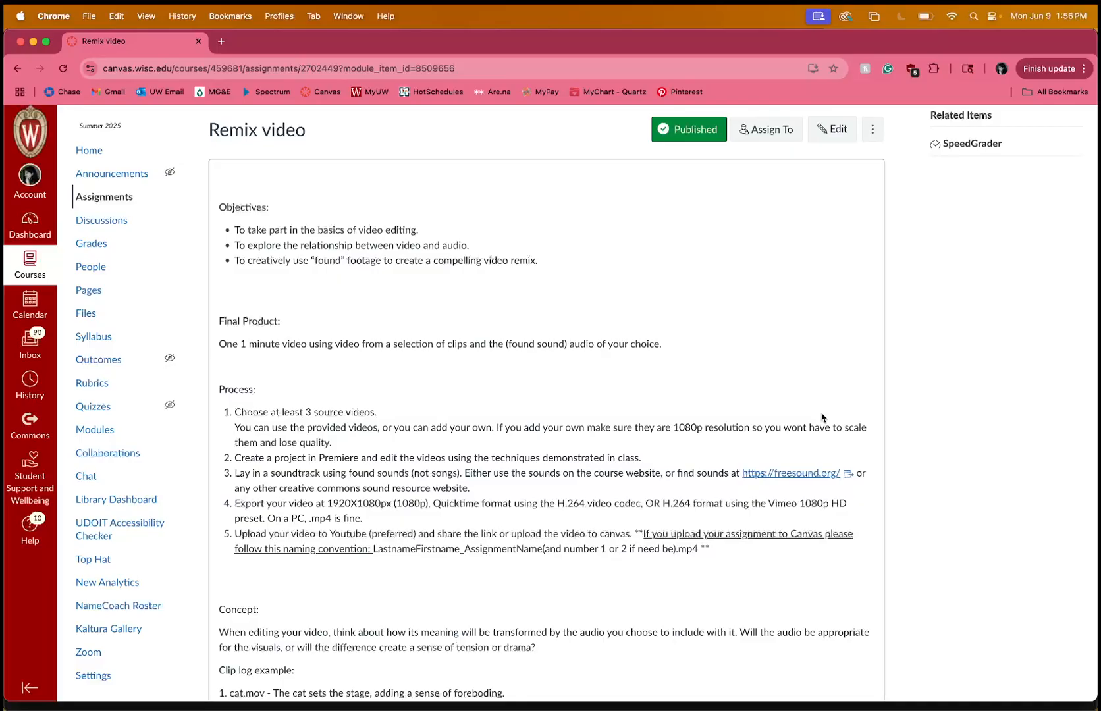
{"action": "scroll", "coordinate": [821, 417], "scroll_direction": "down", "scroll_amount": 1}
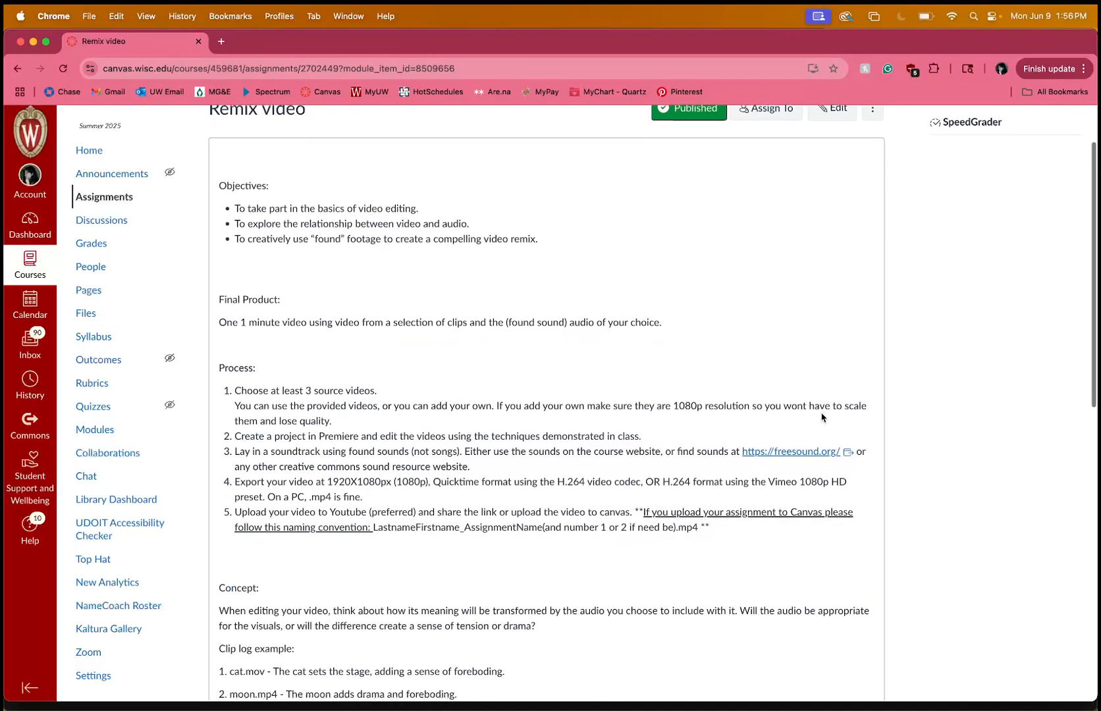
{"action": "scroll", "coordinate": [822, 417], "scroll_direction": "down", "scroll_amount": 2}
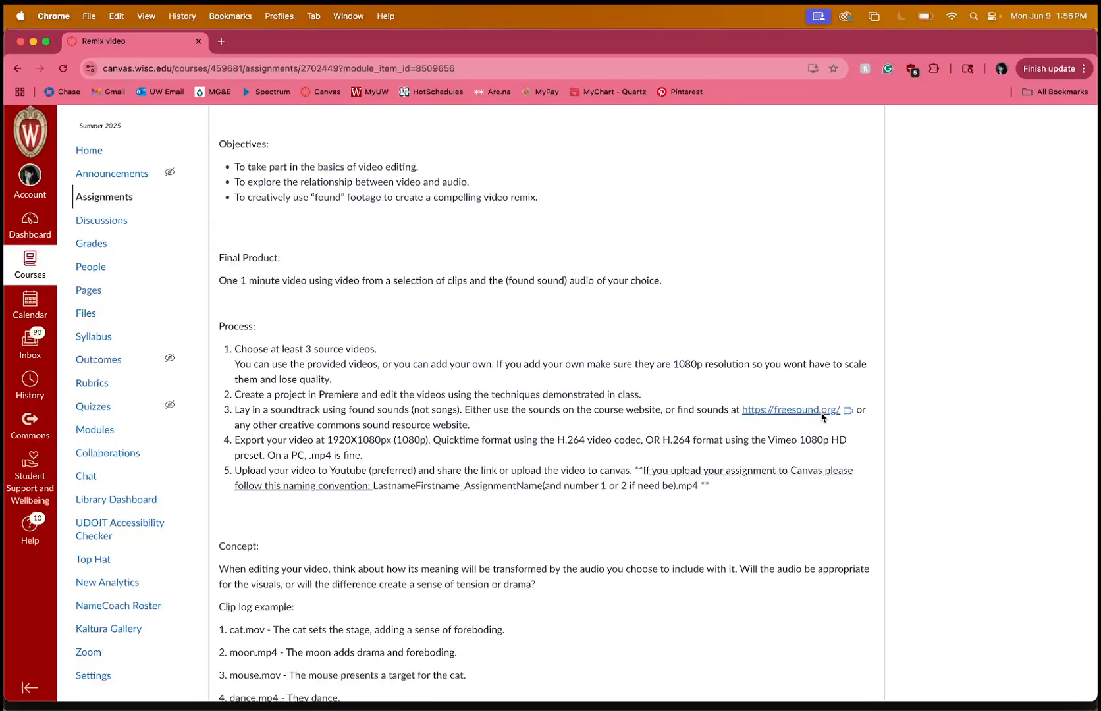
{"action": "scroll", "coordinate": [821, 418], "scroll_direction": "down", "scroll_amount": 2}
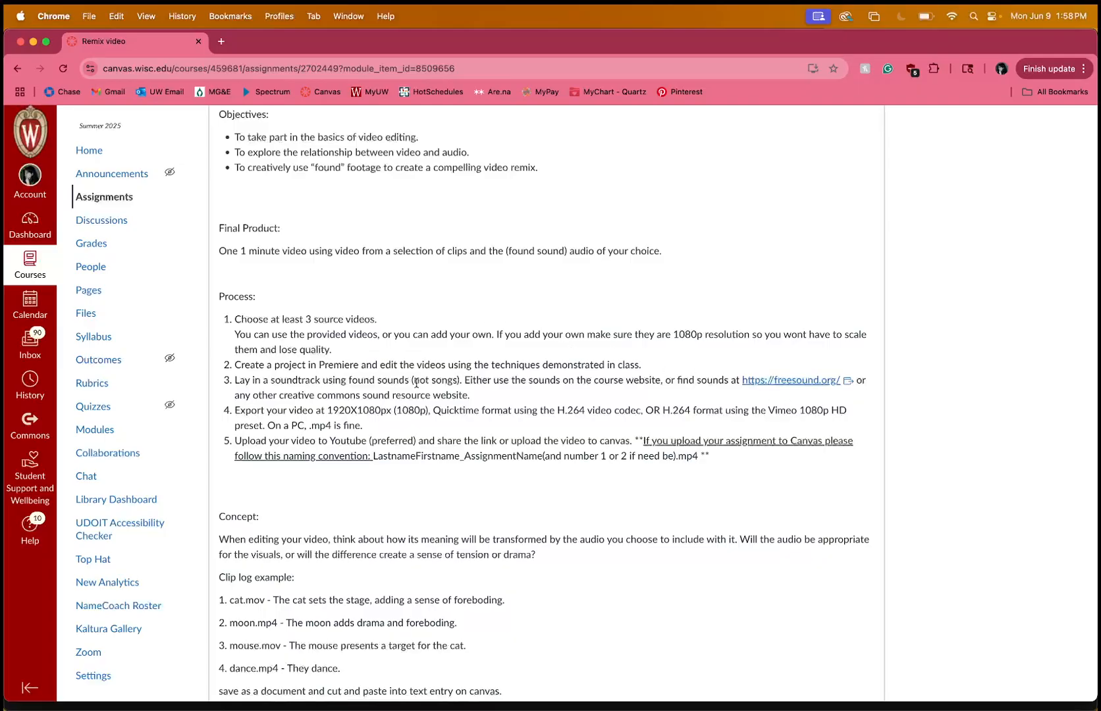
{"action": "left_click_drag", "start_coordinate": [414, 380], "coordinate": [457, 380]}
{"action": "left_click_drag", "start_coordinate": [326, 410], "coordinate": [429, 409]}
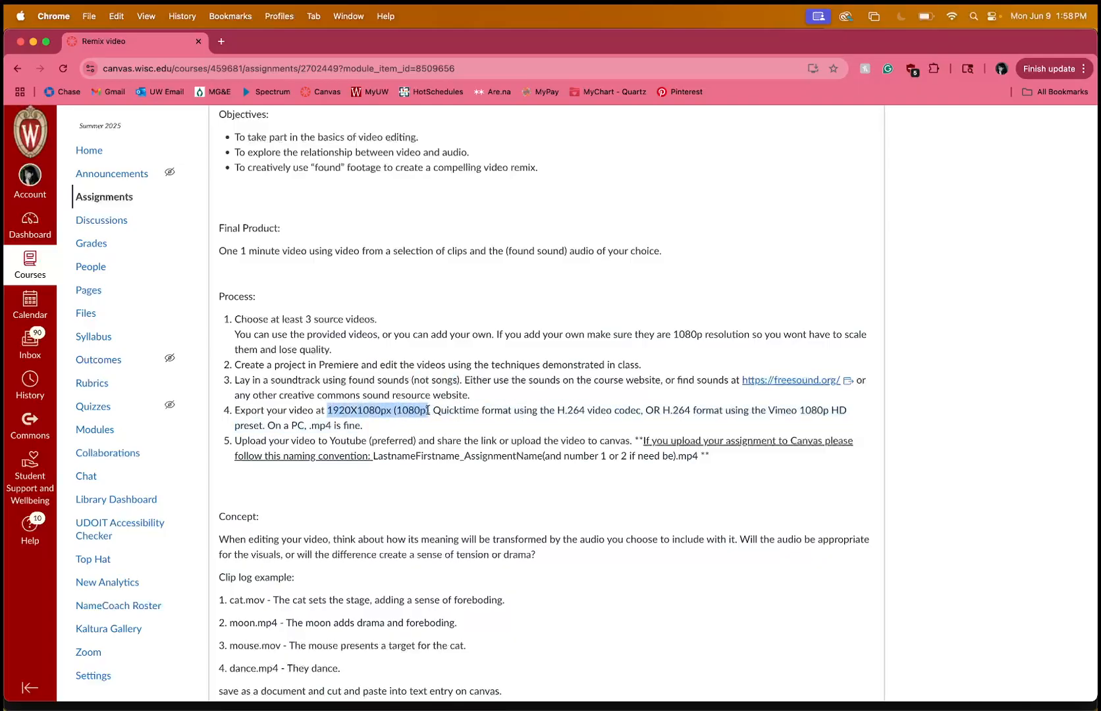
{"action": "left_click", "coordinate": [438, 432]}
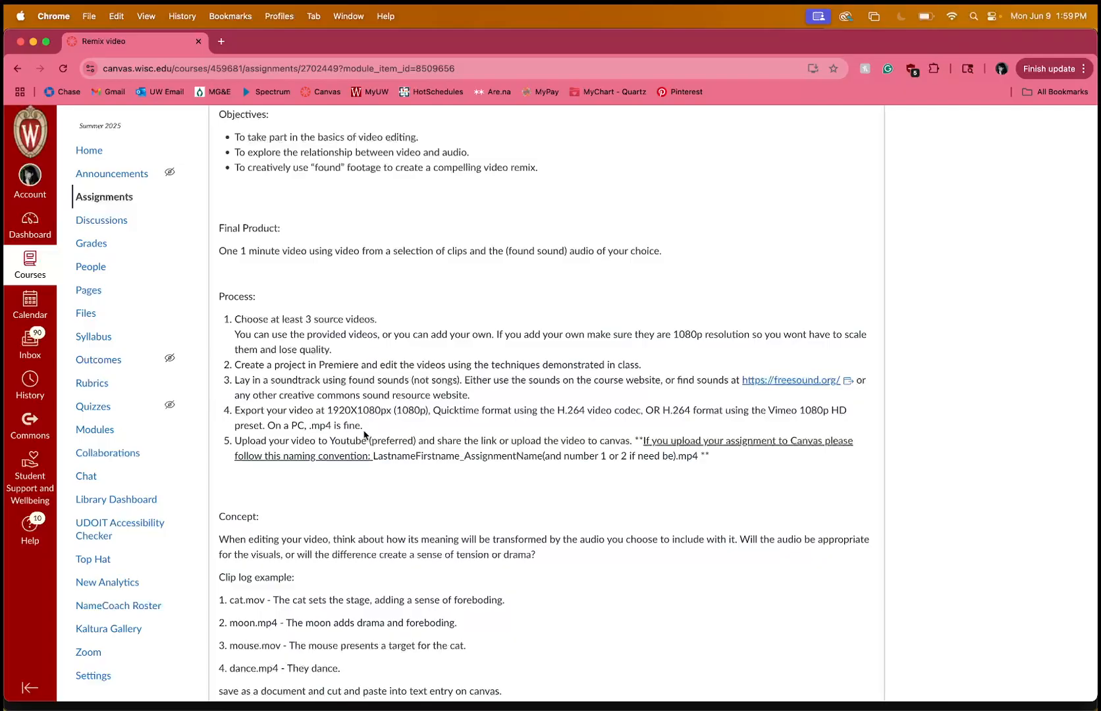
{"action": "left_click_drag", "start_coordinate": [235, 440], "coordinate": [633, 441]}
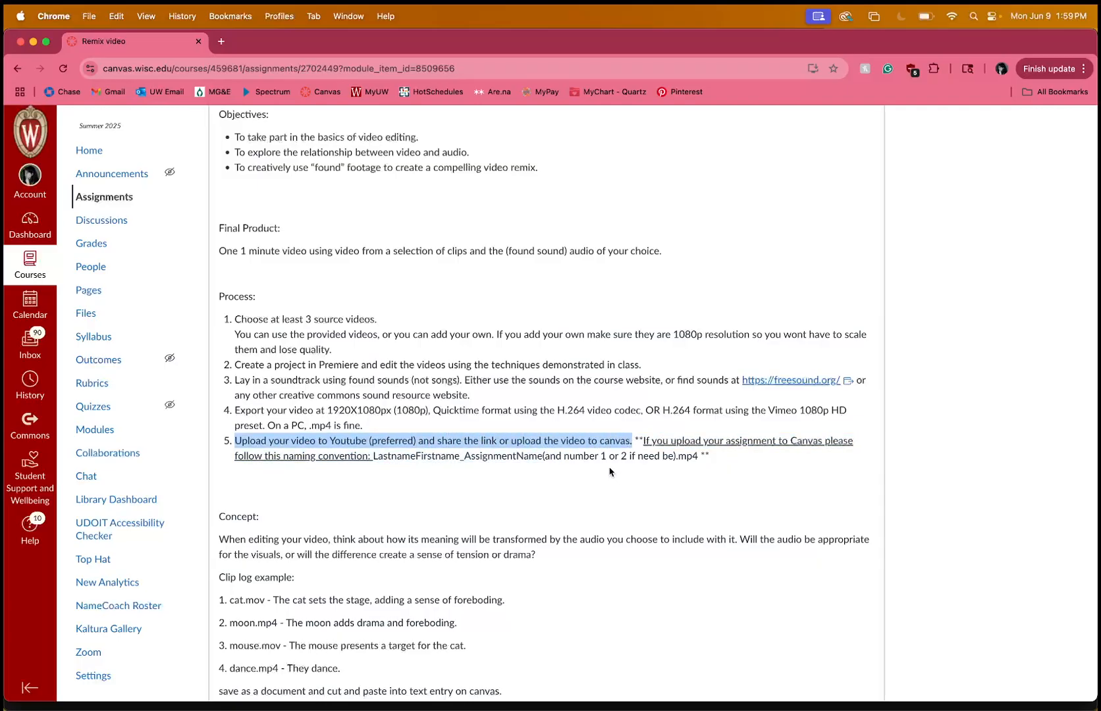
{"action": "scroll", "coordinate": [610, 471], "scroll_direction": "down", "scroll_amount": 2}
{"action": "scroll", "coordinate": [575, 413], "scroll_direction": "down", "scroll_amount": 1}
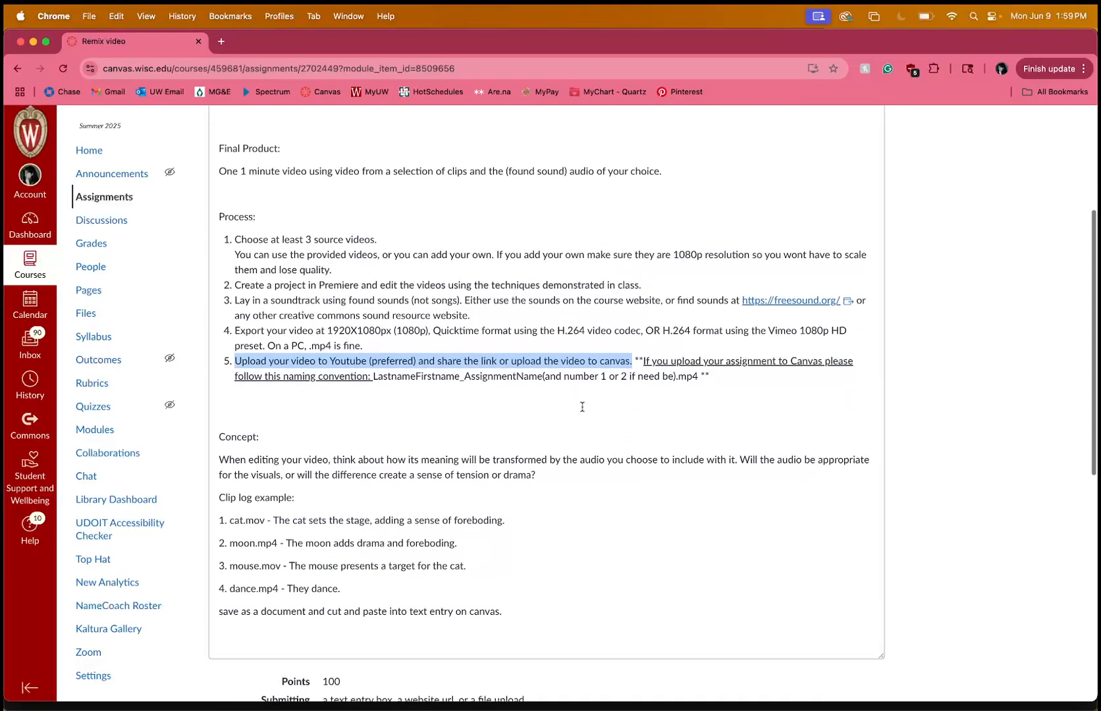
{"action": "left_click", "coordinate": [528, 451]}
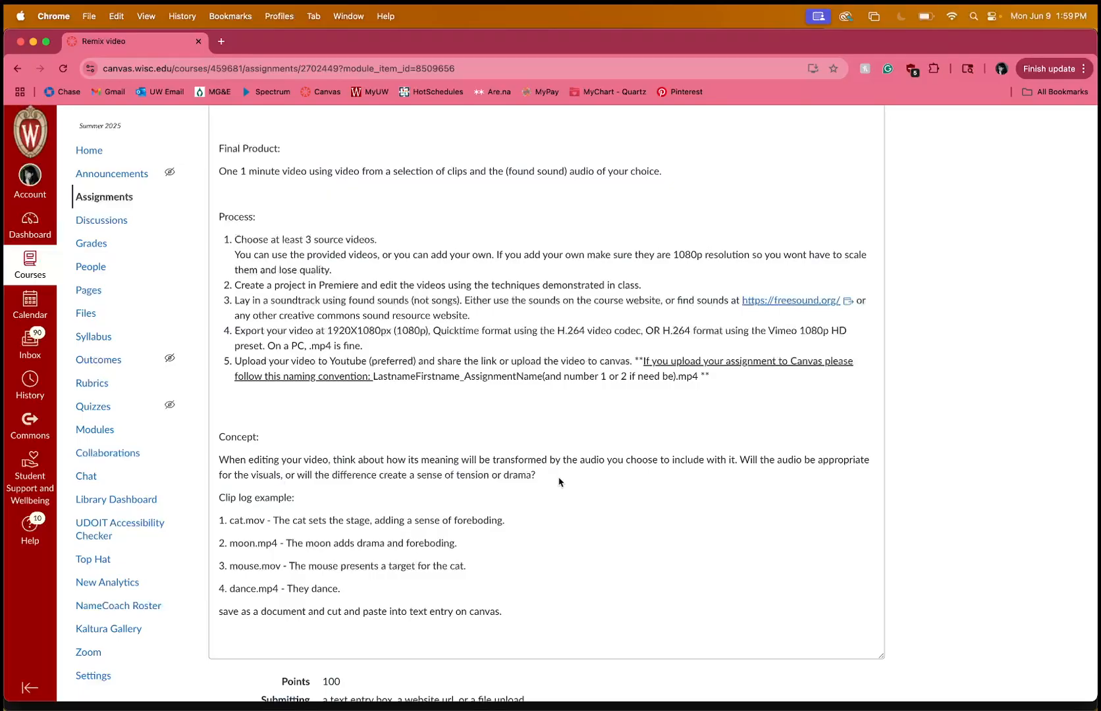
Step: Review the assignment's clip log example, due date and grading rubric, and return to the process instructions
{"action": "left_click_drag", "start_coordinate": [219, 498], "coordinate": [524, 617]}
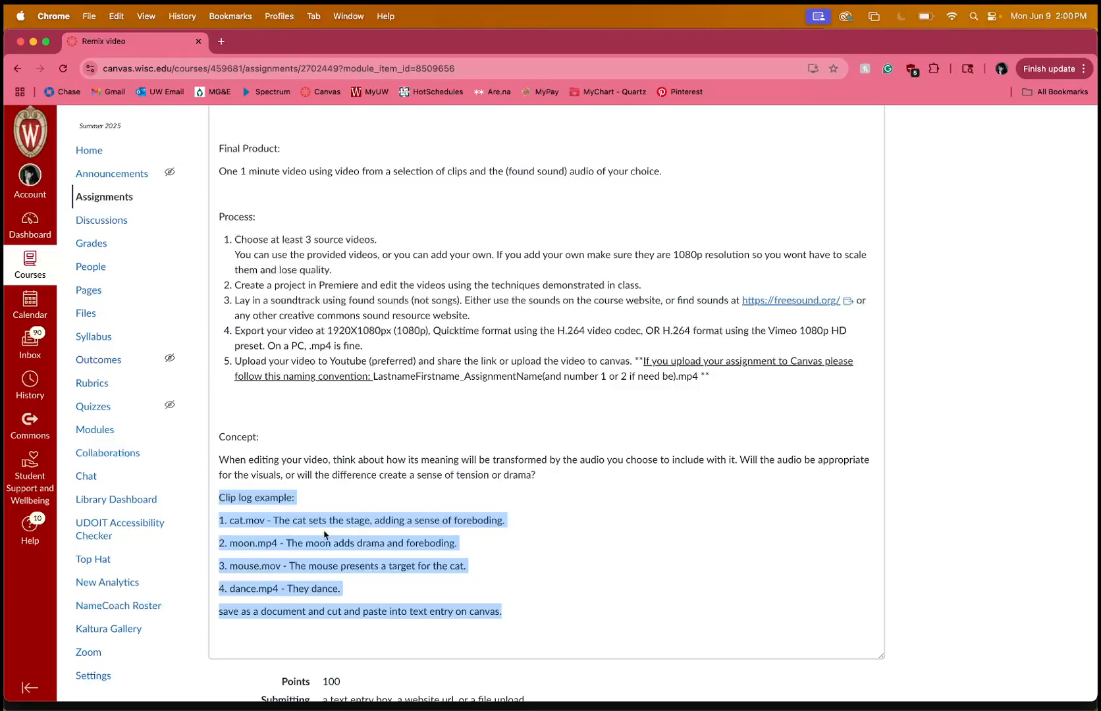
{"action": "left_click", "coordinate": [274, 519]}
{"action": "left_click_drag", "start_coordinate": [275, 520], "coordinate": [515, 531]}
{"action": "left_click", "coordinate": [516, 531]}
{"action": "scroll", "coordinate": [516, 531], "scroll_direction": "down", "scroll_amount": 5}
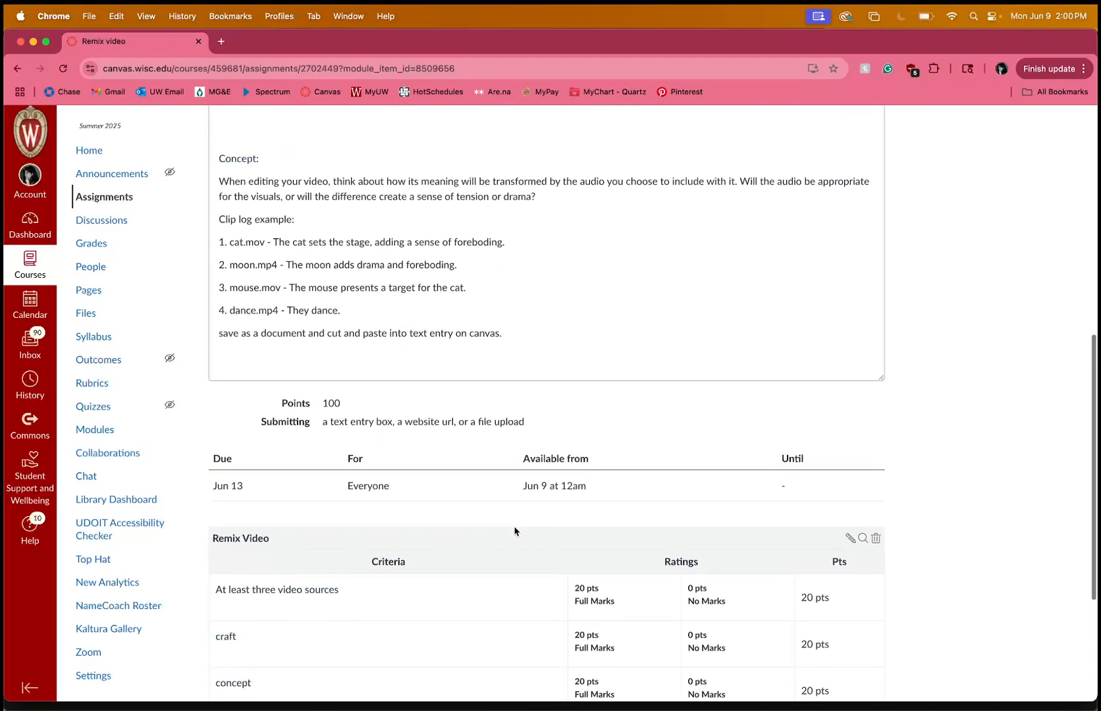
{"action": "scroll", "coordinate": [514, 530], "scroll_direction": "down", "scroll_amount": 4}
{"action": "scroll", "coordinate": [385, 488], "scroll_direction": "up", "scroll_amount": 2}
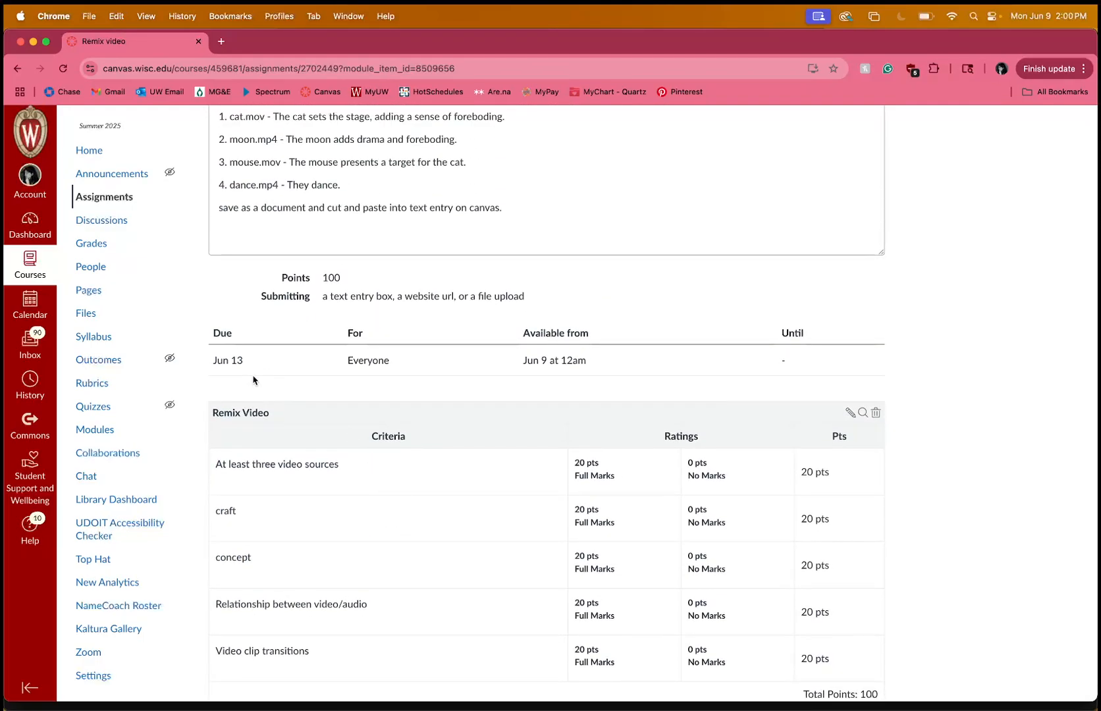
{"action": "scroll", "coordinate": [252, 380], "scroll_direction": "up", "scroll_amount": 1}
{"action": "scroll", "coordinate": [560, 415], "scroll_direction": "up", "scroll_amount": 10}
{"action": "scroll", "coordinate": [560, 412], "scroll_direction": "down", "scroll_amount": 2}
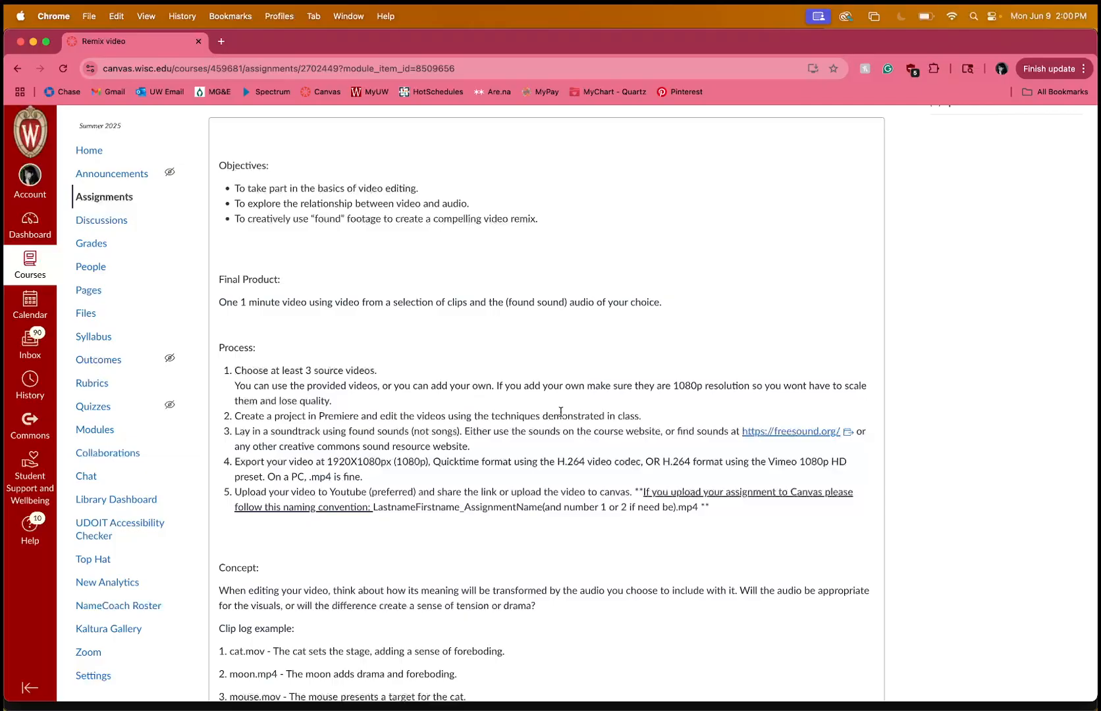
{"action": "scroll", "coordinate": [560, 411], "scroll_direction": "up", "scroll_amount": 1}
{"action": "scroll", "coordinate": [560, 411], "scroll_direction": "down", "scroll_amount": 1}
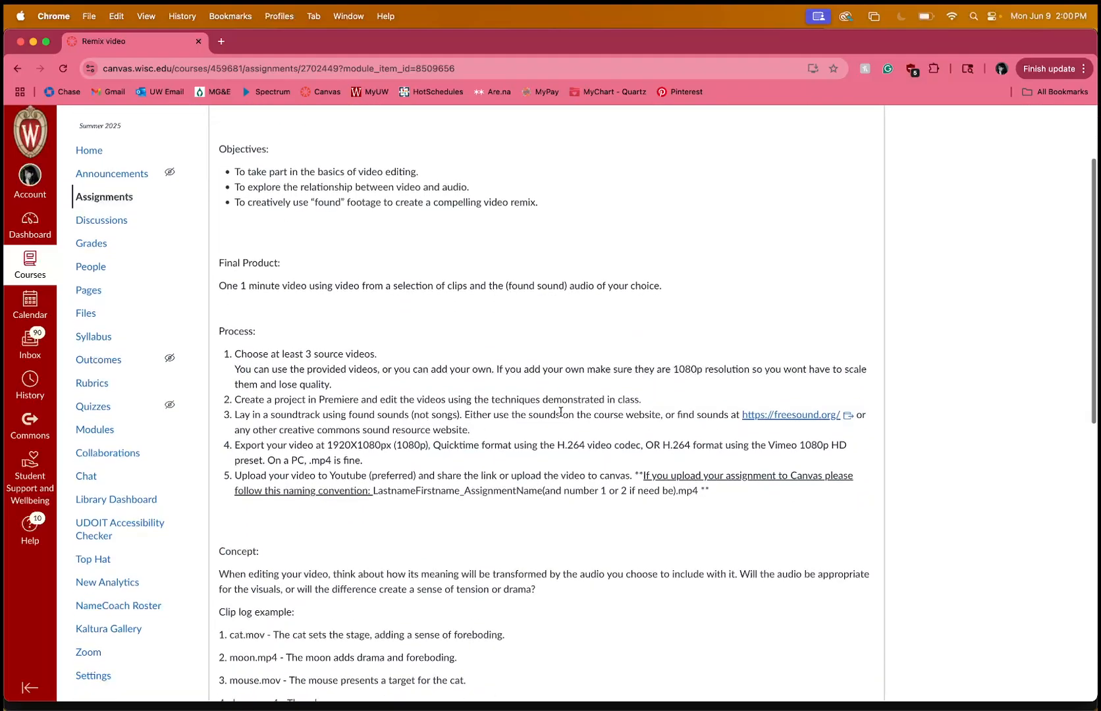
{"action": "scroll", "coordinate": [560, 411], "scroll_direction": "up", "scroll_amount": 1}
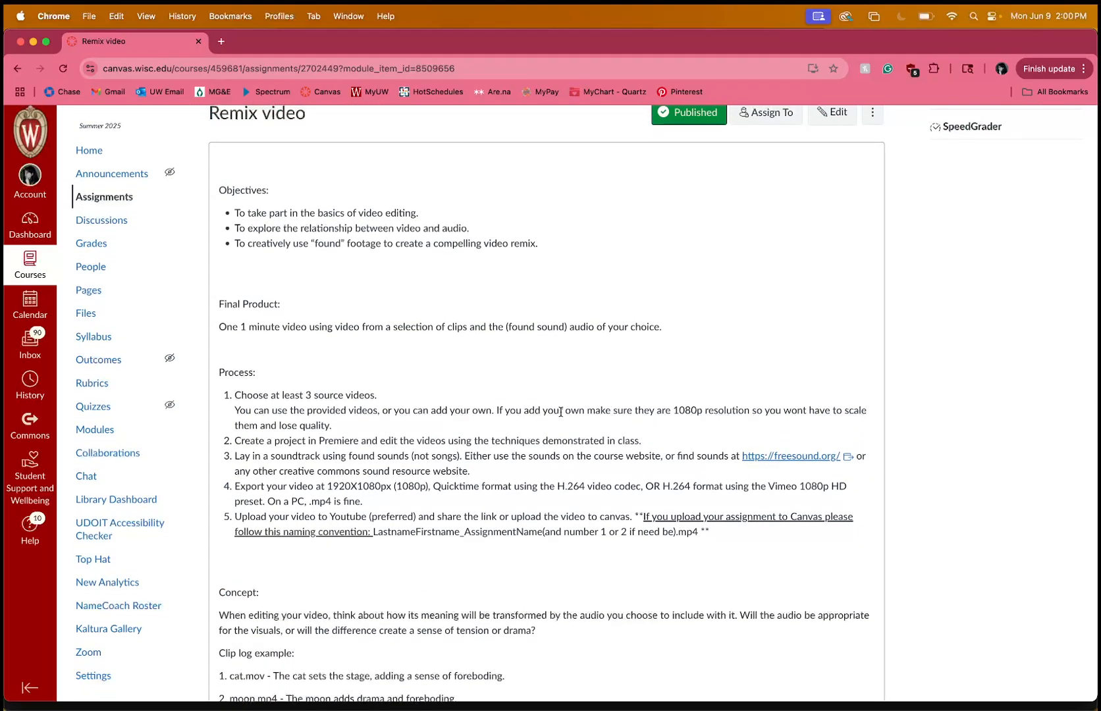
Step: Switch to Creative Cloud, decline the Adobe Genuine Service installation and show all available apps
{"action": "left_click", "coordinate": [33, 41]}
{"action": "left_click", "coordinate": [755, 100]}
{"action": "left_click", "coordinate": [846, 16]}
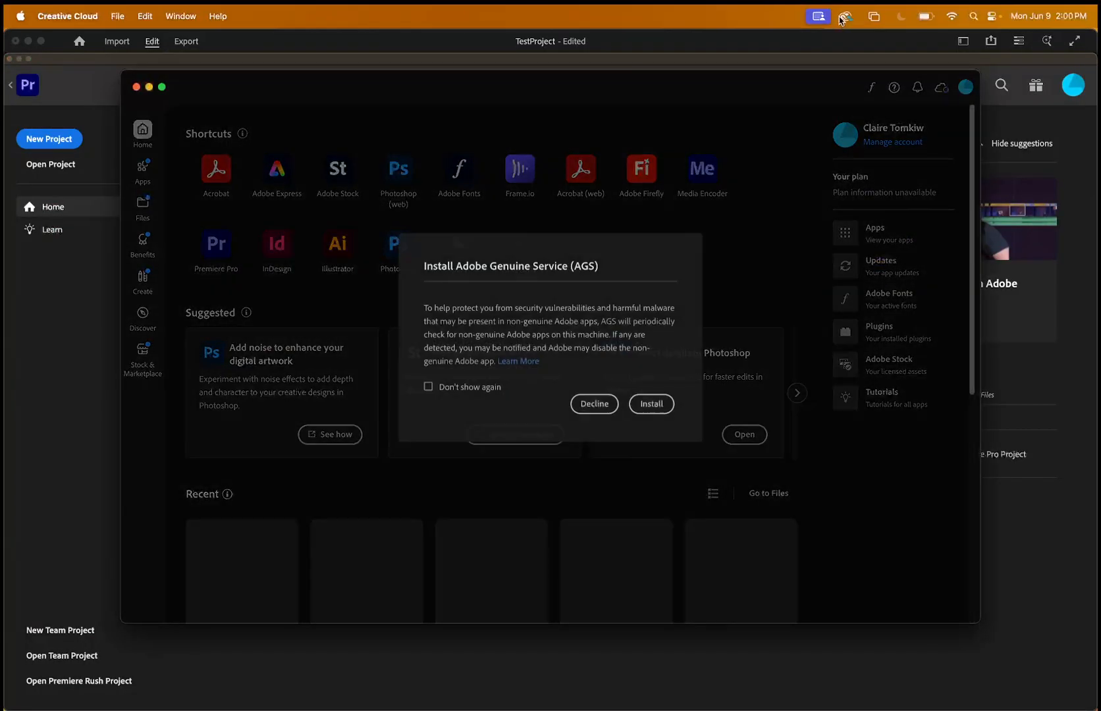
{"action": "left_click", "coordinate": [594, 404]}
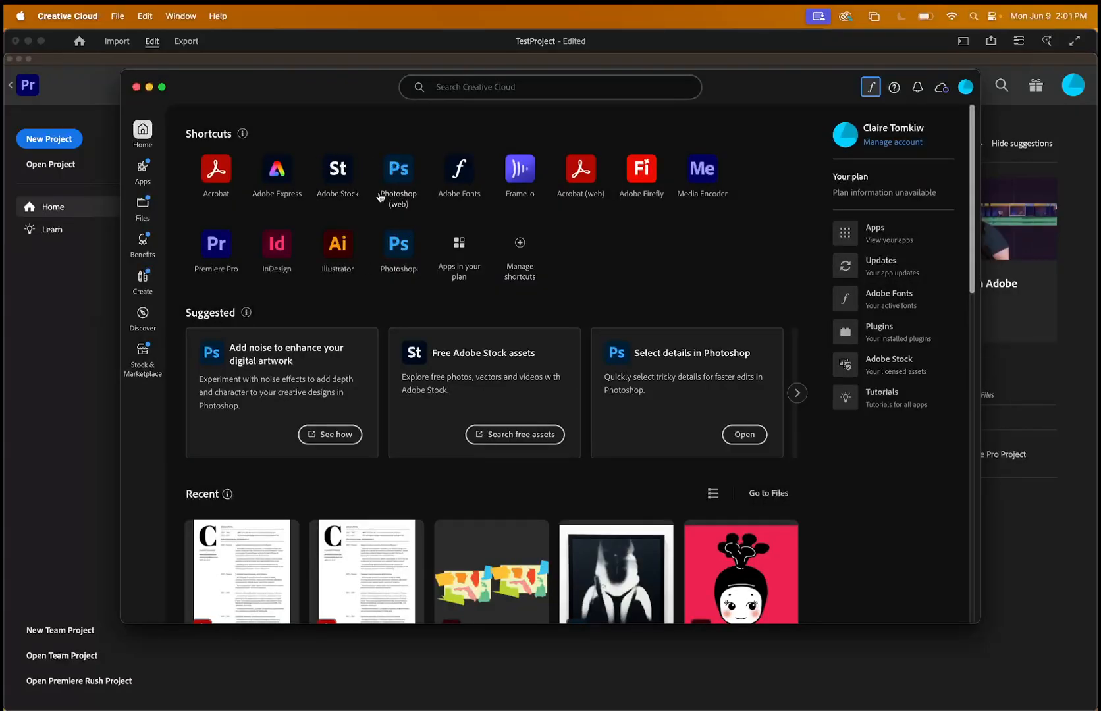
{"action": "left_click", "coordinate": [143, 169]}
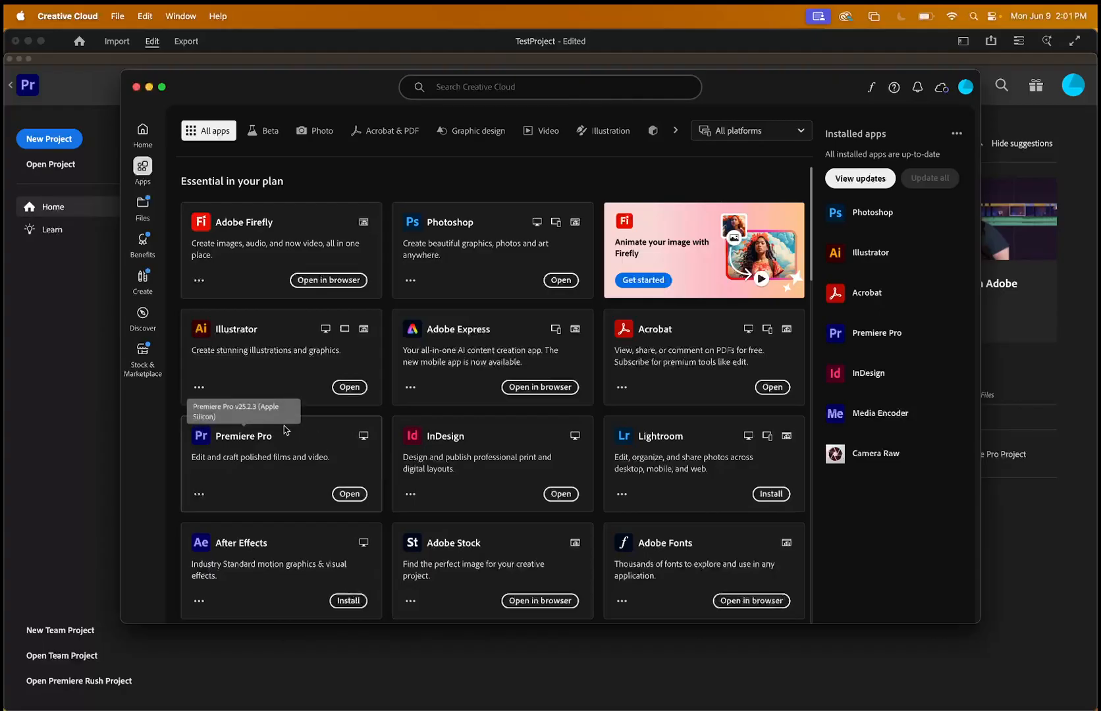
Step: Look through the Creative Cloud app list and return to the Premiere Pro entry
{"action": "scroll", "coordinate": [283, 434], "scroll_direction": "down", "scroll_amount": 1}
{"action": "scroll", "coordinate": [282, 435], "scroll_direction": "down", "scroll_amount": 5}
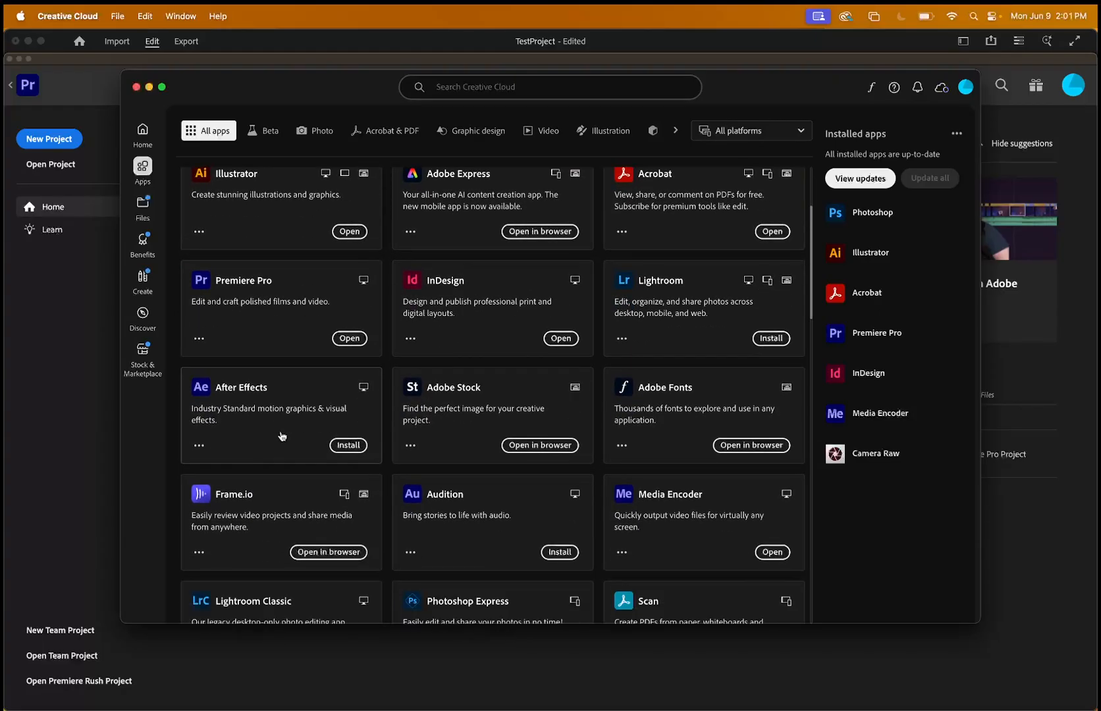
{"action": "scroll", "coordinate": [282, 435], "scroll_direction": "down", "scroll_amount": 2}
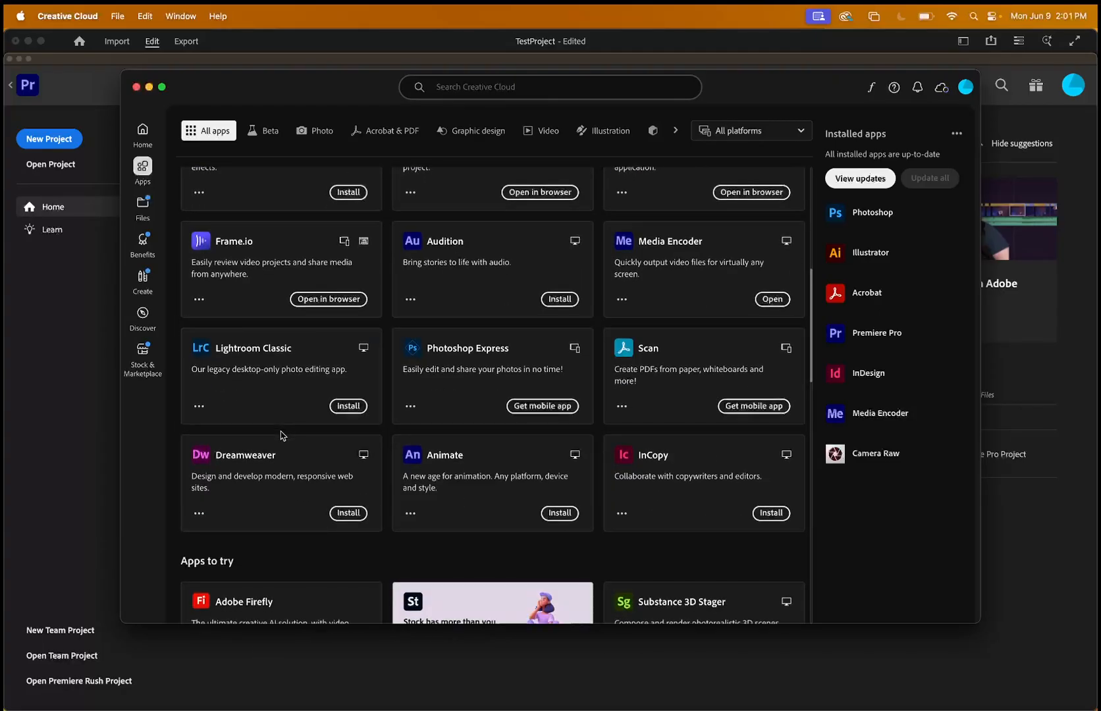
{"action": "scroll", "coordinate": [281, 435], "scroll_direction": "down", "scroll_amount": 7}
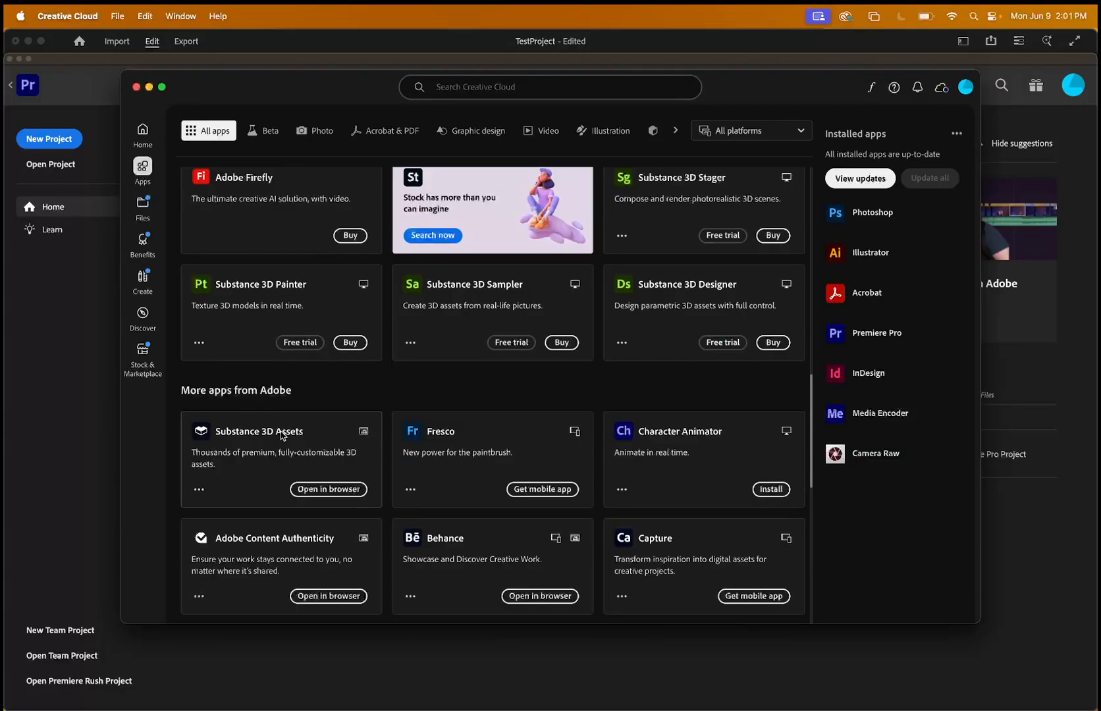
{"action": "scroll", "coordinate": [281, 435], "scroll_direction": "down", "scroll_amount": 5}
{"action": "scroll", "coordinate": [281, 434], "scroll_direction": "down", "scroll_amount": 3}
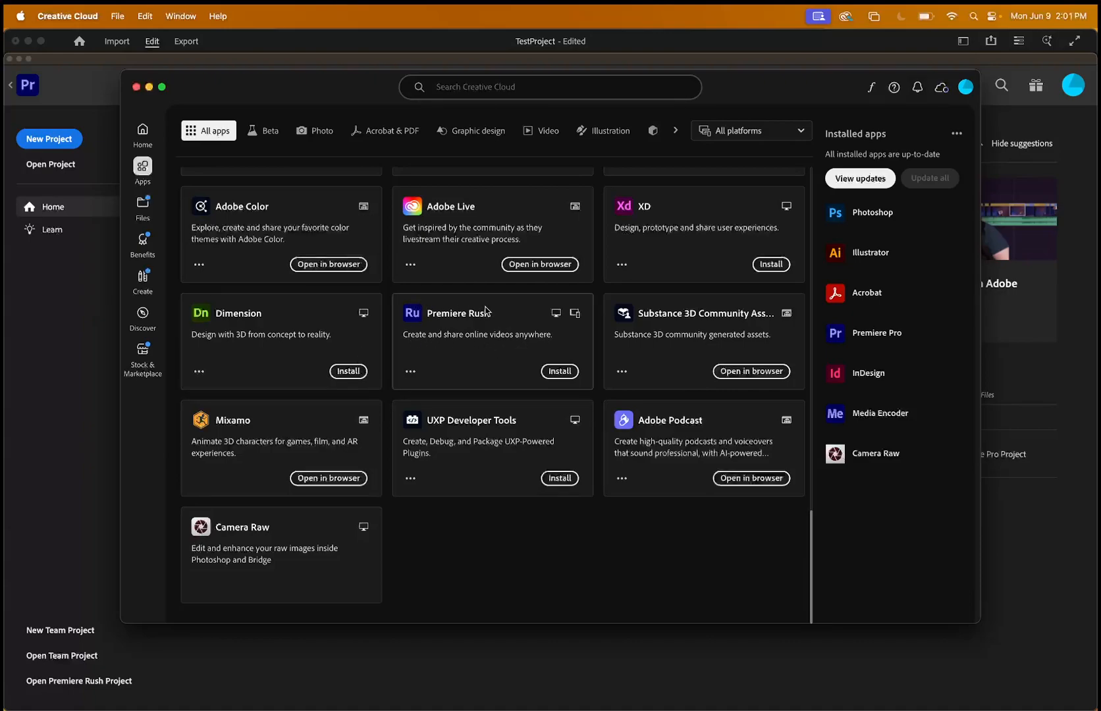
{"action": "scroll", "coordinate": [486, 313], "scroll_direction": "up", "scroll_amount": 1}
{"action": "scroll", "coordinate": [479, 440], "scroll_direction": "up", "scroll_amount": 4}
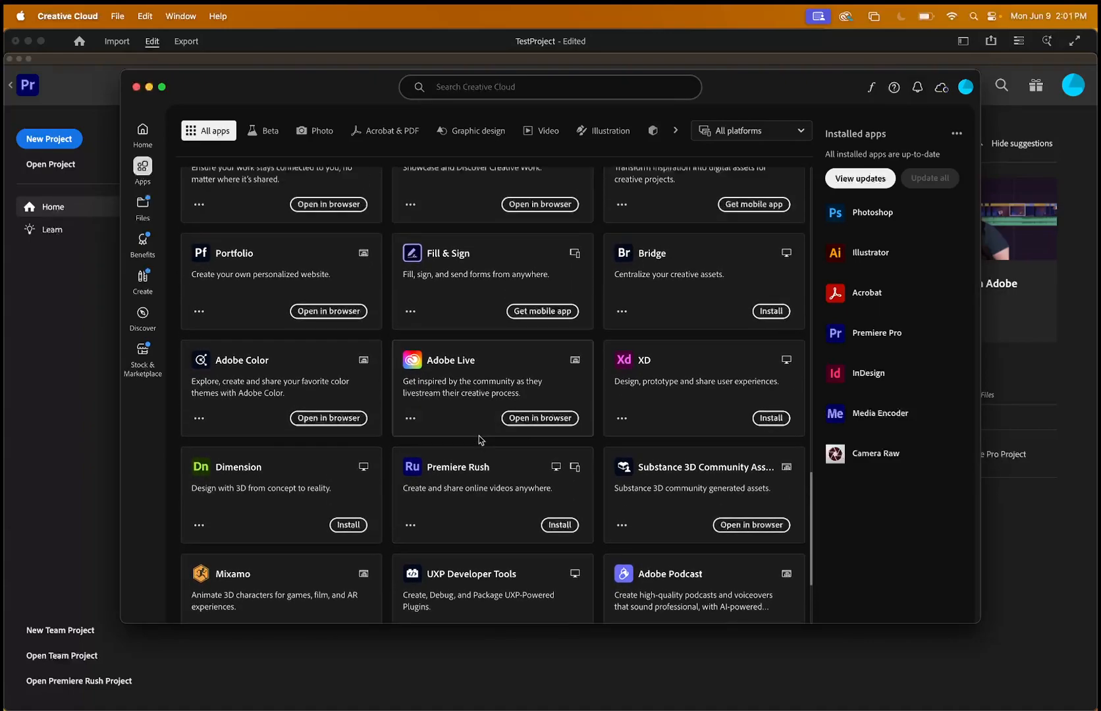
{"action": "scroll", "coordinate": [478, 440], "scroll_direction": "up", "scroll_amount": 4}
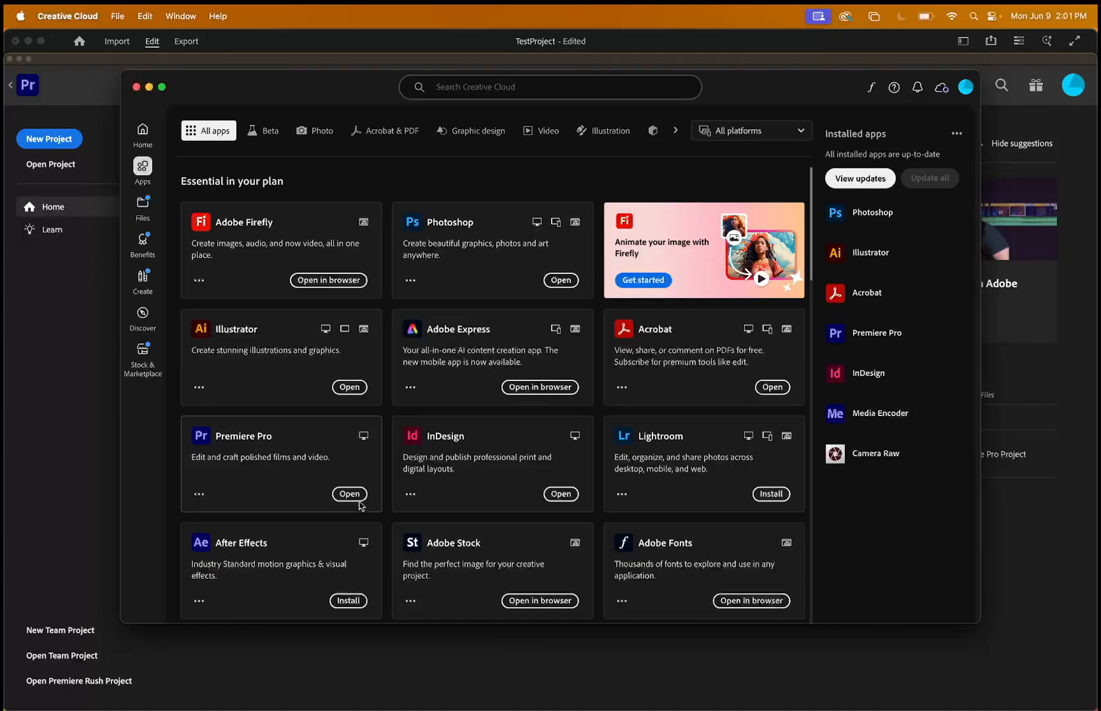
Step: Minimize Creative Cloud, switch to Premiere Pro and start a new project named Test Project 1
{"action": "left_click", "coordinate": [148, 87]}
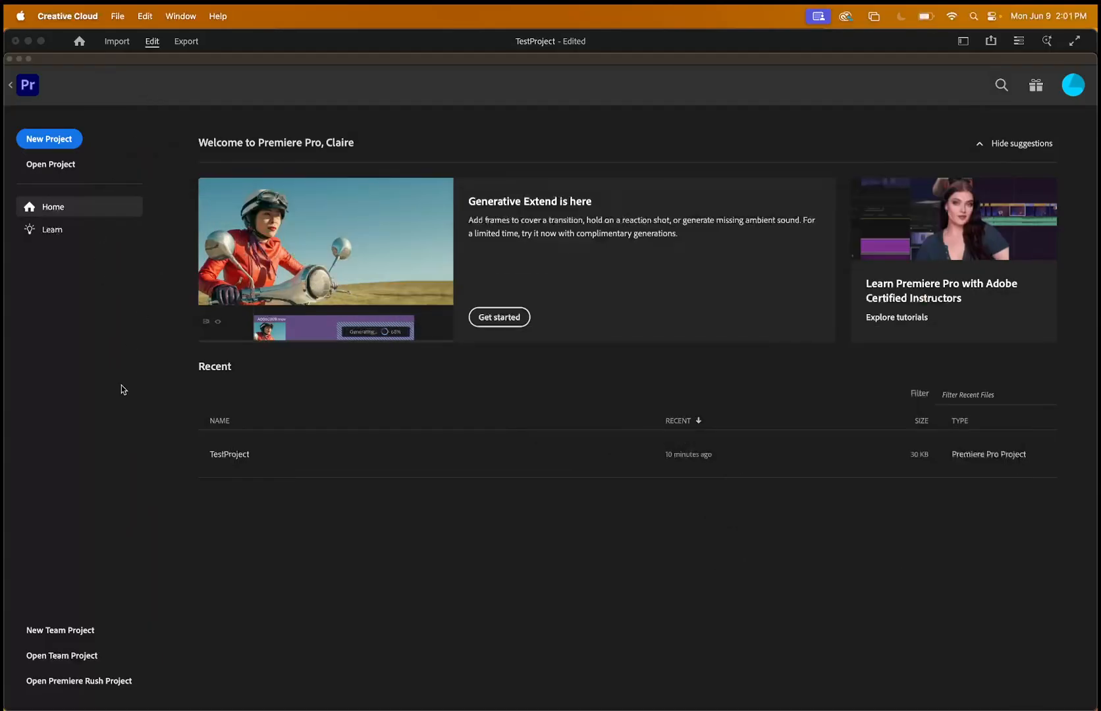
{"action": "left_click", "coordinate": [395, 101]}
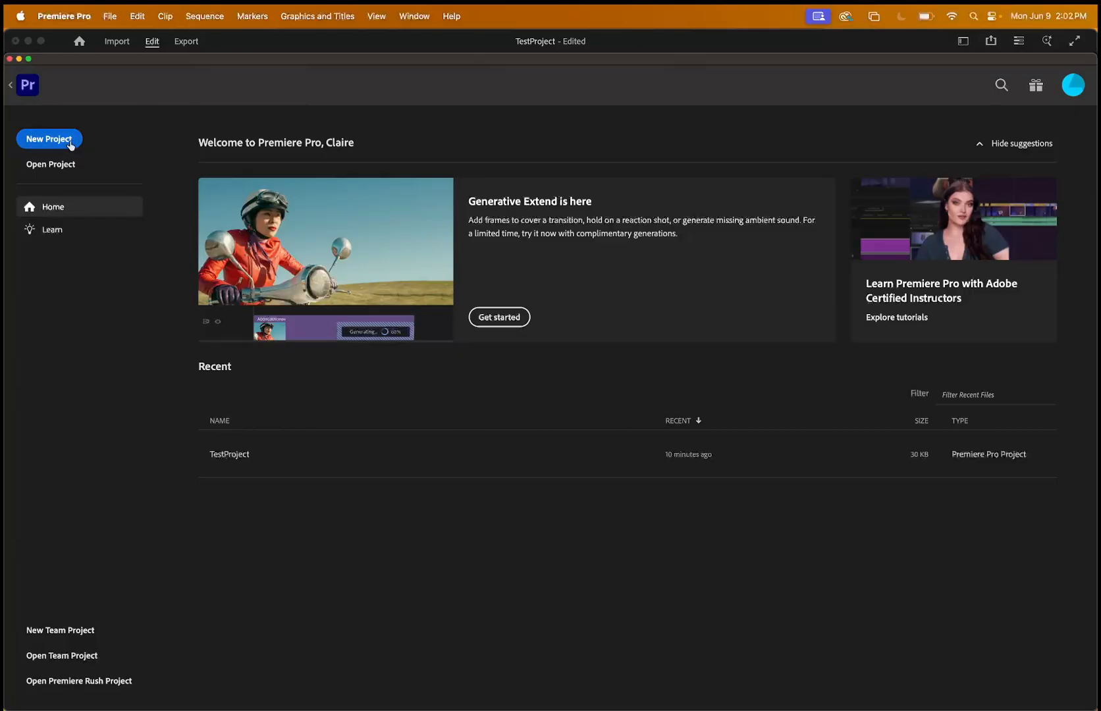
{"action": "left_click", "coordinate": [45, 139]}
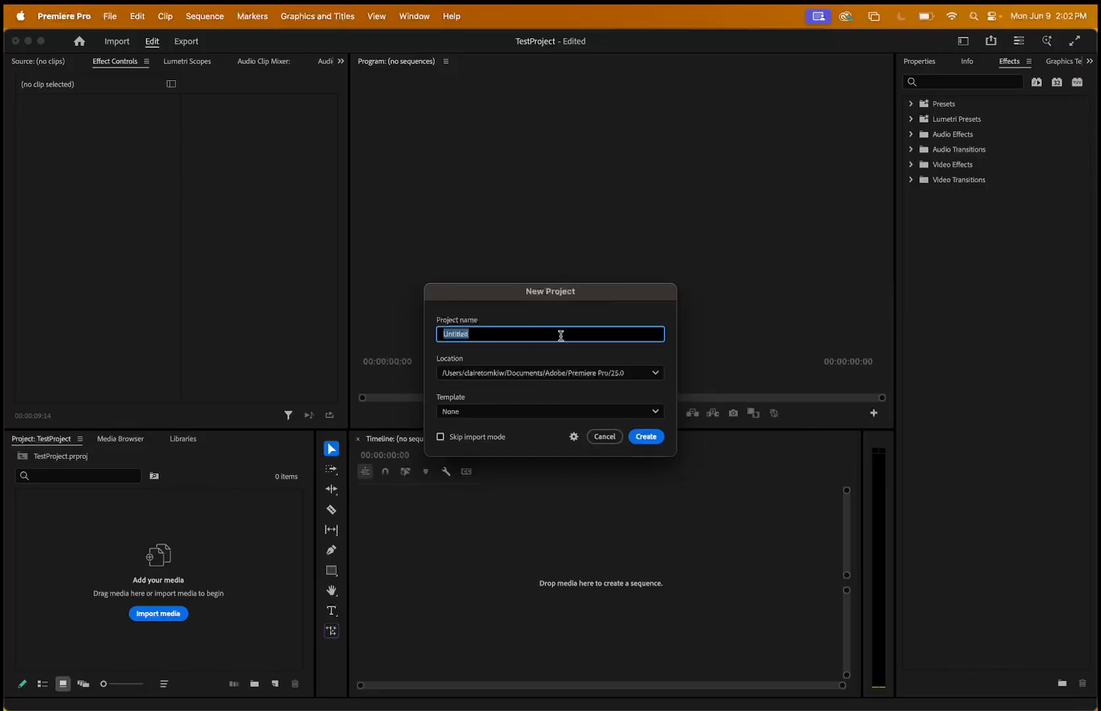
{"action": "type", "text": "Test Project 1"}
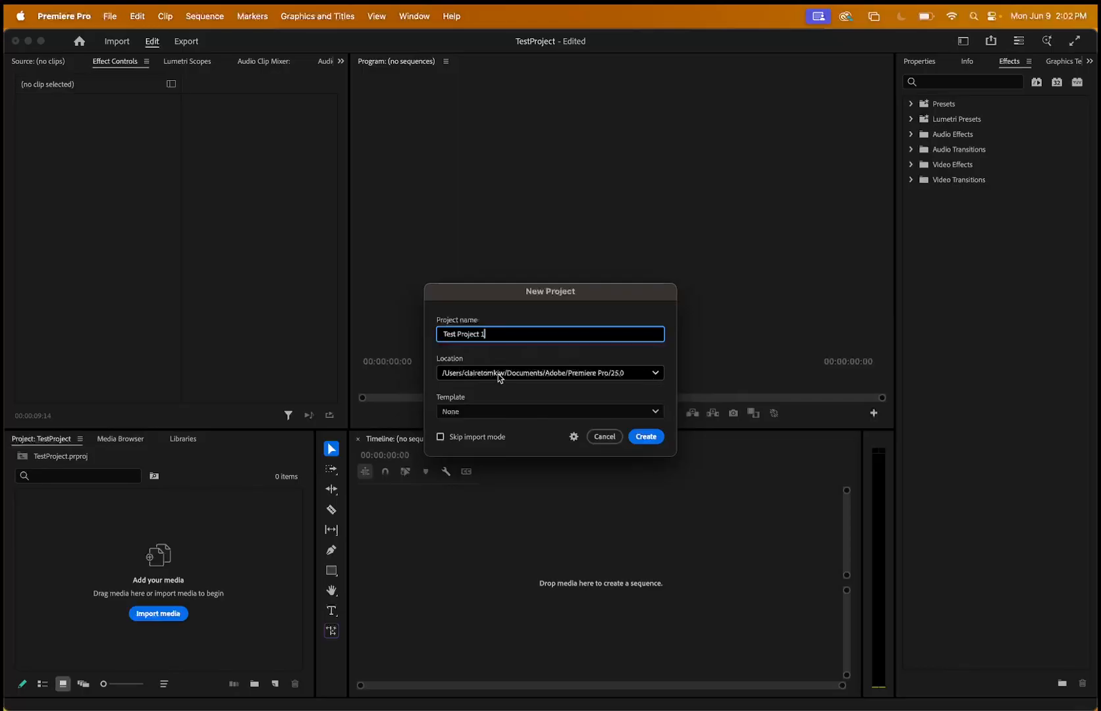
Step: Create the project in the default Premiere Pro 25.0 documents folder with the template None, skipping the media import
{"action": "left_click", "coordinate": [539, 381]}
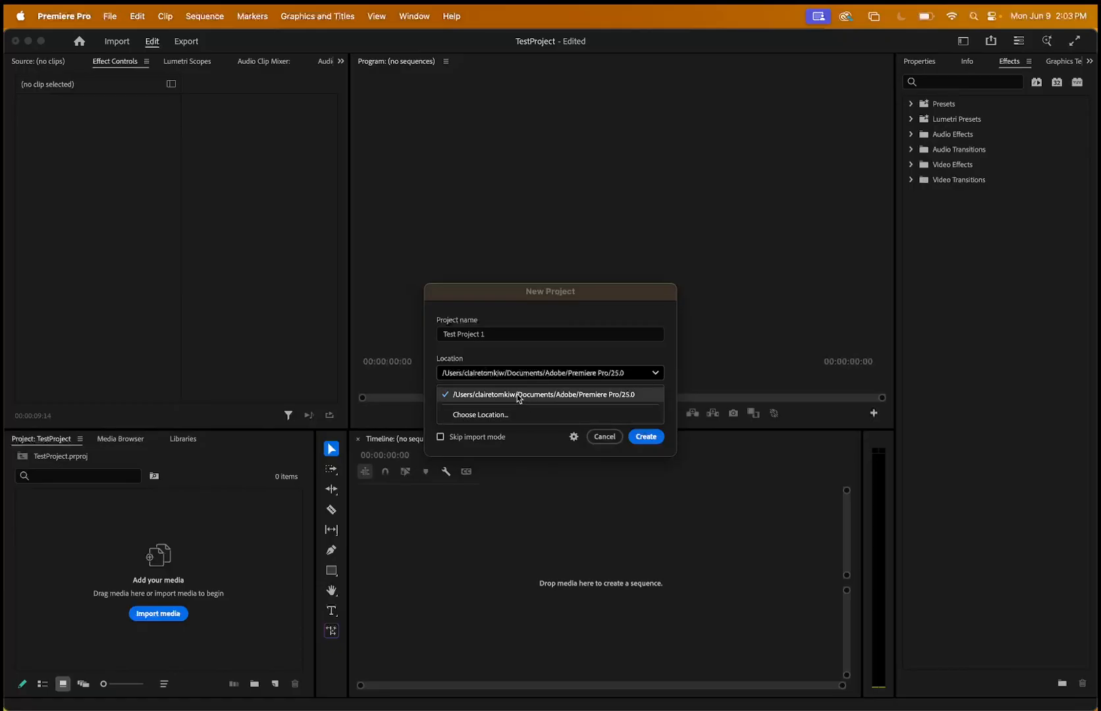
{"action": "left_click", "coordinate": [555, 373]}
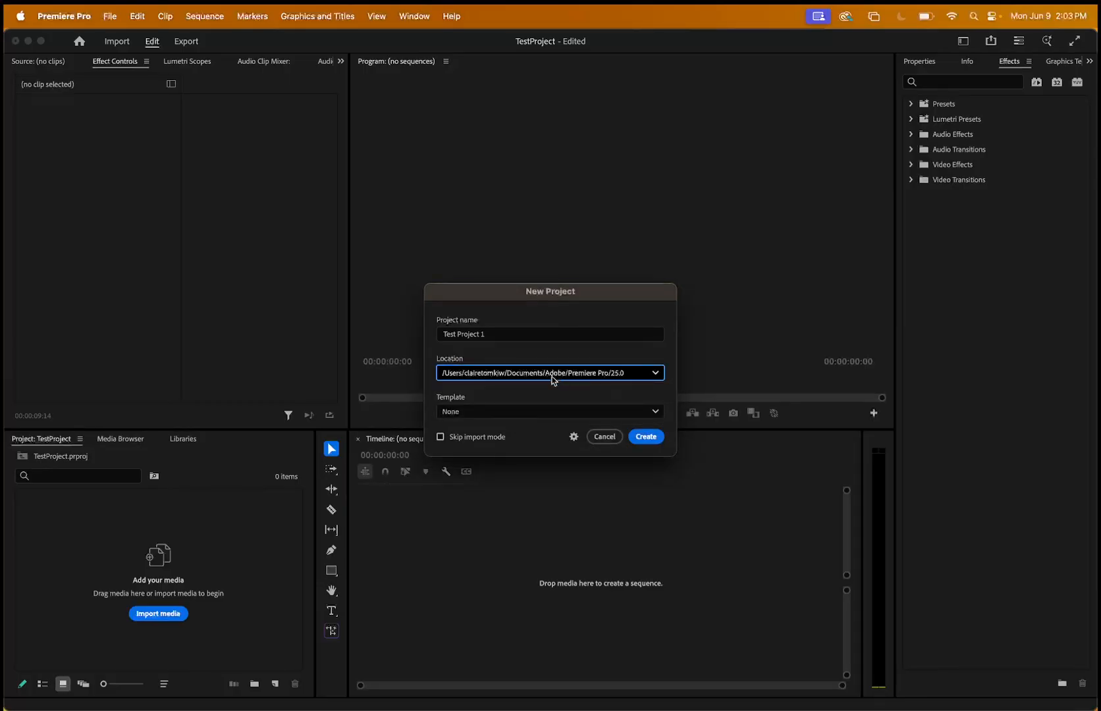
{"action": "left_click", "coordinate": [503, 414]}
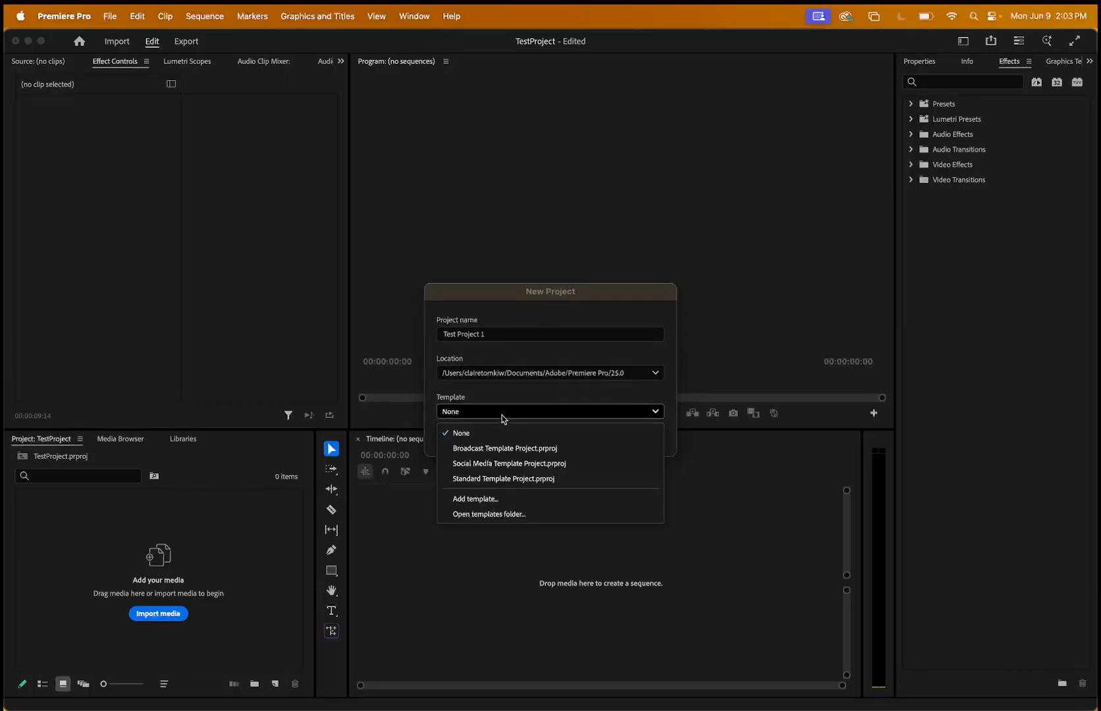
{"action": "left_click", "coordinate": [464, 435]}
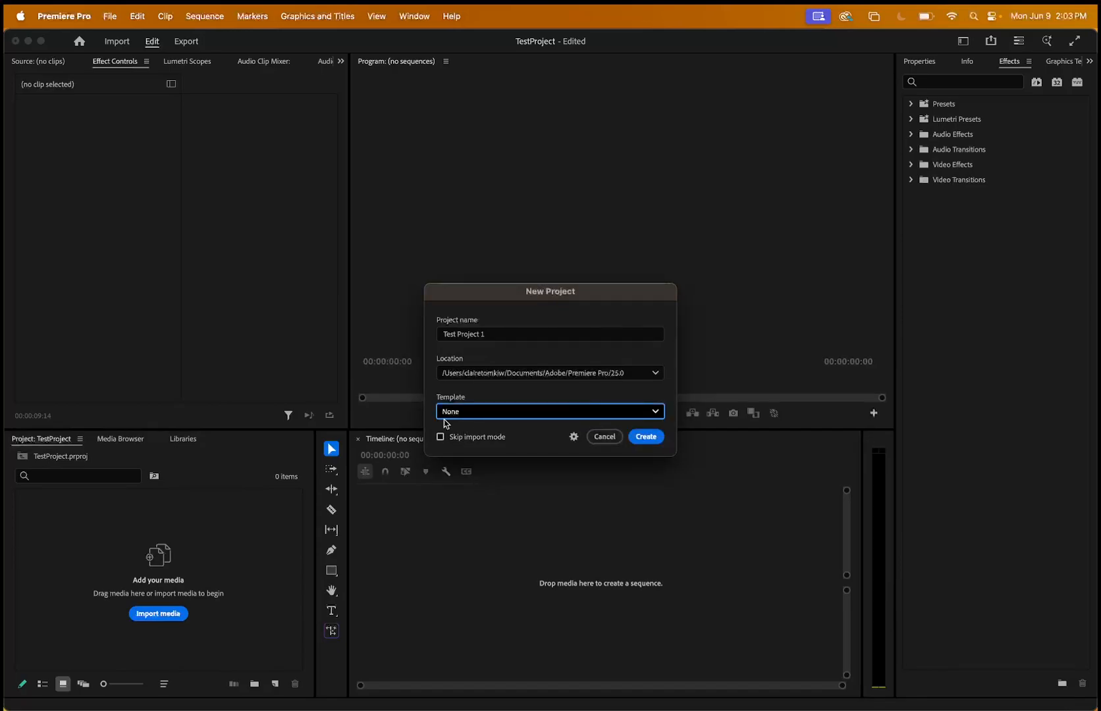
{"action": "left_click", "coordinate": [646, 437]}
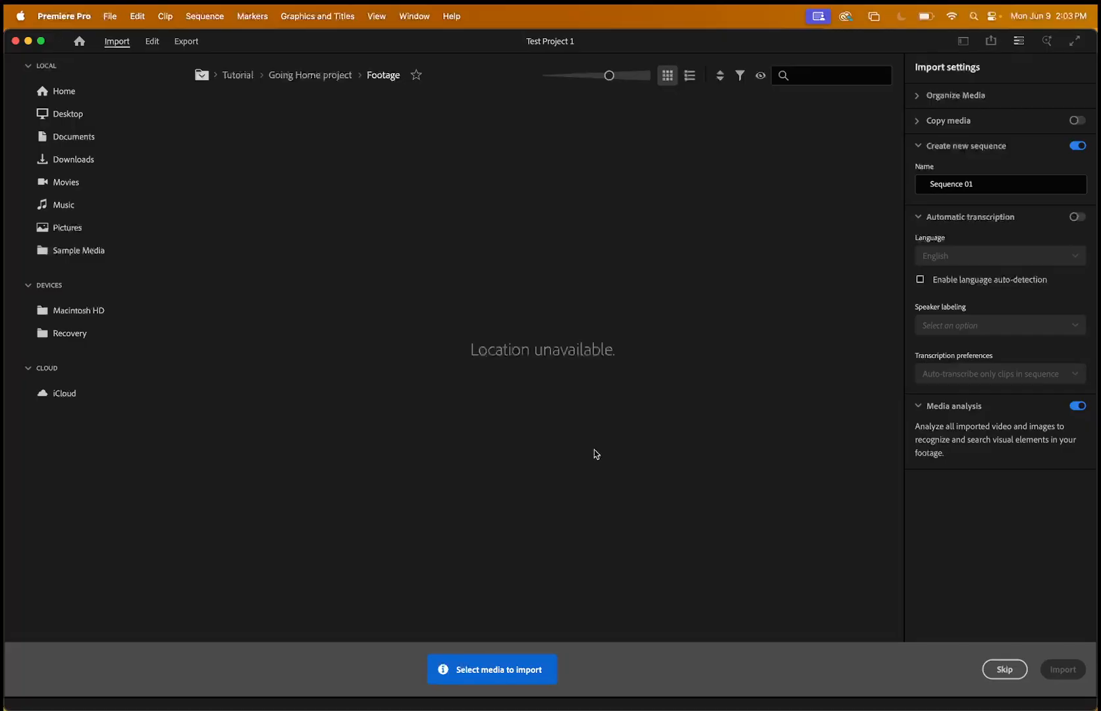
{"action": "left_click", "coordinate": [1004, 668]}
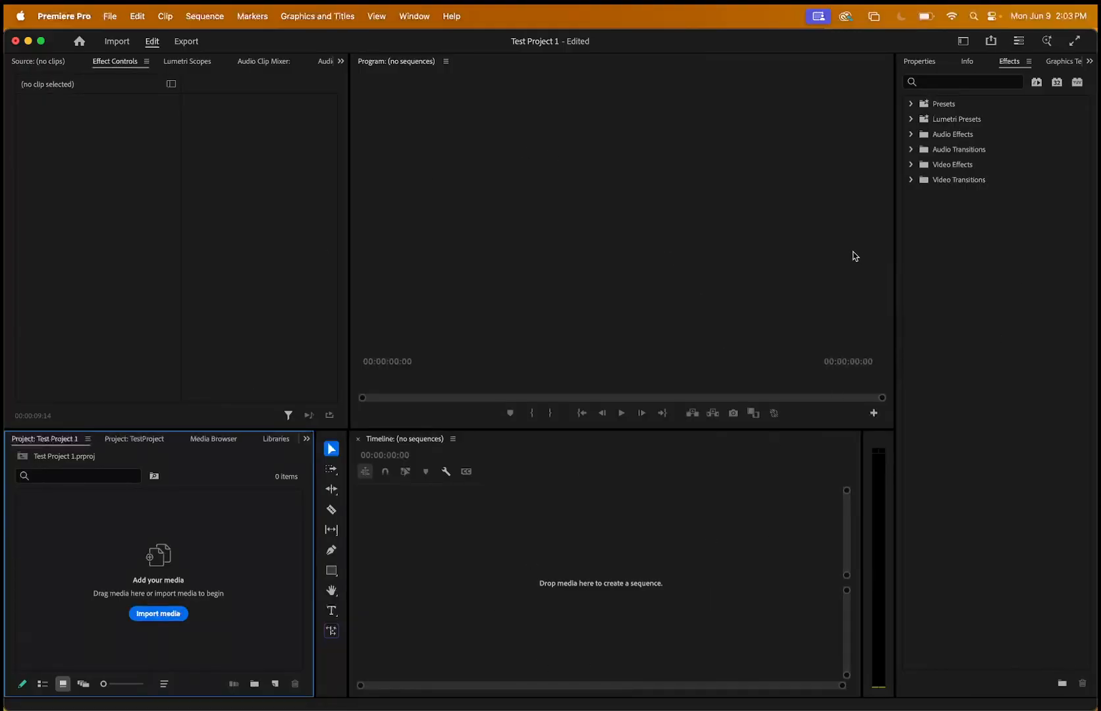
Step: Widen the Program monitor by narrowing the Effects panel beside it
{"action": "left_click_drag", "start_coordinate": [899, 255], "coordinate": [945, 256]}
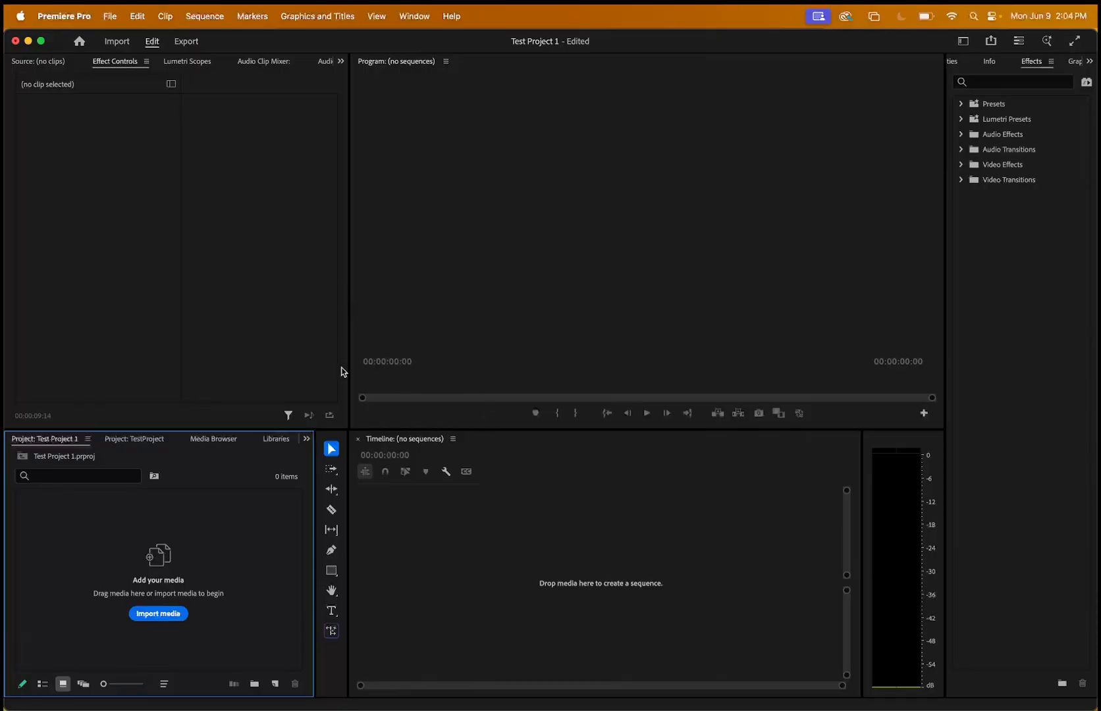
Step: Widen the Effect Controls and Project panels, aligning the Project panel and Timeline edges with the monitors above
{"action": "left_click_drag", "start_coordinate": [348, 248], "coordinate": [457, 231]}
{"action": "left_click_drag", "start_coordinate": [349, 536], "coordinate": [431, 531]}
{"action": "left_click_drag", "start_coordinate": [314, 528], "coordinate": [399, 522]}
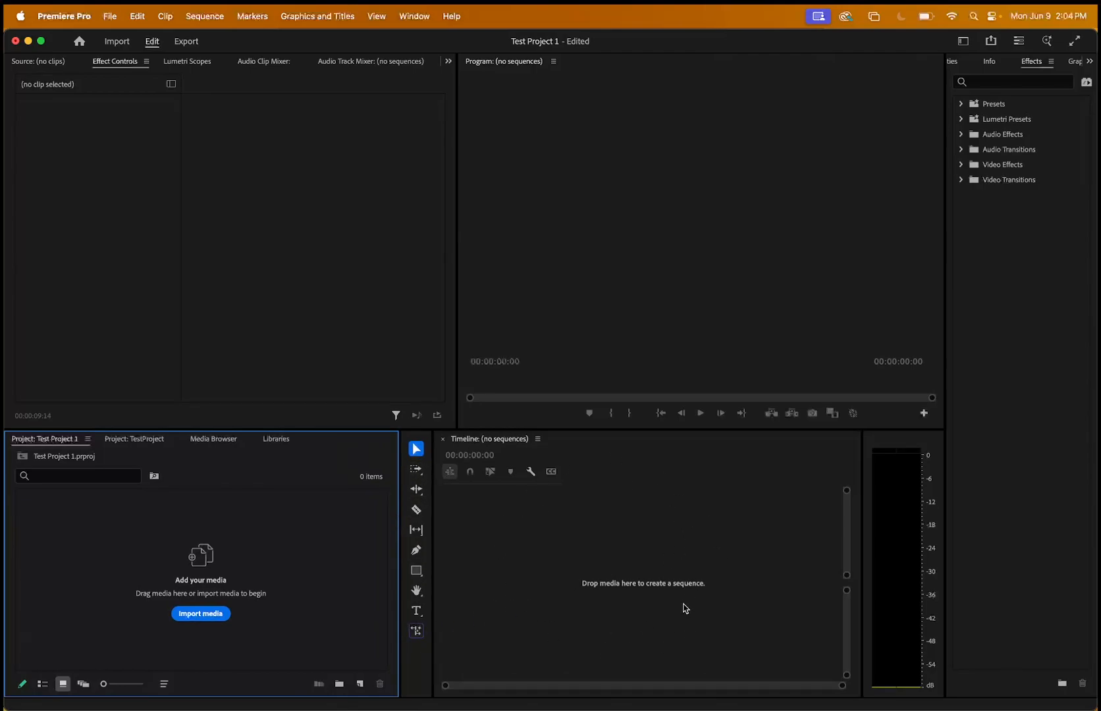
{"action": "left_click_drag", "start_coordinate": [398, 512], "coordinate": [422, 527]}
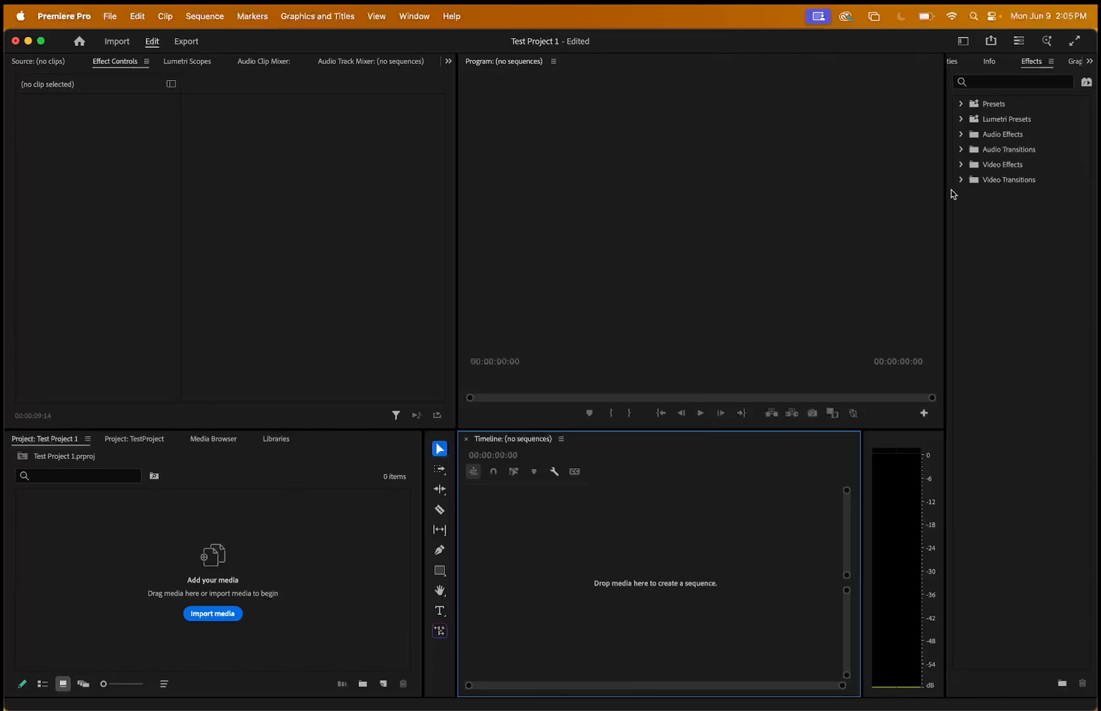
Step: Widen the Effects panel group and look through its Properties, Info, Effects and Graphics Templates panels, ending on Properties
{"action": "left_click_drag", "start_coordinate": [946, 191], "coordinate": [851, 211]}
{"action": "left_click", "coordinate": [861, 63]}
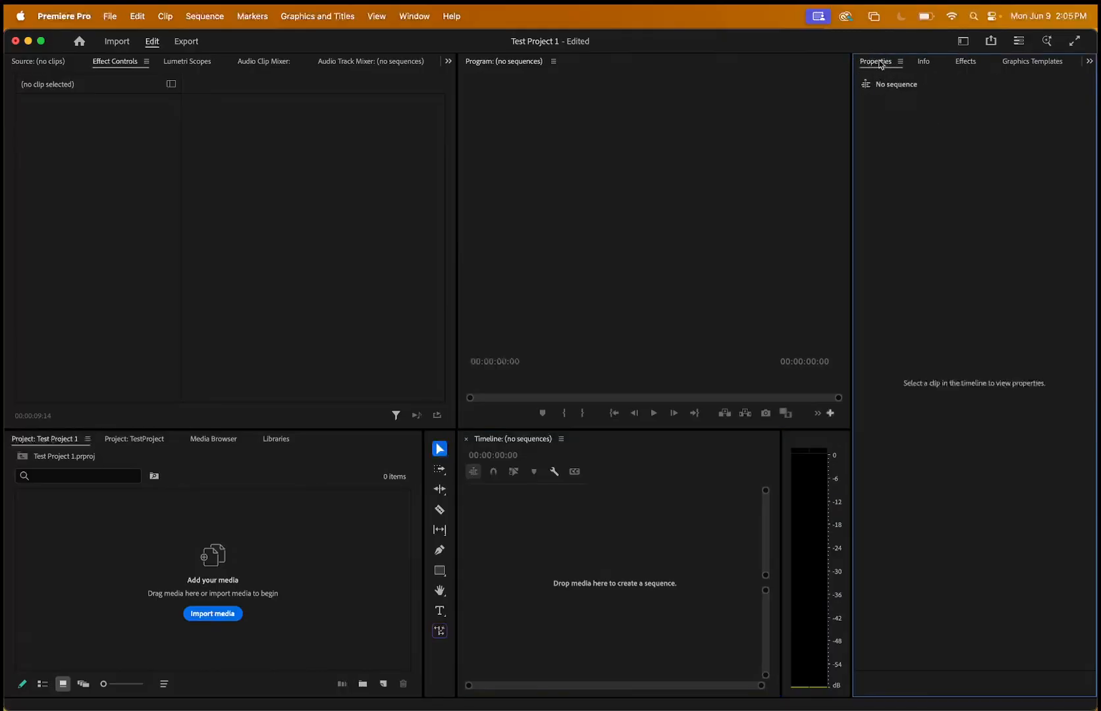
{"action": "left_click", "coordinate": [922, 62]}
{"action": "left_click", "coordinate": [966, 64]}
{"action": "left_click", "coordinate": [1030, 65]}
{"action": "left_click", "coordinate": [866, 64]}
{"action": "left_click", "coordinate": [924, 62]}
{"action": "left_click", "coordinate": [956, 64]}
{"action": "left_click", "coordinate": [883, 63]}
{"action": "left_click", "coordinate": [932, 62]}
{"action": "left_click", "coordinate": [965, 62]}
{"action": "left_click", "coordinate": [882, 62]}
Step: Add Flower Time Lapse.mp4, A Year in Time Lapse.mp4 and Dandelion.mp4 to the project from the Desktop's PremierArchive folder in Finder
{"action": "left_click", "coordinate": [218, 618]}
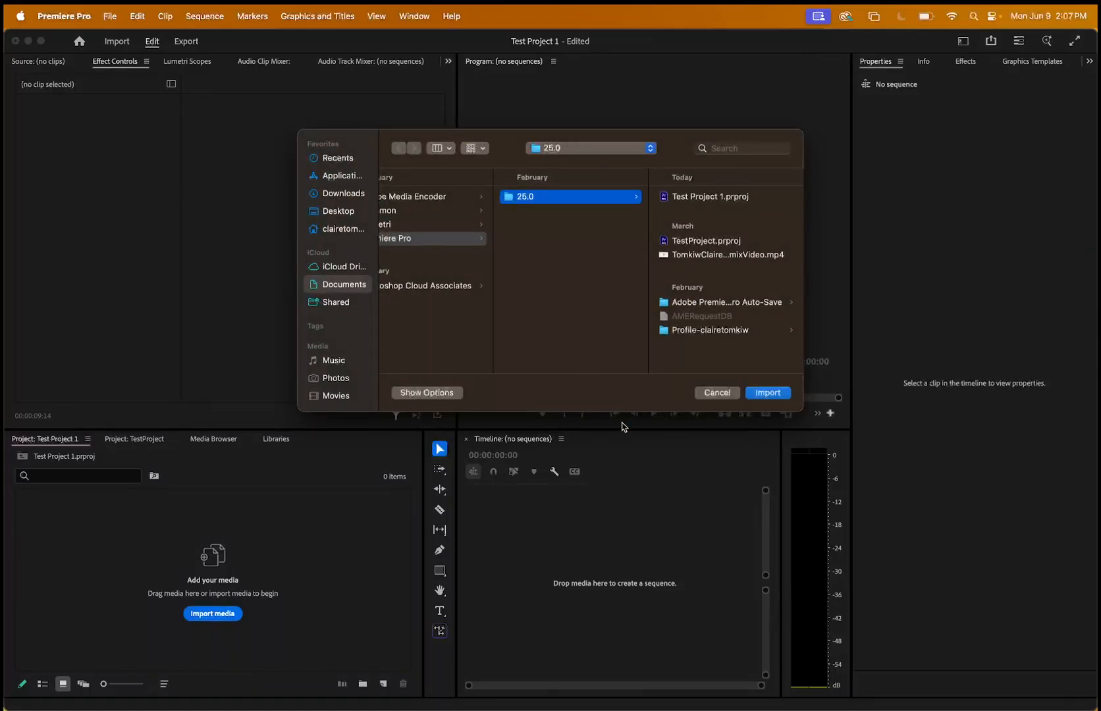
{"action": "left_click", "coordinate": [710, 395]}
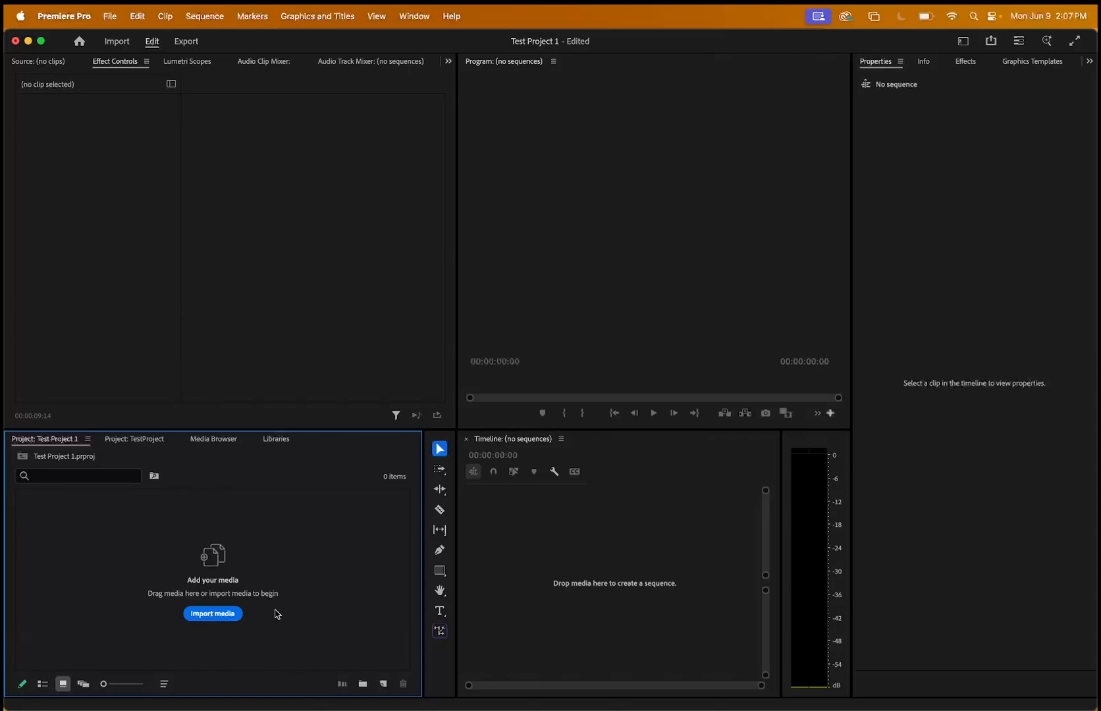
{"action": "mouse_move", "coordinate": [264, 708]}
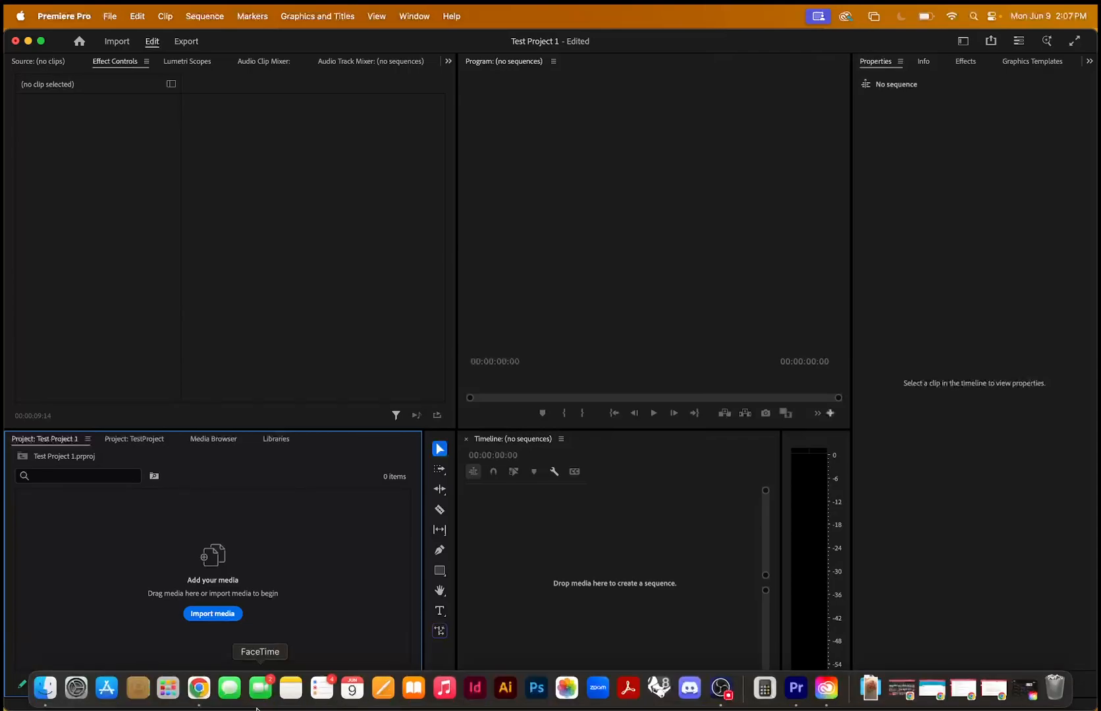
{"action": "left_click", "coordinate": [42, 691]}
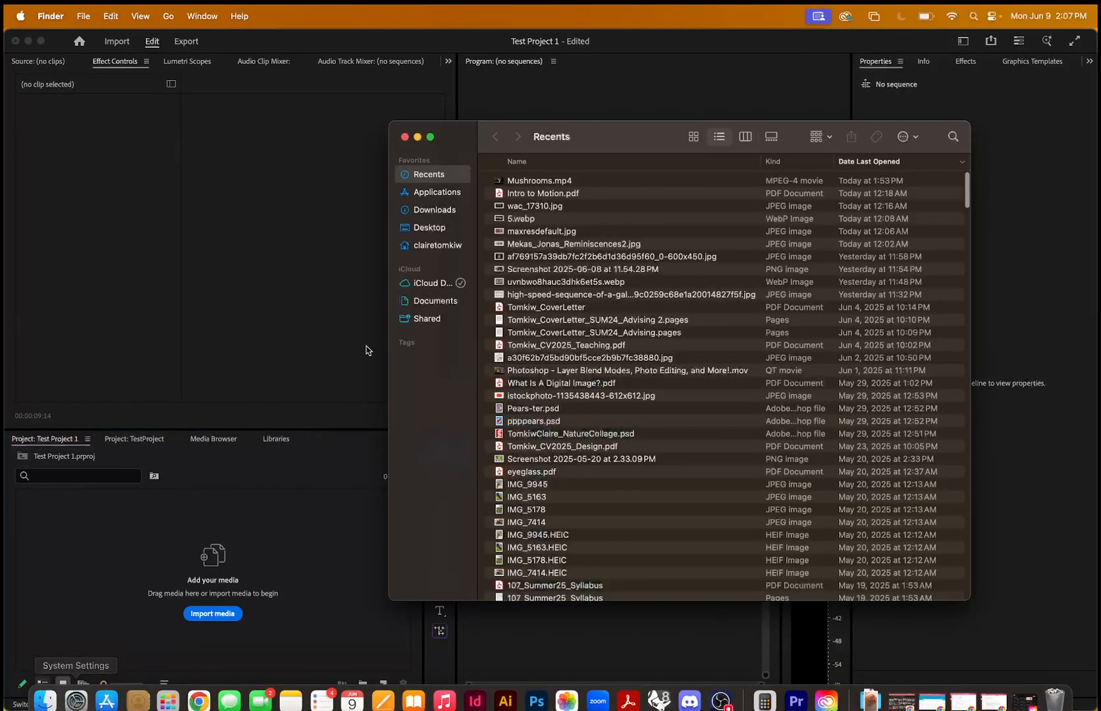
{"action": "left_click", "coordinate": [421, 227]}
{"action": "left_click", "coordinate": [550, 196]}
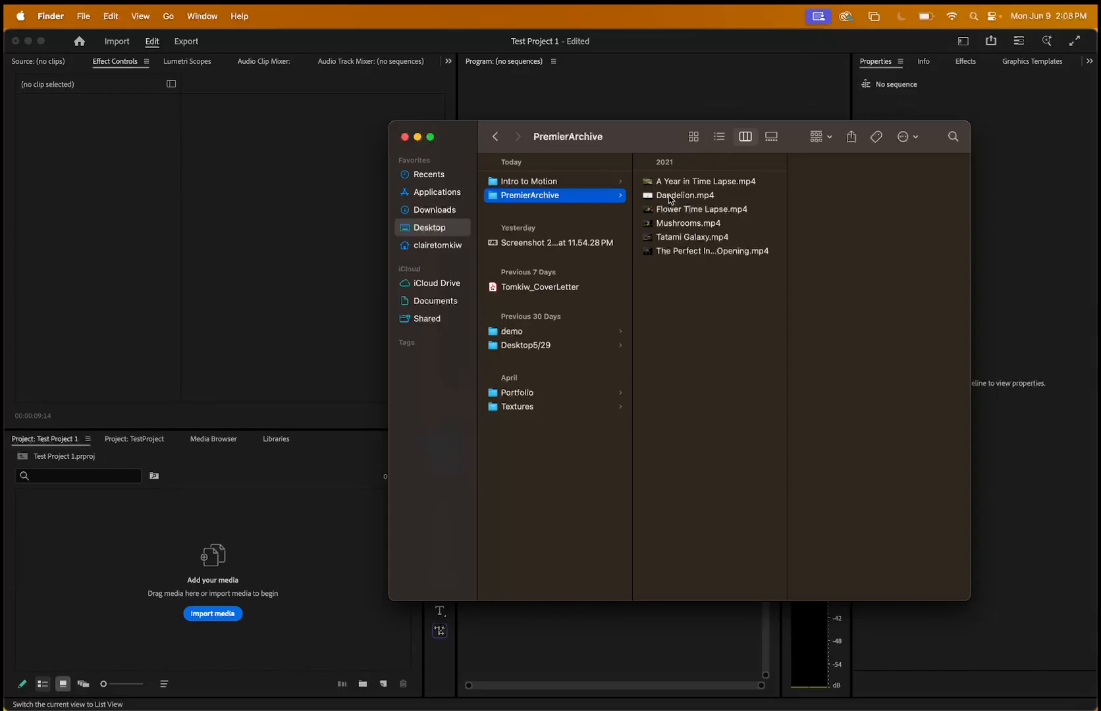
{"action": "left_click", "coordinate": [682, 212]}
{"action": "left_click_drag", "start_coordinate": [682, 212], "coordinate": [250, 544]}
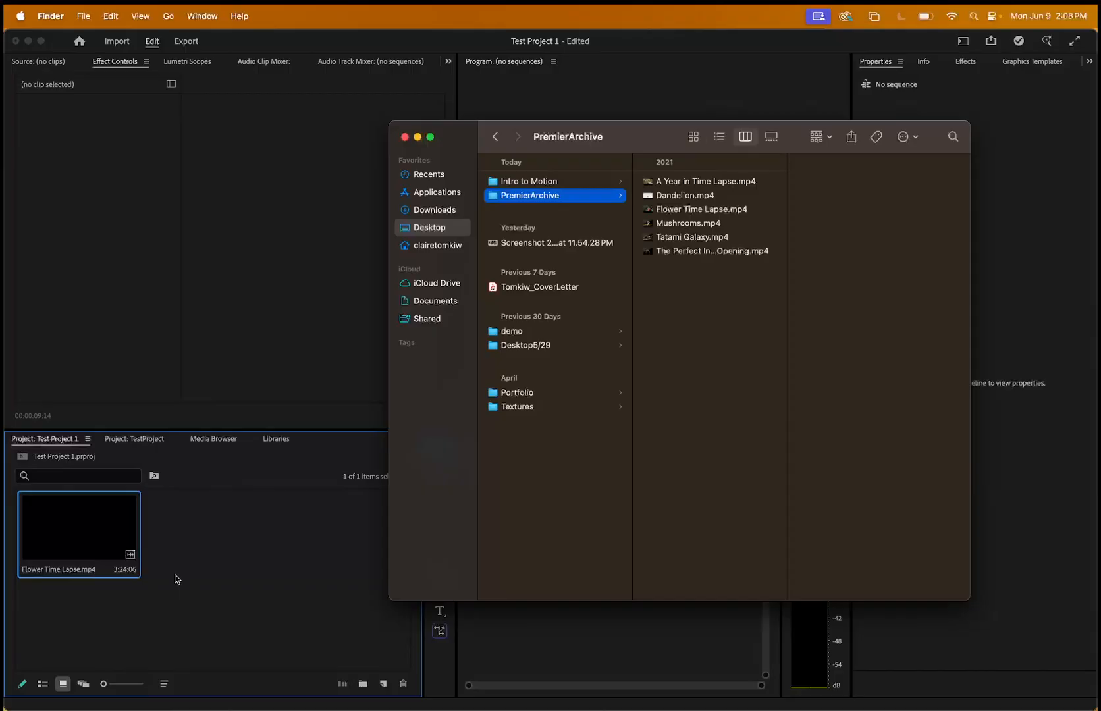
{"action": "left_click_drag", "start_coordinate": [697, 181], "coordinate": [227, 516]}
{"action": "left_click_drag", "start_coordinate": [666, 196], "coordinate": [313, 539]}
{"action": "left_click", "coordinate": [260, 631]}
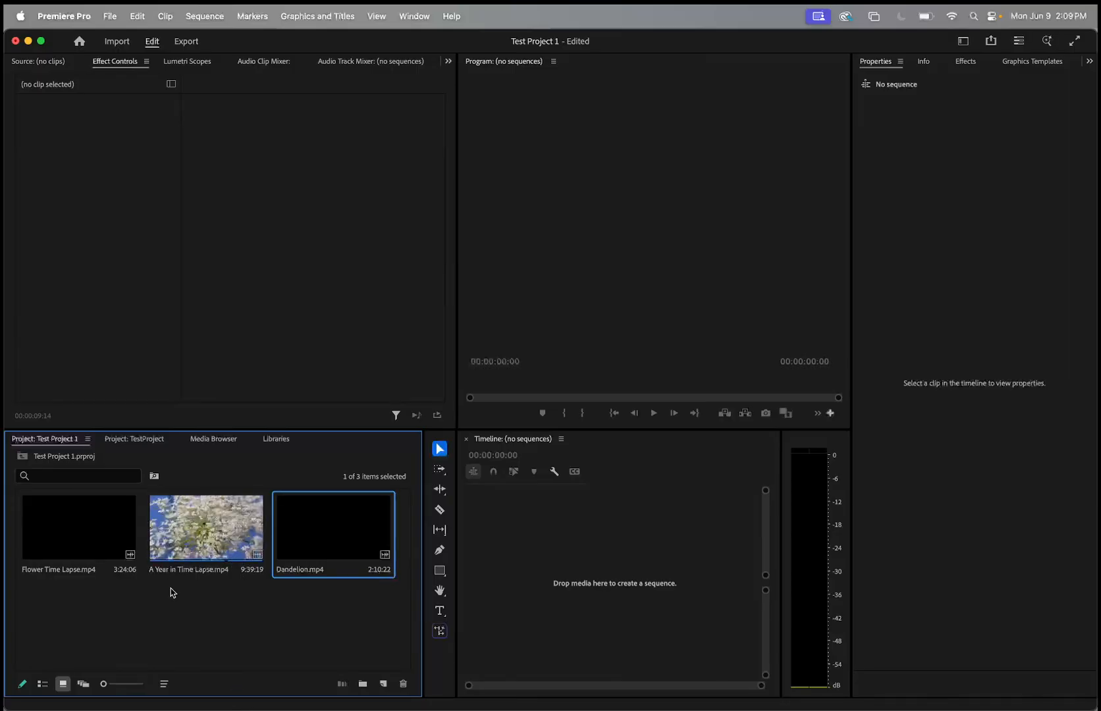
{"action": "mouse_move", "coordinate": [247, 576]}
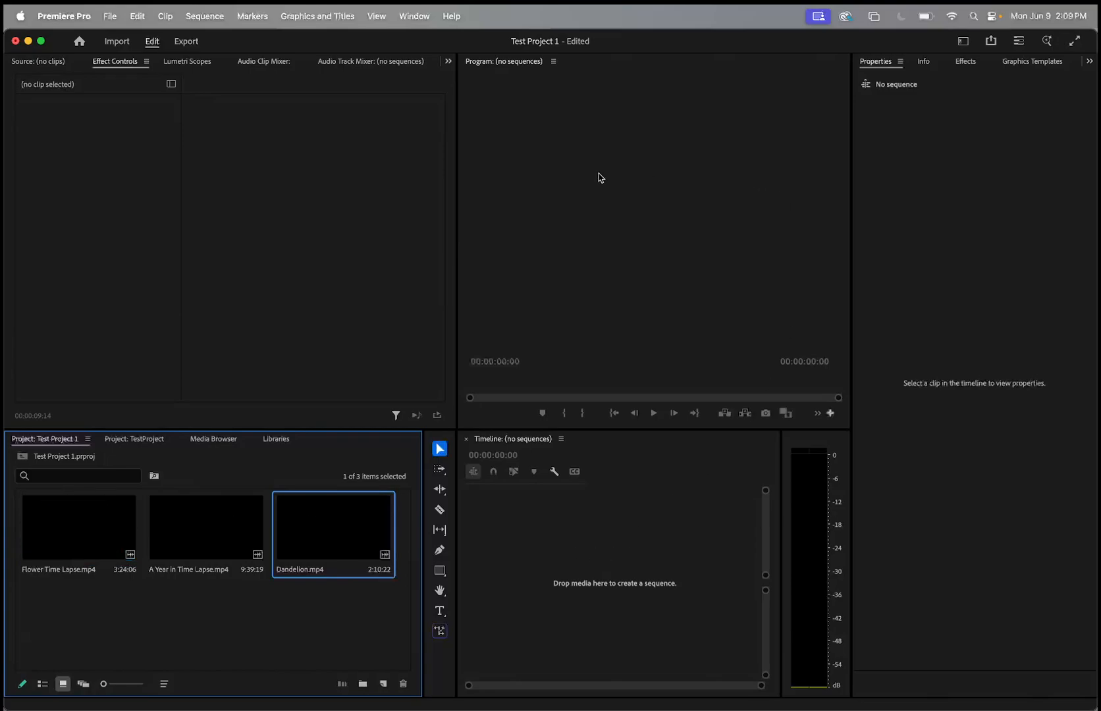
{"action": "left_click", "coordinate": [577, 573]}
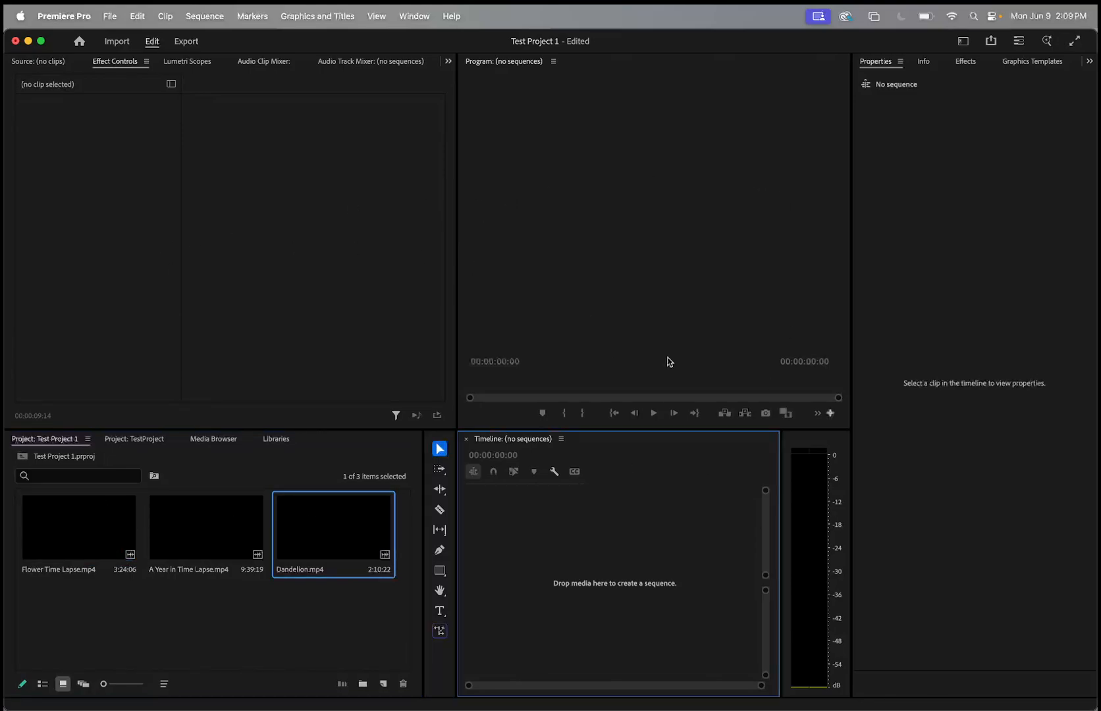
{"action": "left_click", "coordinate": [653, 414]}
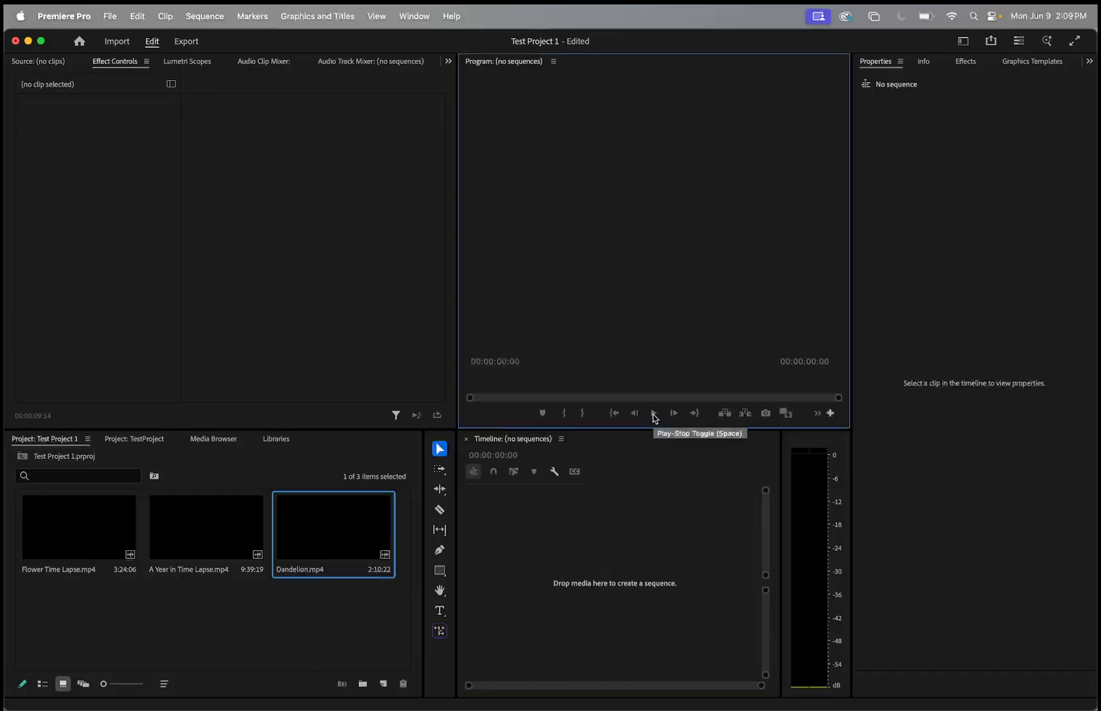
{"action": "left_click", "coordinate": [558, 609]}
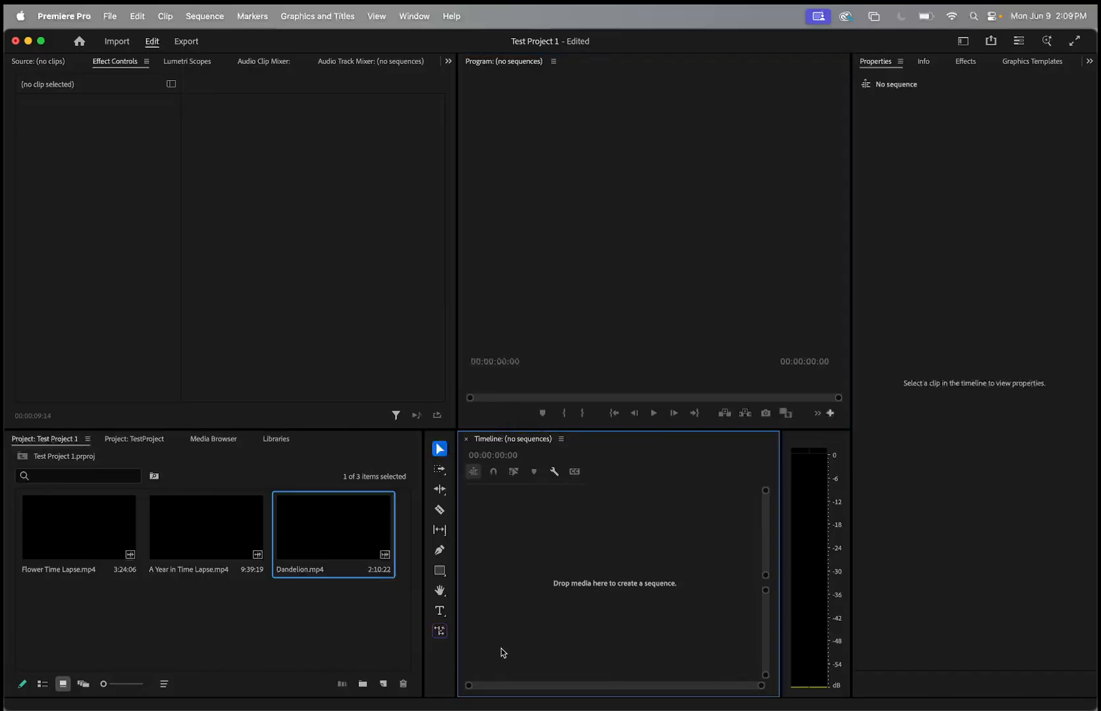
{"action": "left_click", "coordinate": [185, 213]}
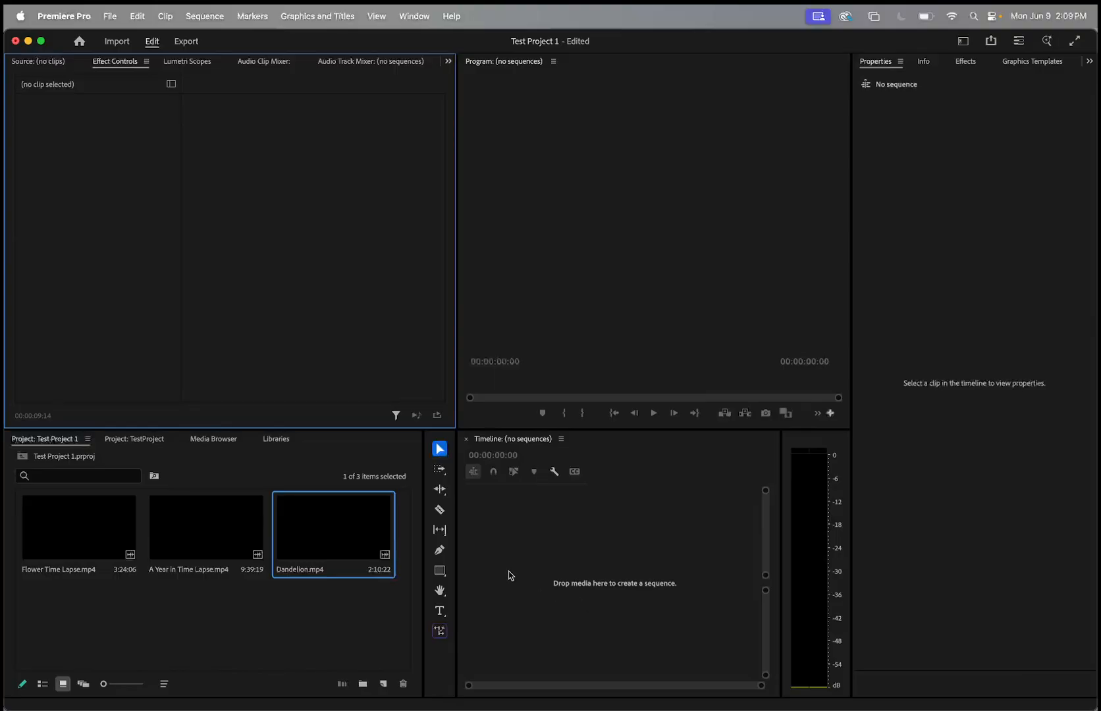
{"action": "left_click", "coordinate": [69, 630]}
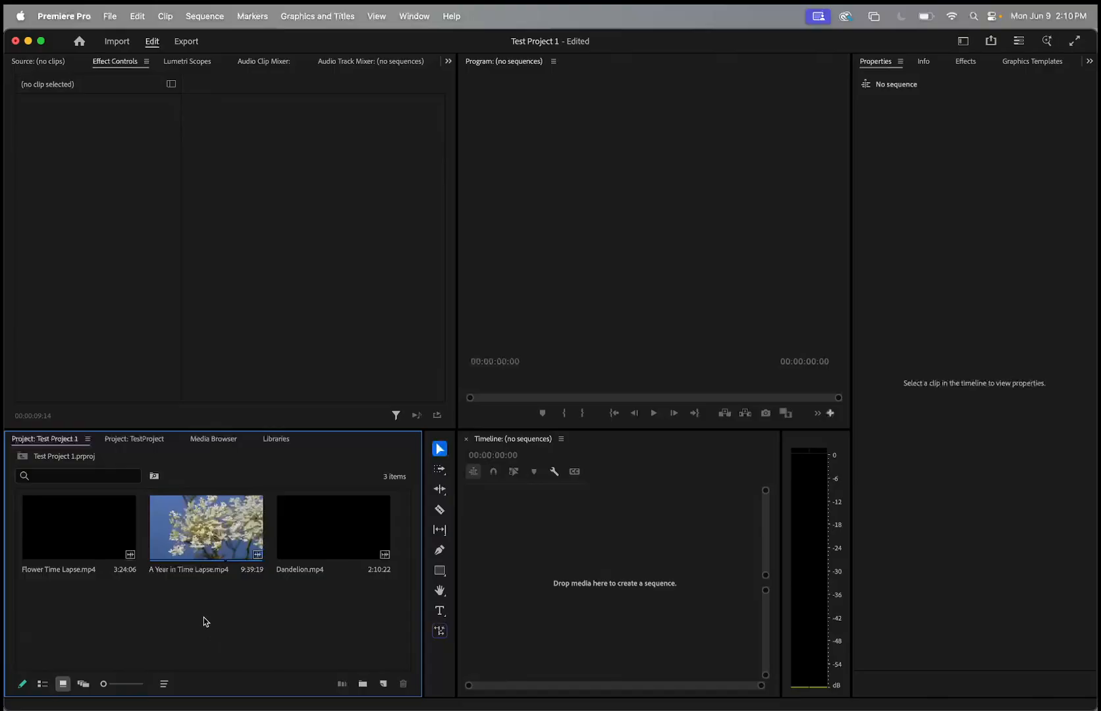
{"action": "left_click", "coordinate": [113, 11]}
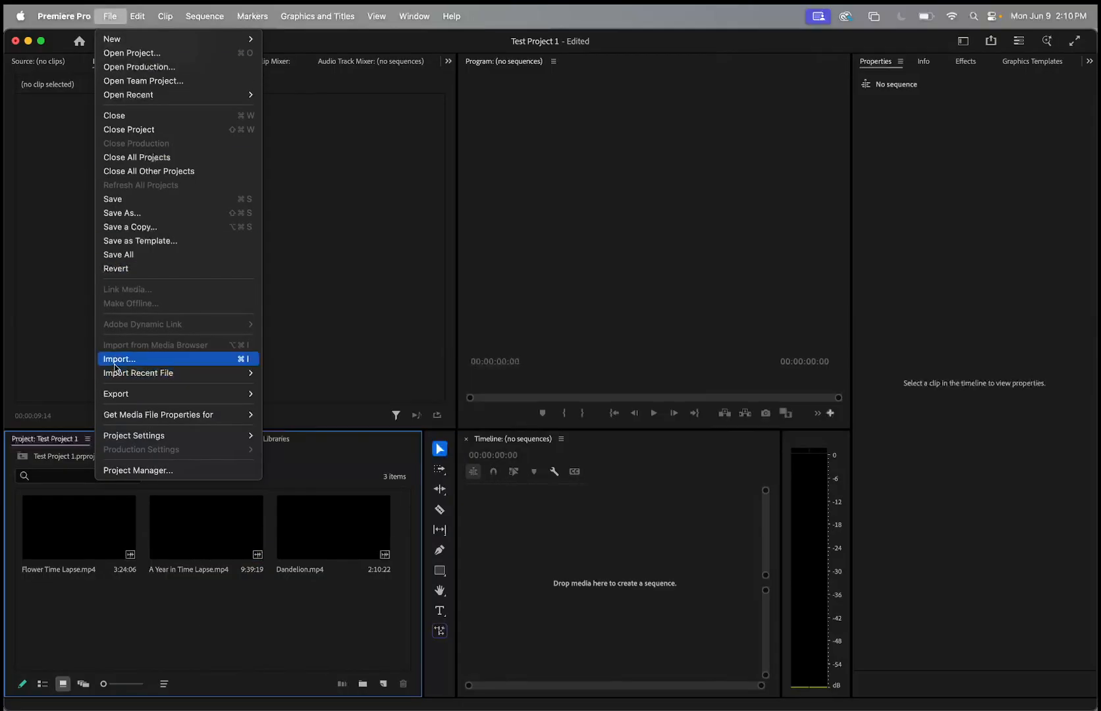
{"action": "left_click", "coordinate": [105, 10]}
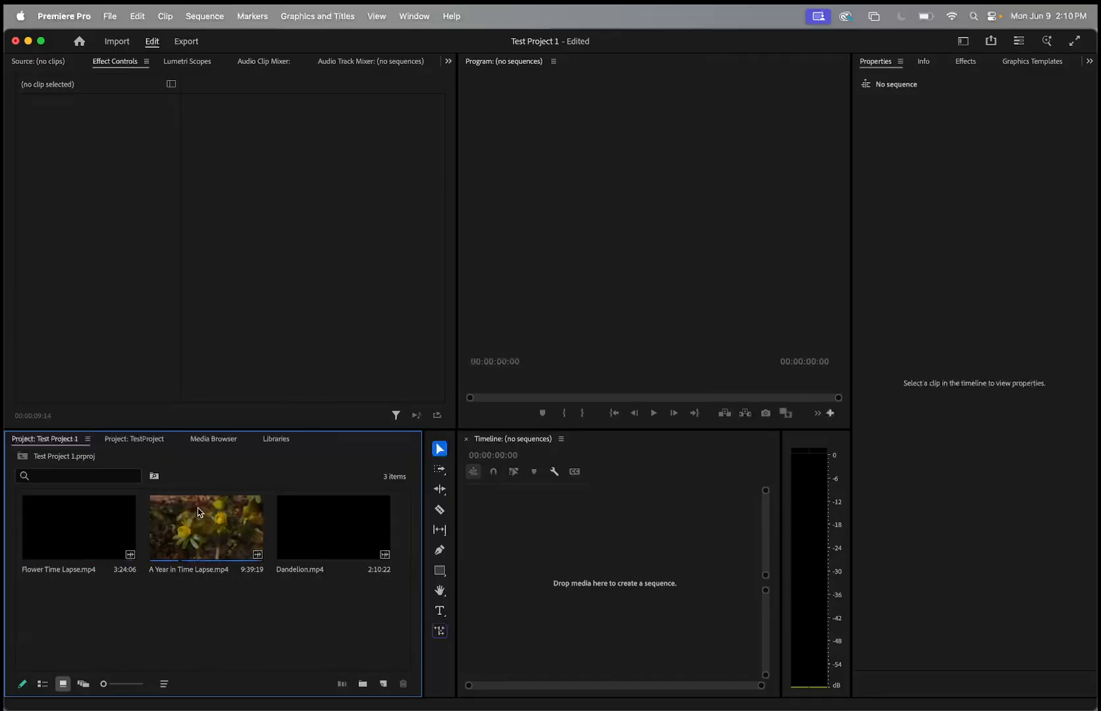
Step: Open Flower Time Lapse.mp4 in the Source monitor and place it in the empty timeline to create a sequence
{"action": "left_click", "coordinate": [79, 537]}
{"action": "double_click", "coordinate": [79, 537]}
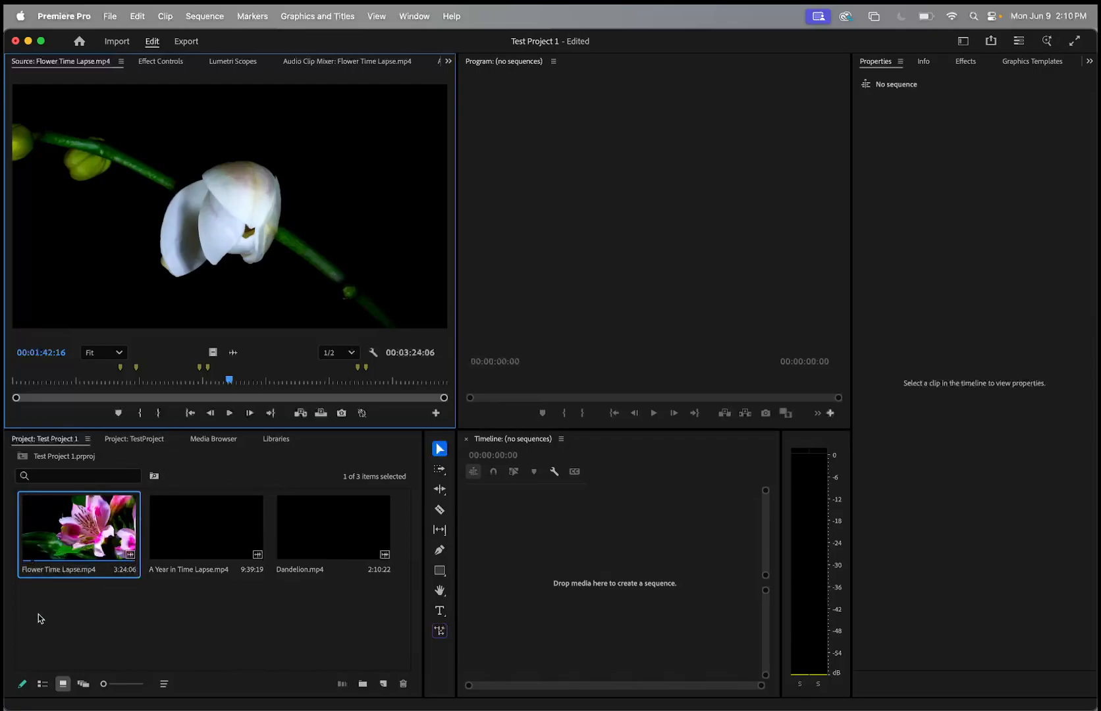
{"action": "left_click_drag", "start_coordinate": [125, 517], "coordinate": [537, 558]}
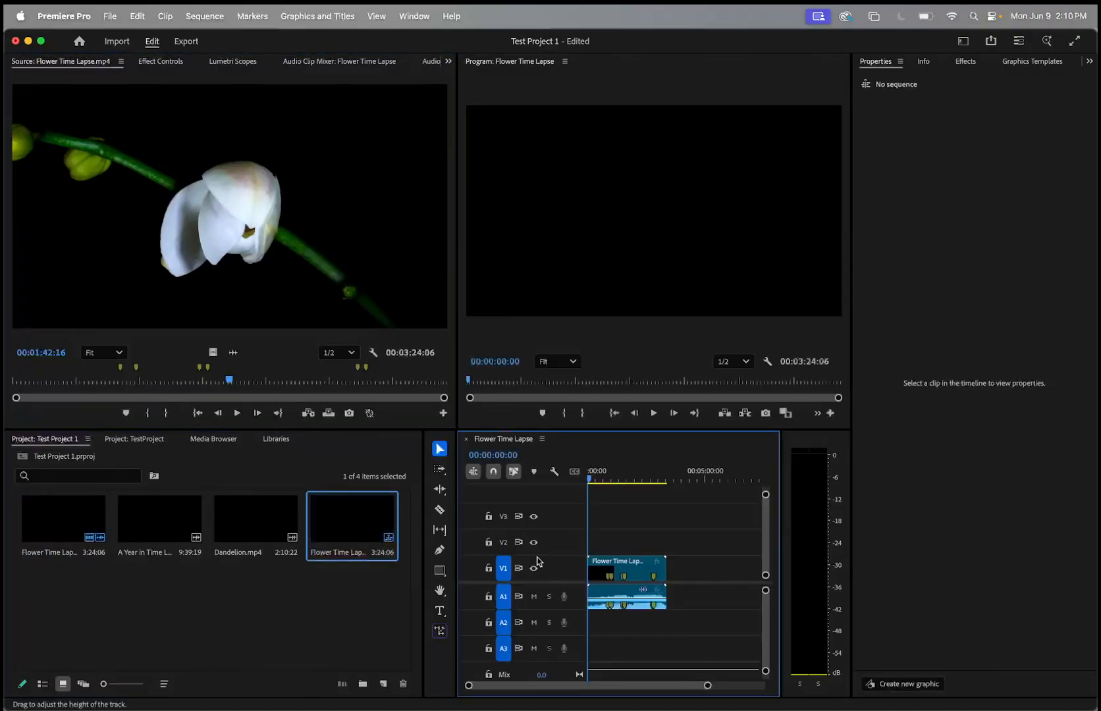
{"action": "mouse_move", "coordinate": [668, 569]}
{"action": "left_mouse_down"}
{"action": "mouse_move", "coordinate": [744, 570]}
{"action": "mouse_move", "coordinate": [657, 569]}
{"action": "left_mouse_up"}
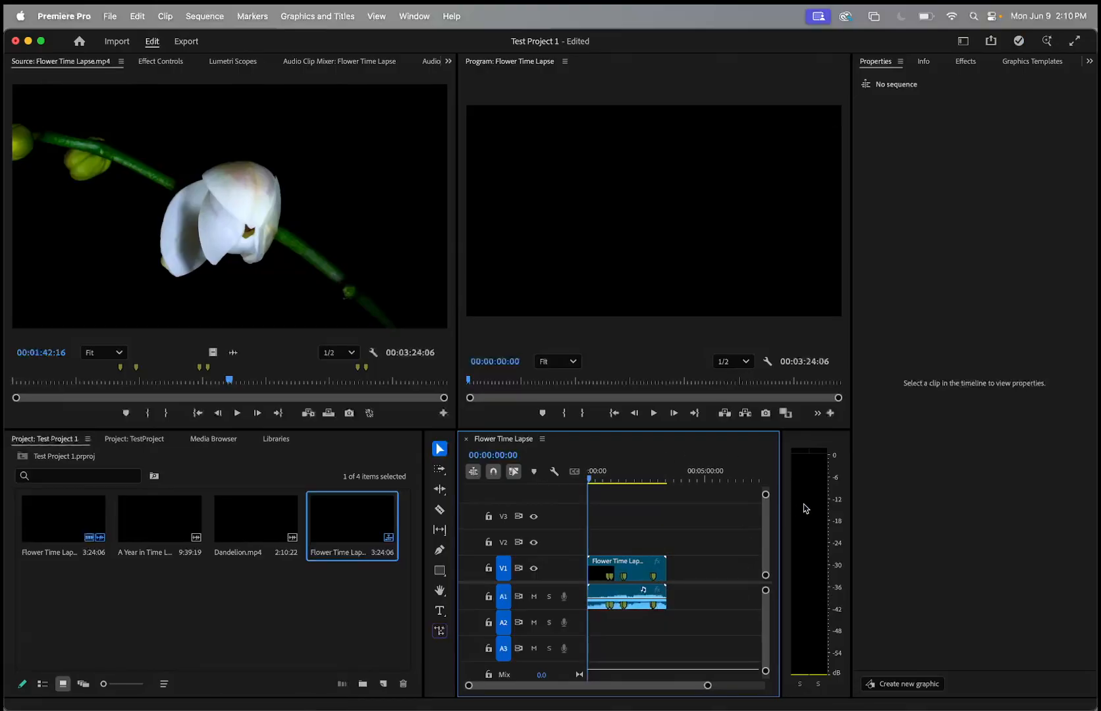
Step: Widen the Program monitor and the Timeline by narrowing the Properties panel and the audio meters
{"action": "left_click_drag", "start_coordinate": [851, 441], "coordinate": [1059, 441]}
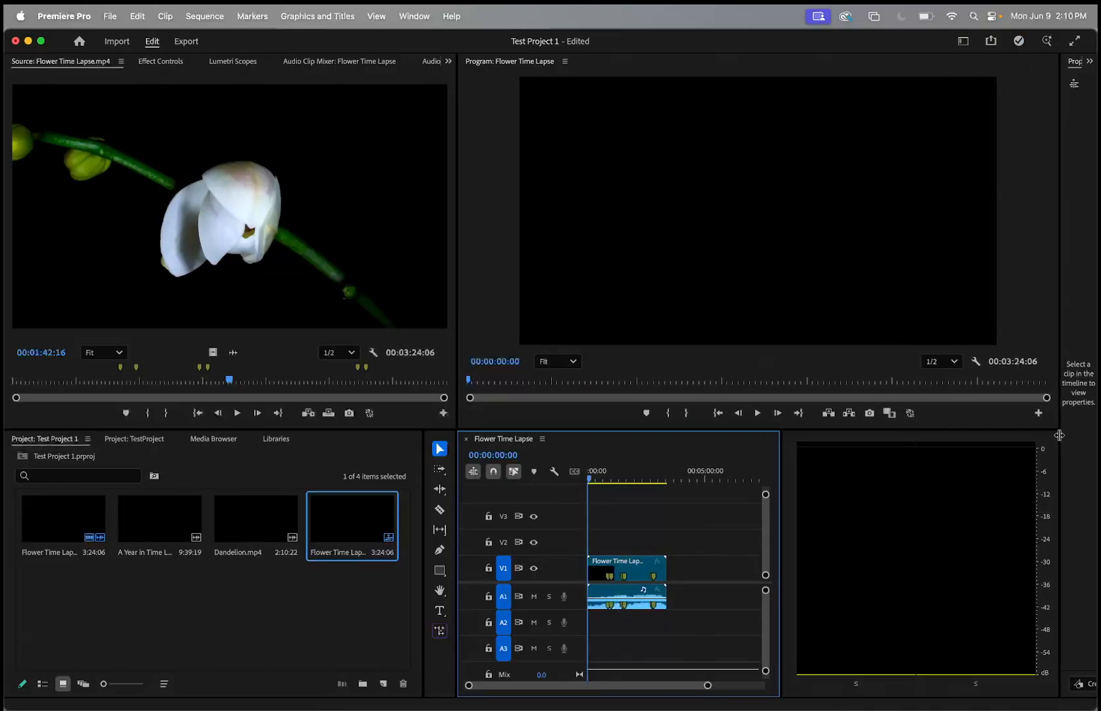
{"action": "left_click_drag", "start_coordinate": [780, 544], "coordinate": [990, 543]}
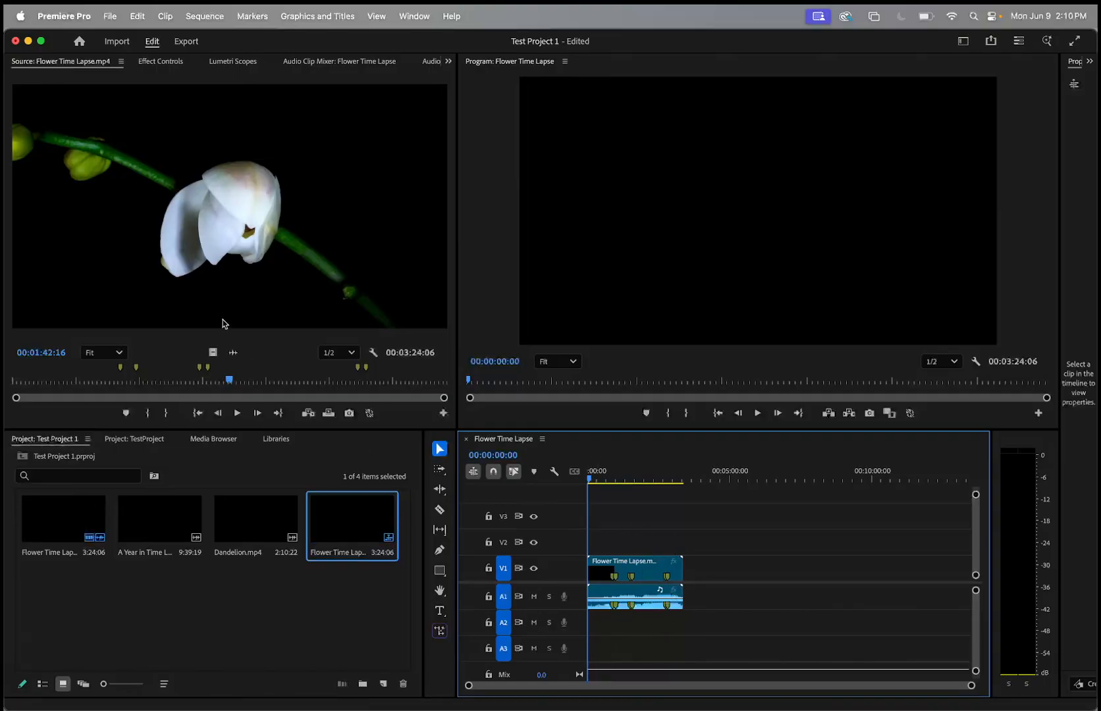
Step: Clear all markers from the Flower Time Lapse.mp4 source clip
{"action": "right_click", "coordinate": [267, 369]}
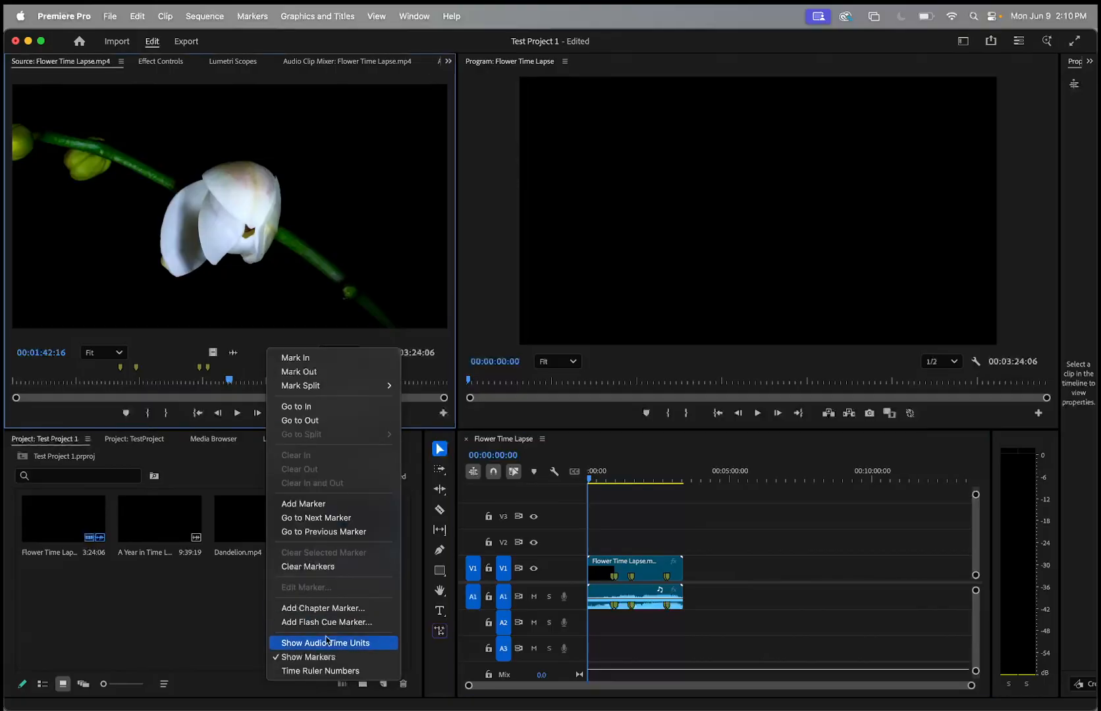
{"action": "left_click", "coordinate": [306, 567]}
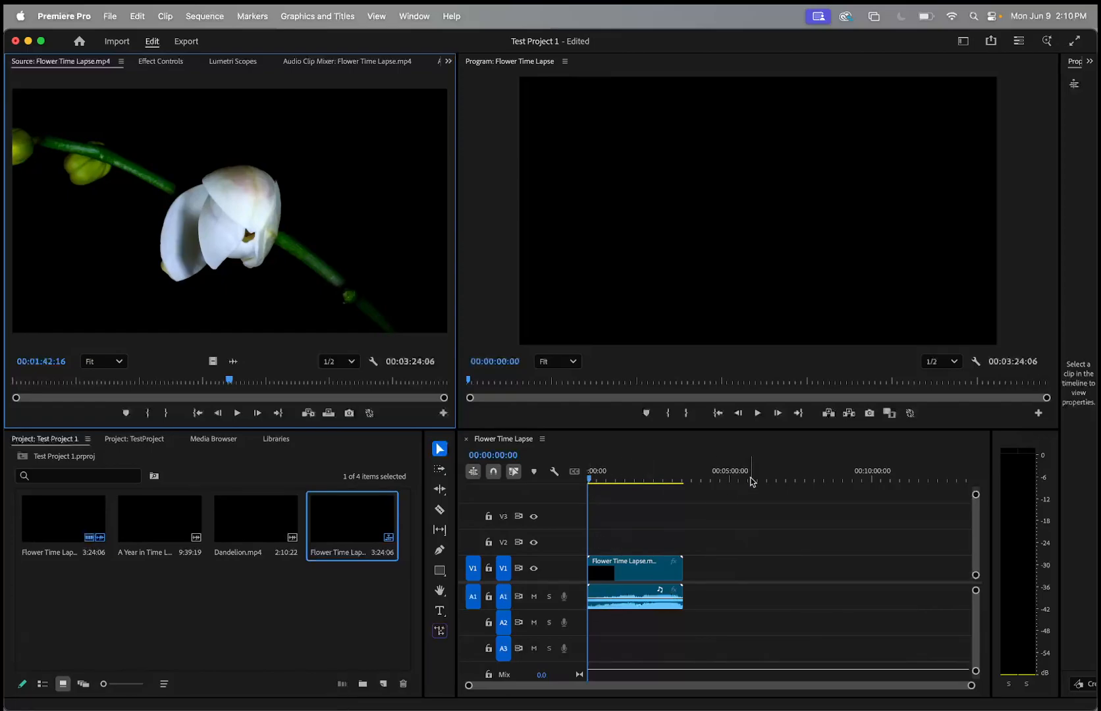
{"action": "left_click", "coordinate": [576, 451]}
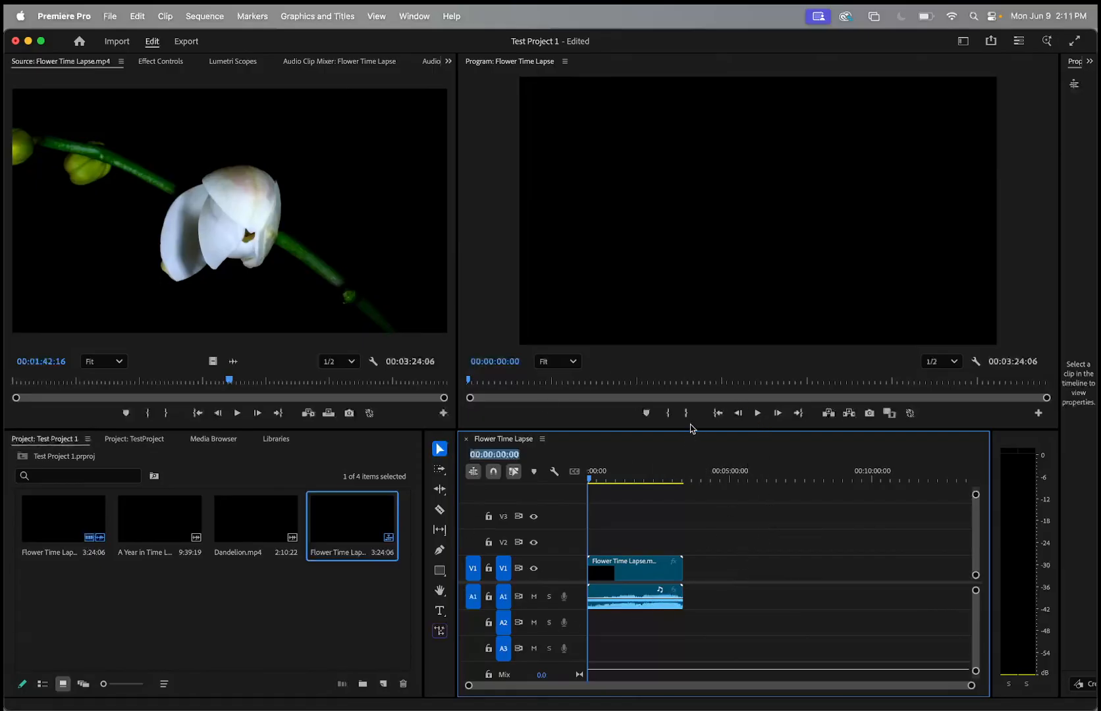
Step: Scrub the source clip to 00:01:47:09 and the sequence in the Program monitor to 00:02:23:14
{"action": "mouse_move", "coordinate": [474, 383]}
{"action": "left_mouse_down"}
{"action": "mouse_move", "coordinate": [933, 384]}
{"action": "mouse_move", "coordinate": [468, 382]}
{"action": "left_mouse_up"}
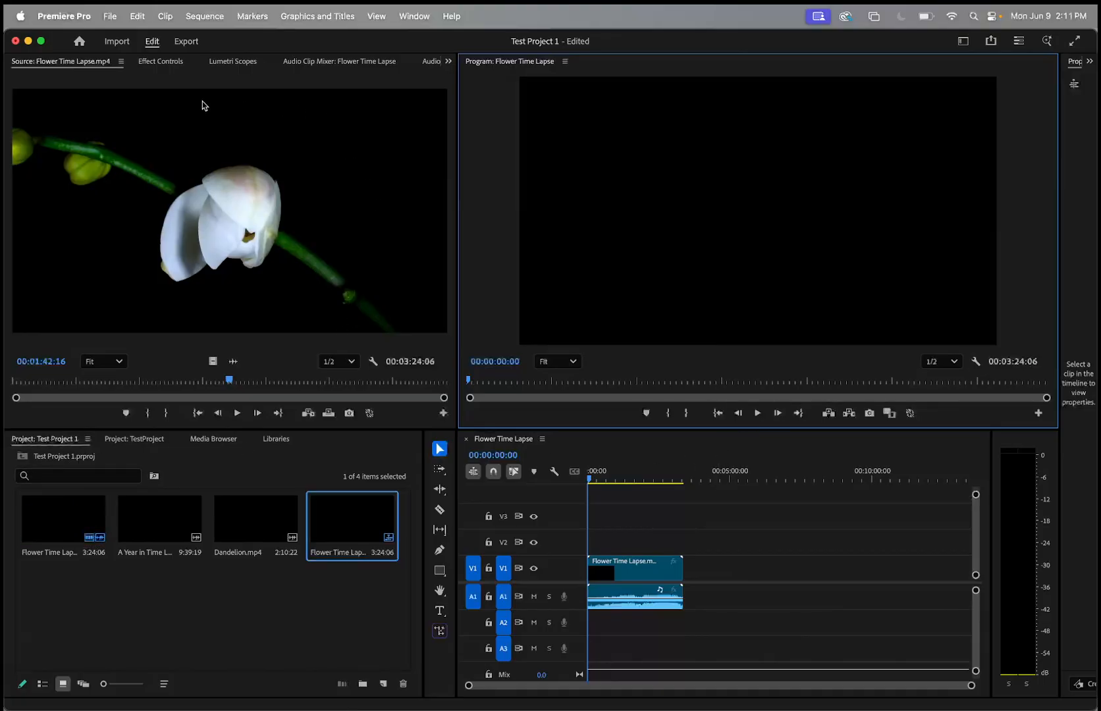
{"action": "left_click", "coordinate": [235, 202]}
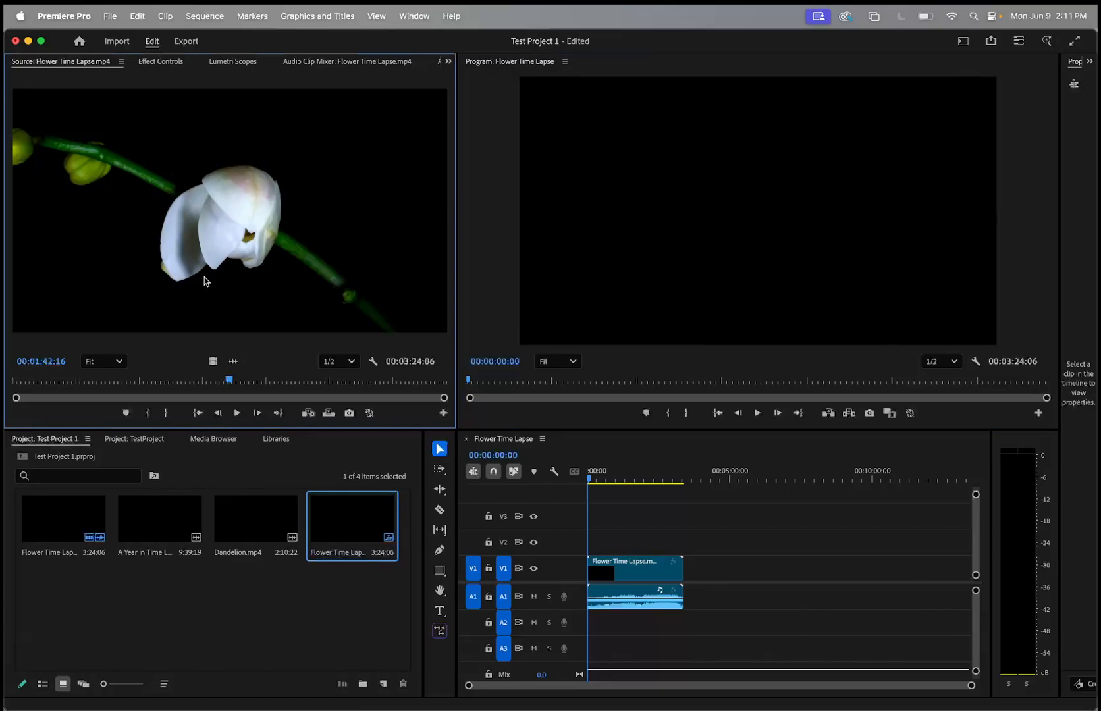
{"action": "mouse_move", "coordinate": [228, 384]}
{"action": "left_mouse_down"}
{"action": "mouse_move", "coordinate": [124, 383]}
{"action": "mouse_move", "coordinate": [239, 386]}
{"action": "left_mouse_up"}
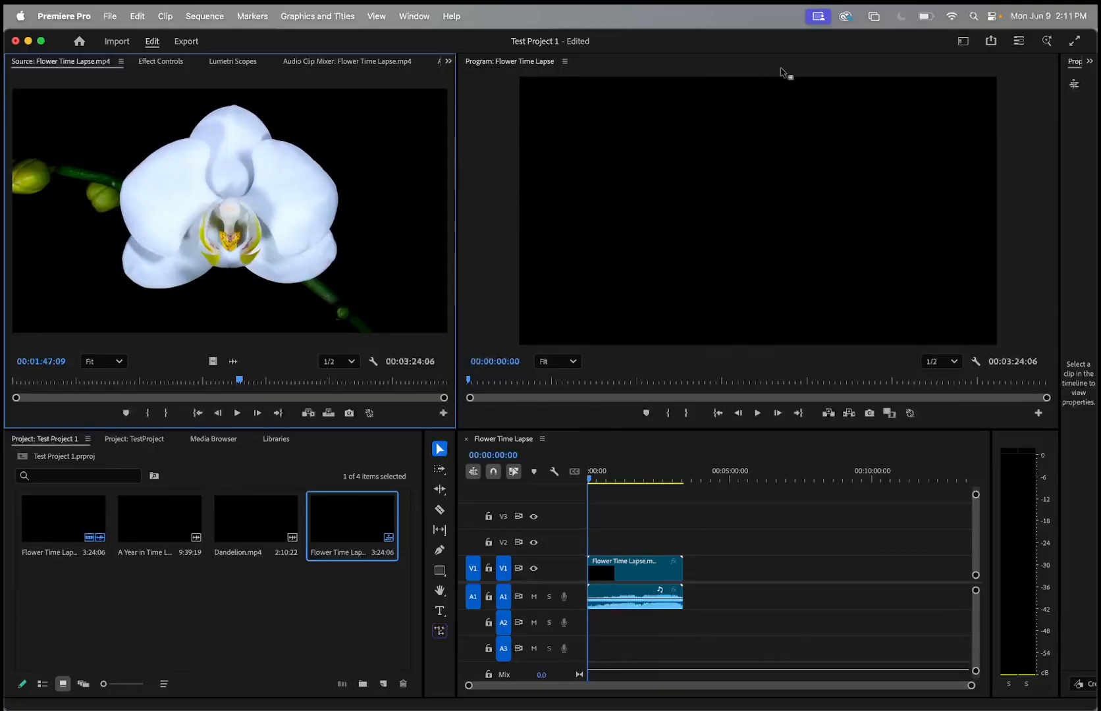
{"action": "left_click_drag", "start_coordinate": [470, 387], "coordinate": [874, 364]}
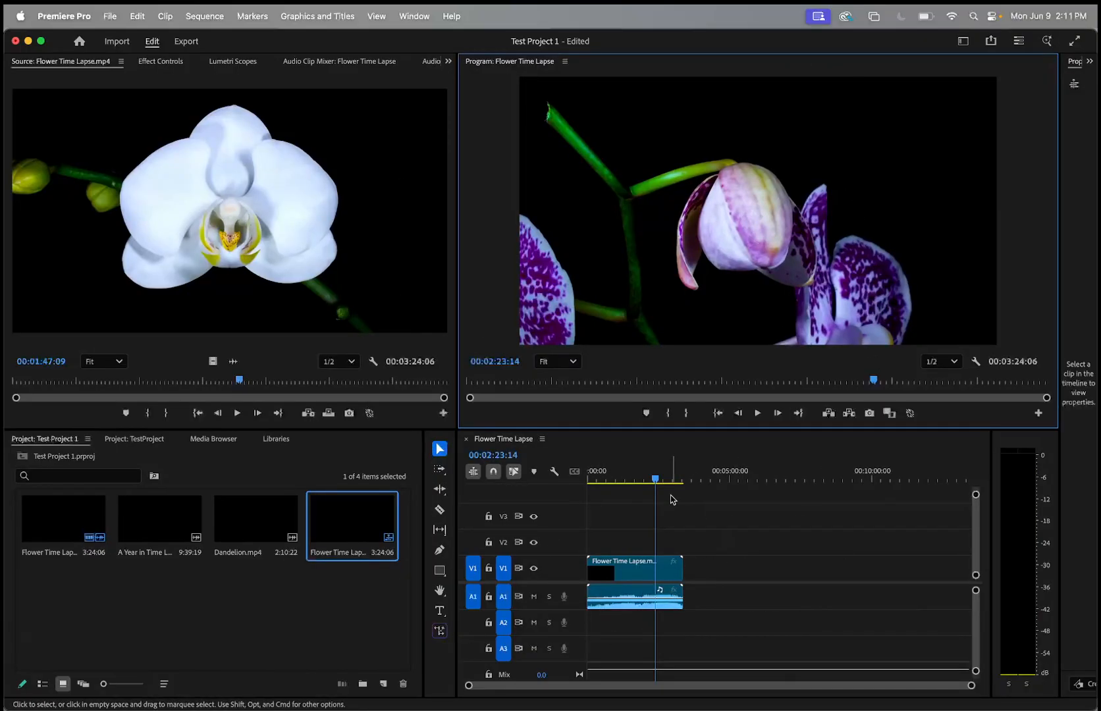
Step: Scrub the timeline playhead back to 00:00:58:19 and adjust the timeline zoom to inspect the Flower Time Lapse.mp4 clip
{"action": "left_click_drag", "start_coordinate": [657, 479], "coordinate": [627, 480]}
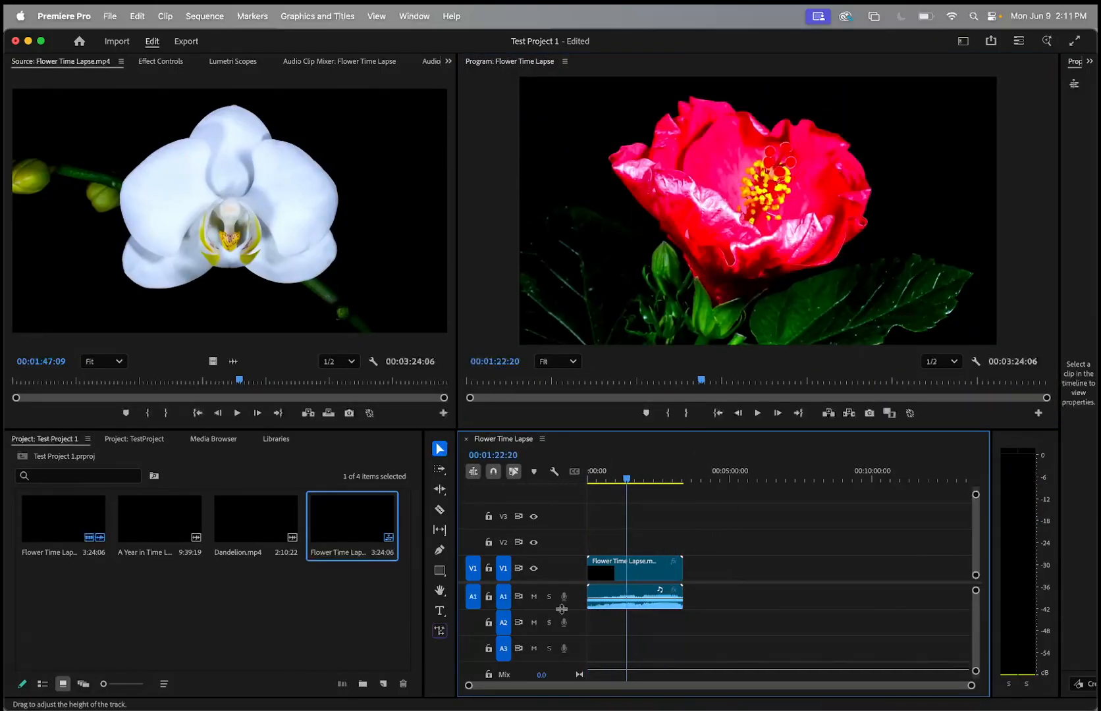
{"action": "left_click", "coordinate": [249, 601]}
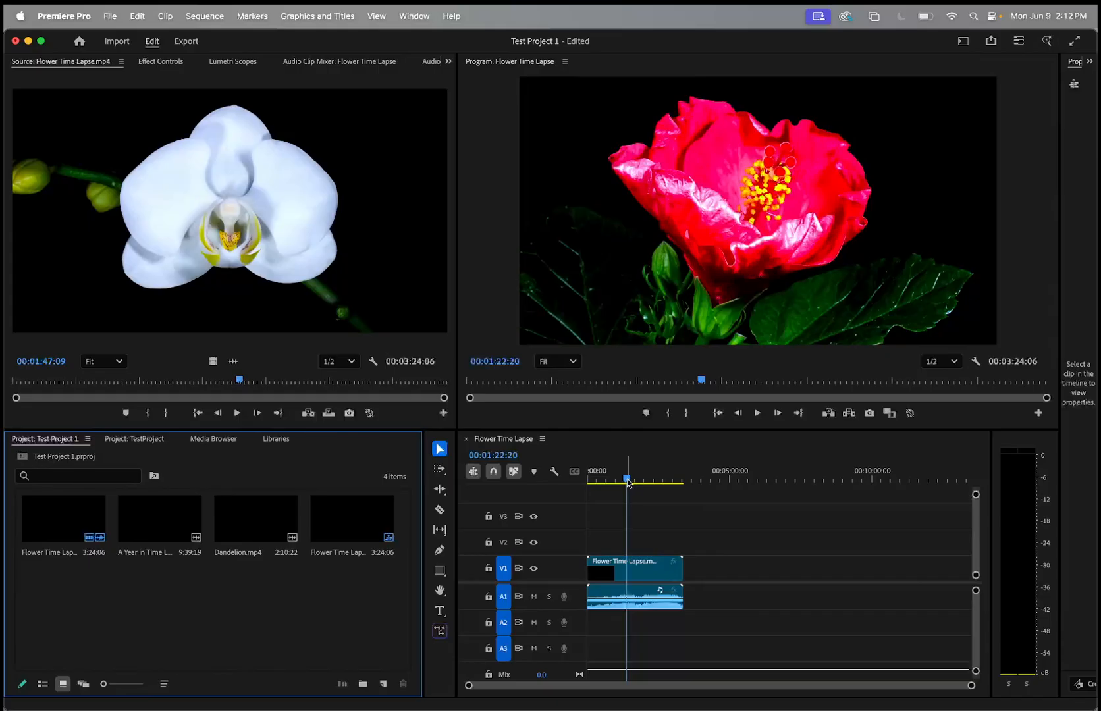
{"action": "left_click_drag", "start_coordinate": [627, 482], "coordinate": [615, 482]}
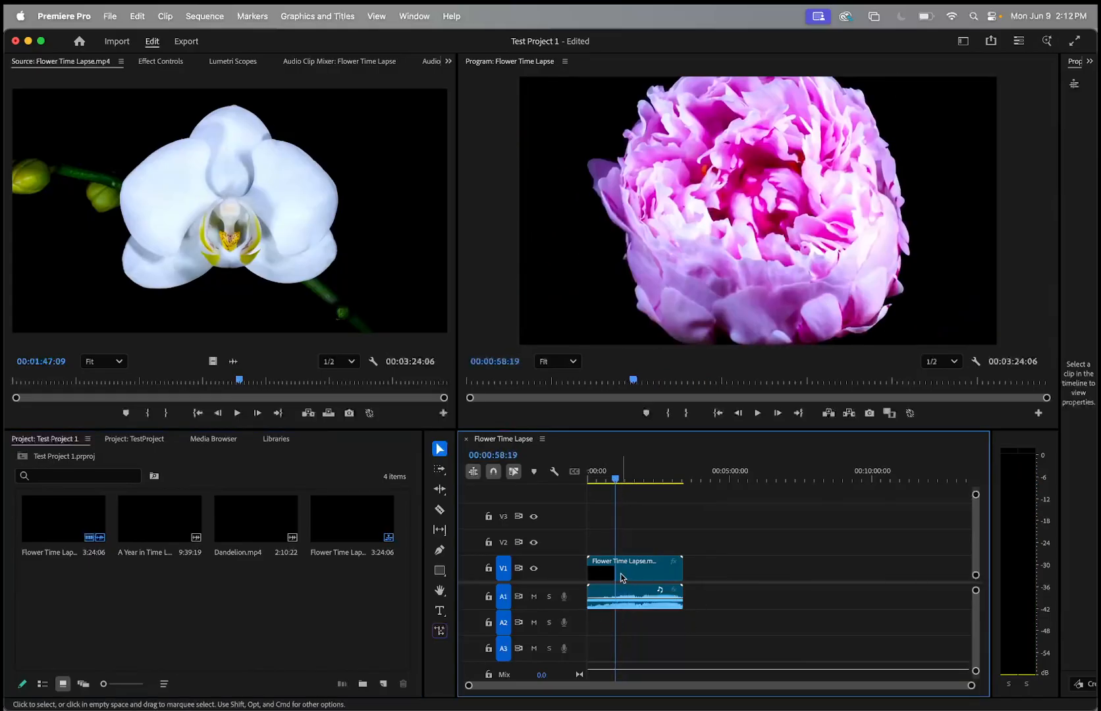
{"action": "scroll", "coordinate": [646, 566], "scroll_direction": "up", "scroll_amount": 6}
{"action": "scroll", "coordinate": [646, 566], "scroll_direction": "down", "scroll_amount": 3}
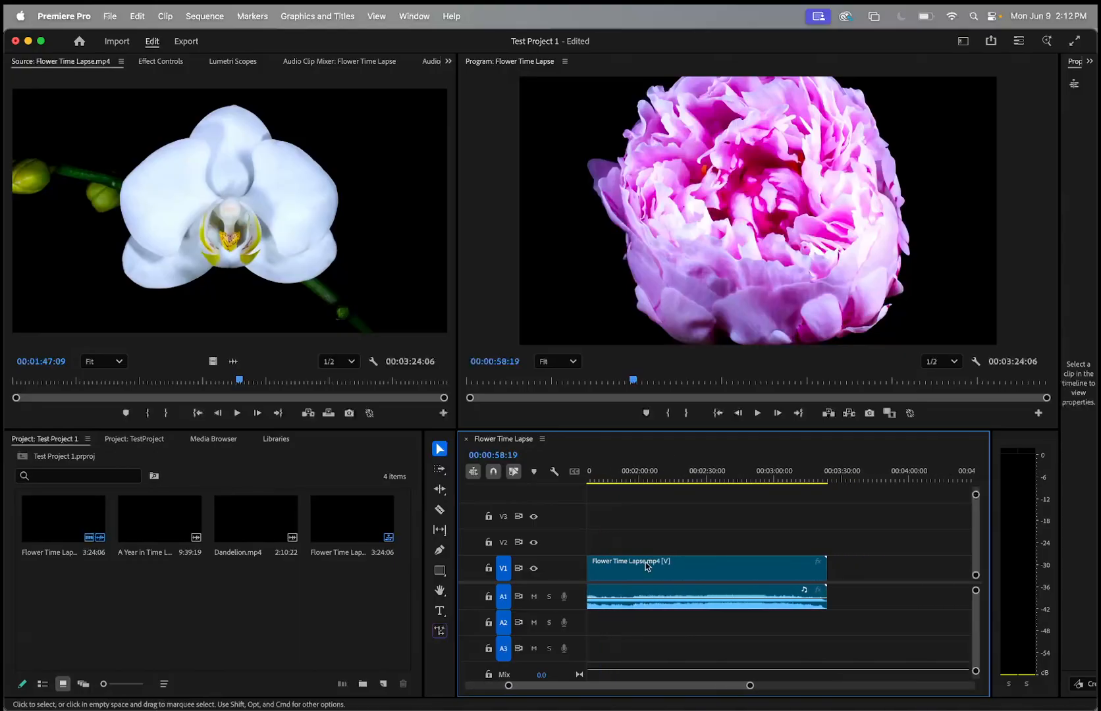
{"action": "scroll", "coordinate": [646, 566], "scroll_direction": "down", "scroll_amount": 4}
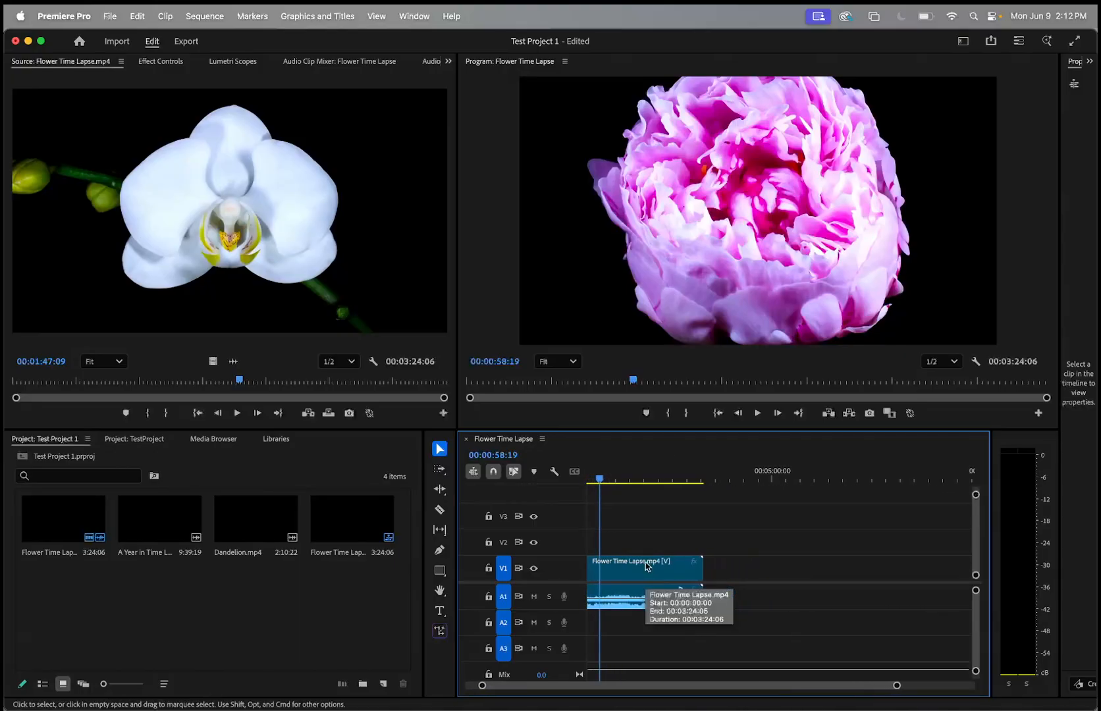
Step: Trim the timeline clip to end at about 00:02:31:23 and start at 00:00:47:20, then set the playhead to 00:00:54:22
{"action": "scroll", "coordinate": [652, 567], "scroll_direction": "up", "scroll_amount": 2}
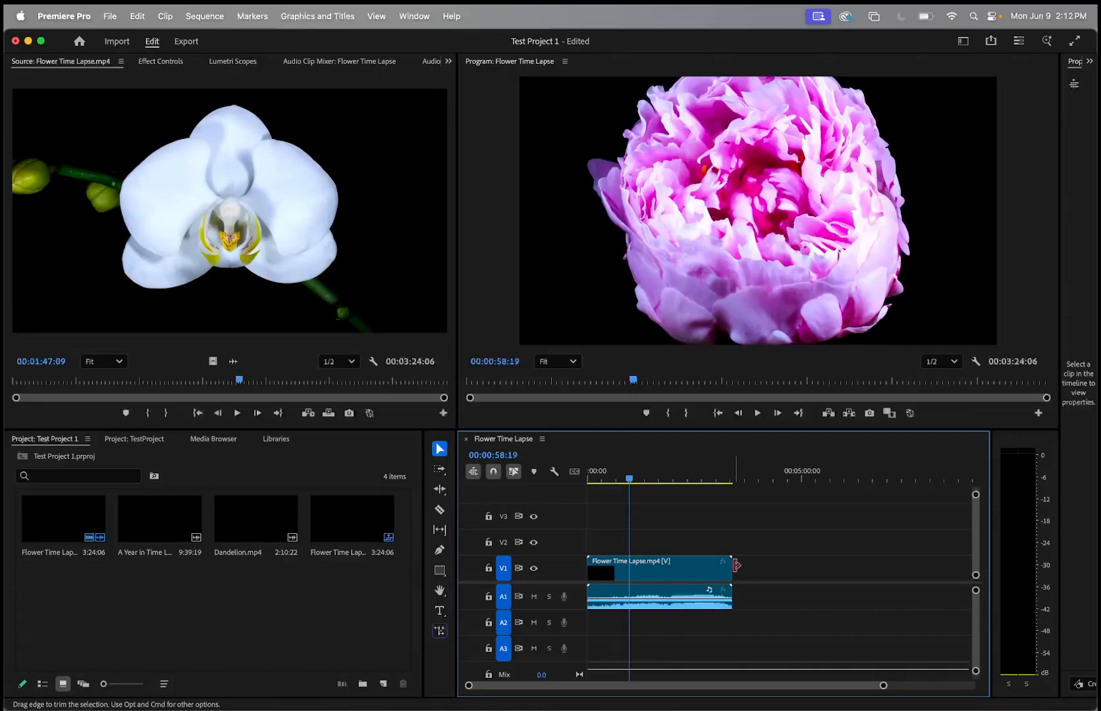
{"action": "left_click_drag", "start_coordinate": [735, 567], "coordinate": [697, 572]}
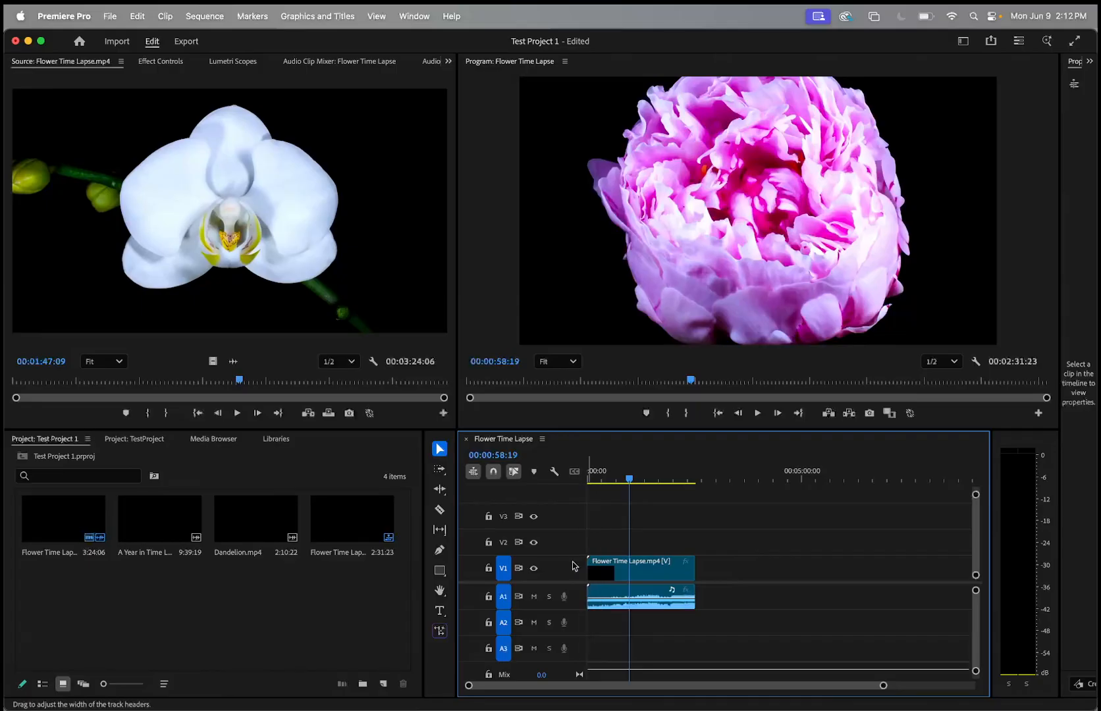
{"action": "left_click_drag", "start_coordinate": [590, 564], "coordinate": [622, 565]}
{"action": "mouse_move", "coordinate": [630, 483]}
{"action": "left_mouse_down"}
{"action": "mouse_move", "coordinate": [665, 484]}
{"action": "mouse_move", "coordinate": [626, 488]}
{"action": "left_mouse_up"}
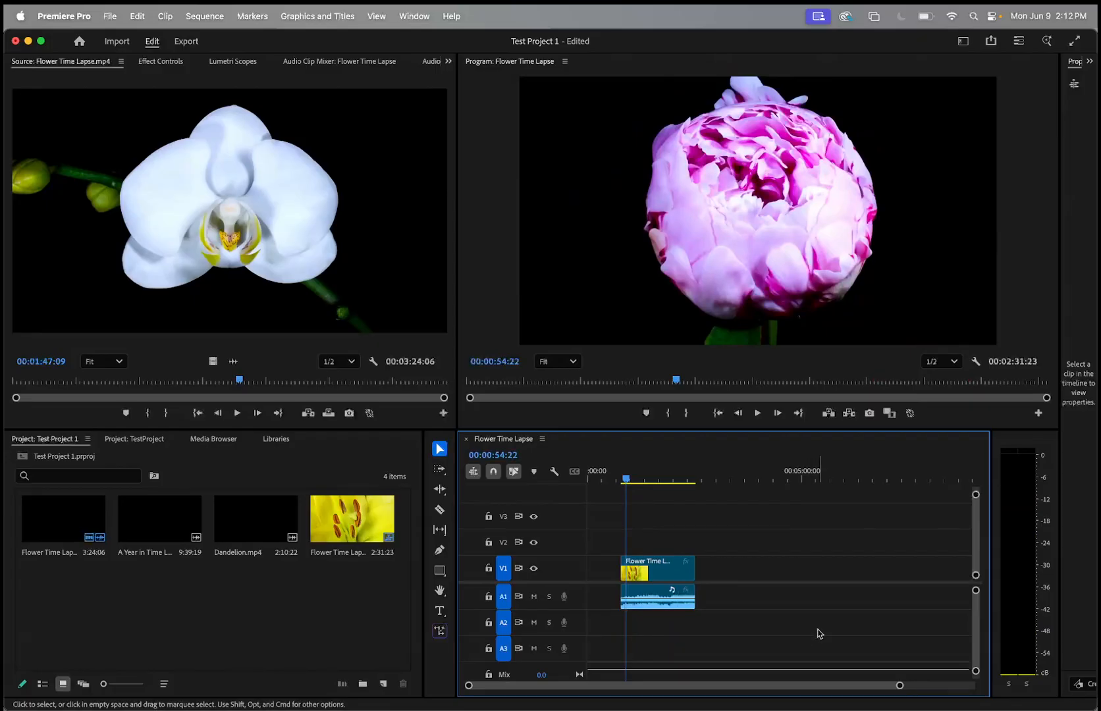
Step: Trim the end of the Flower Time Lapse.mp4 clip further back to about 00:02:00:10
{"action": "scroll", "coordinate": [680, 624], "scroll_direction": "up", "scroll_amount": 2}
{"action": "scroll", "coordinate": [680, 624], "scroll_direction": "up", "scroll_amount": 4}
{"action": "scroll", "coordinate": [680, 622], "scroll_direction": "down", "scroll_amount": 5}
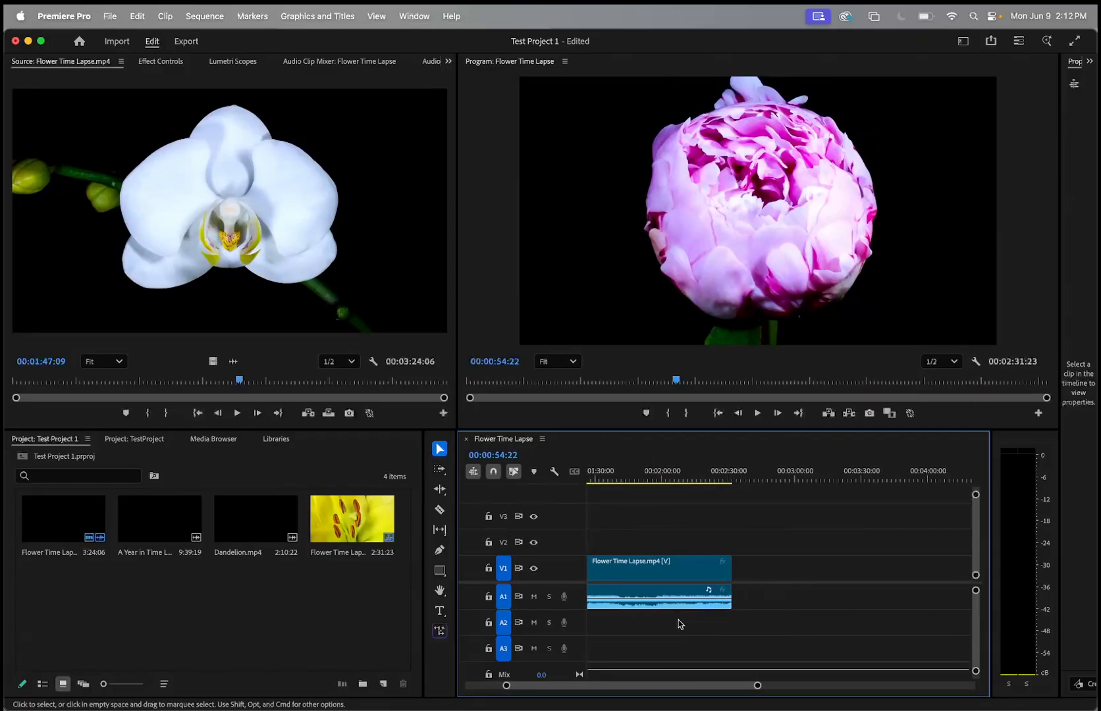
{"action": "scroll", "coordinate": [637, 599], "scroll_direction": "up", "scroll_amount": 3}
{"action": "scroll", "coordinate": [637, 597], "scroll_direction": "up", "scroll_amount": 5}
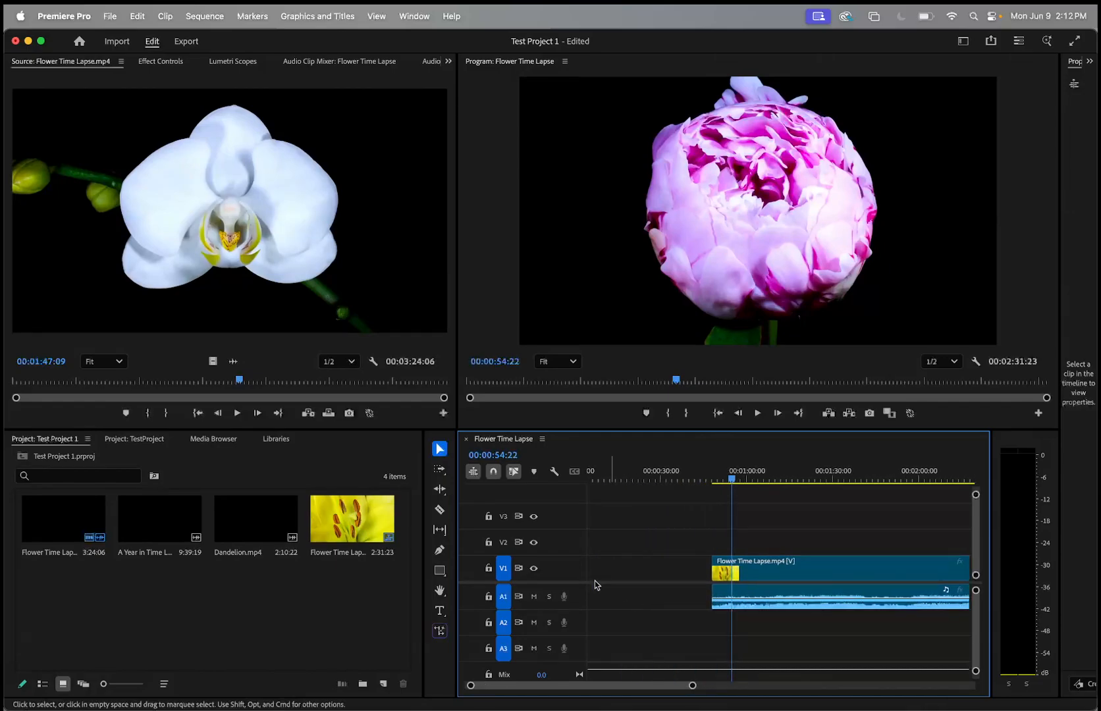
{"action": "left_click_drag", "start_coordinate": [692, 689], "coordinate": [646, 692]}
{"action": "left_click_drag", "start_coordinate": [681, 693], "coordinate": [797, 692]}
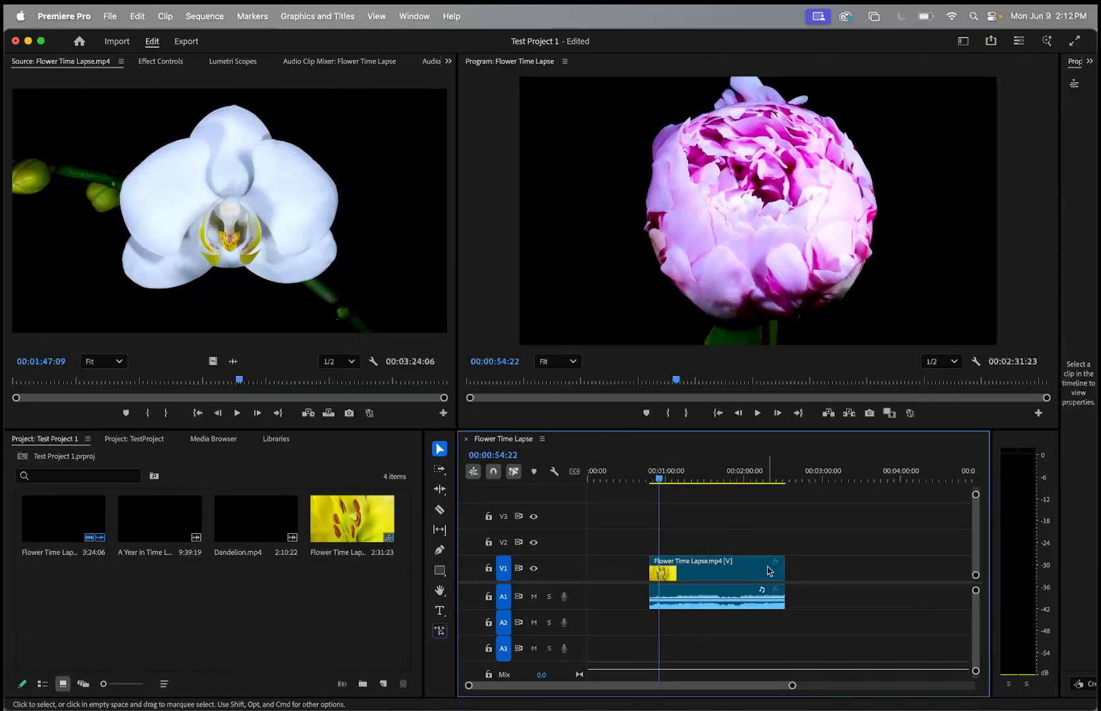
{"action": "left_click_drag", "start_coordinate": [786, 567], "coordinate": [747, 562]}
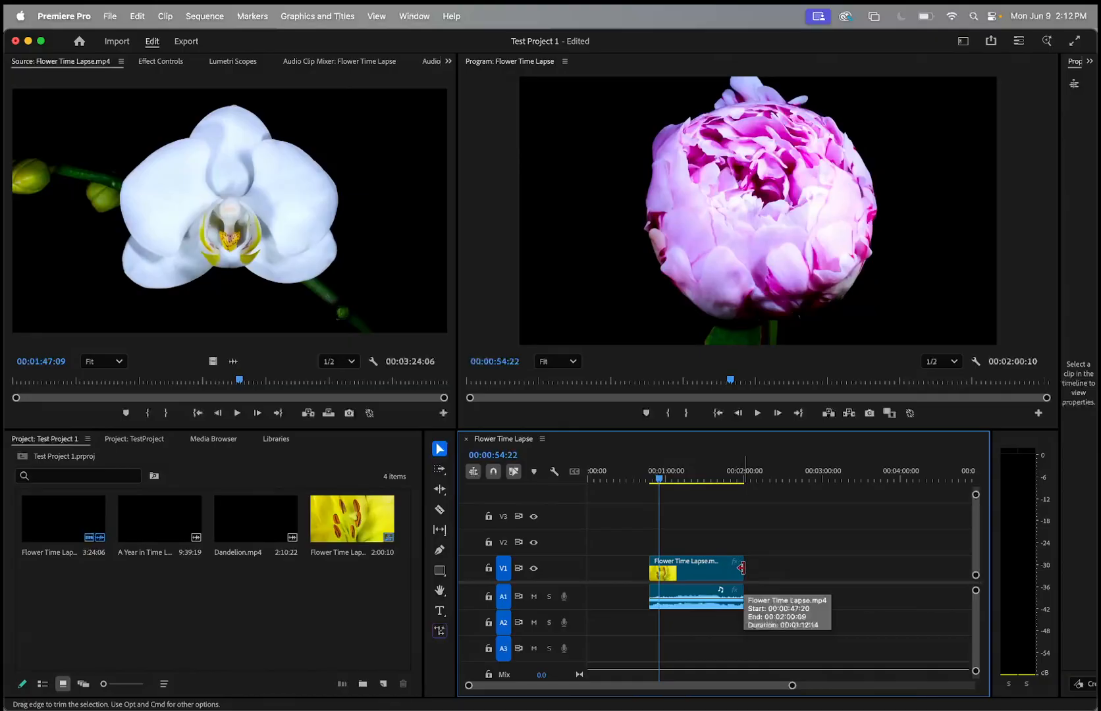
Step: Extend both ends of the trimmed timeline clip to restore its full length from the start of the sequence
{"action": "left_click_drag", "start_coordinate": [742, 567], "coordinate": [899, 561]}
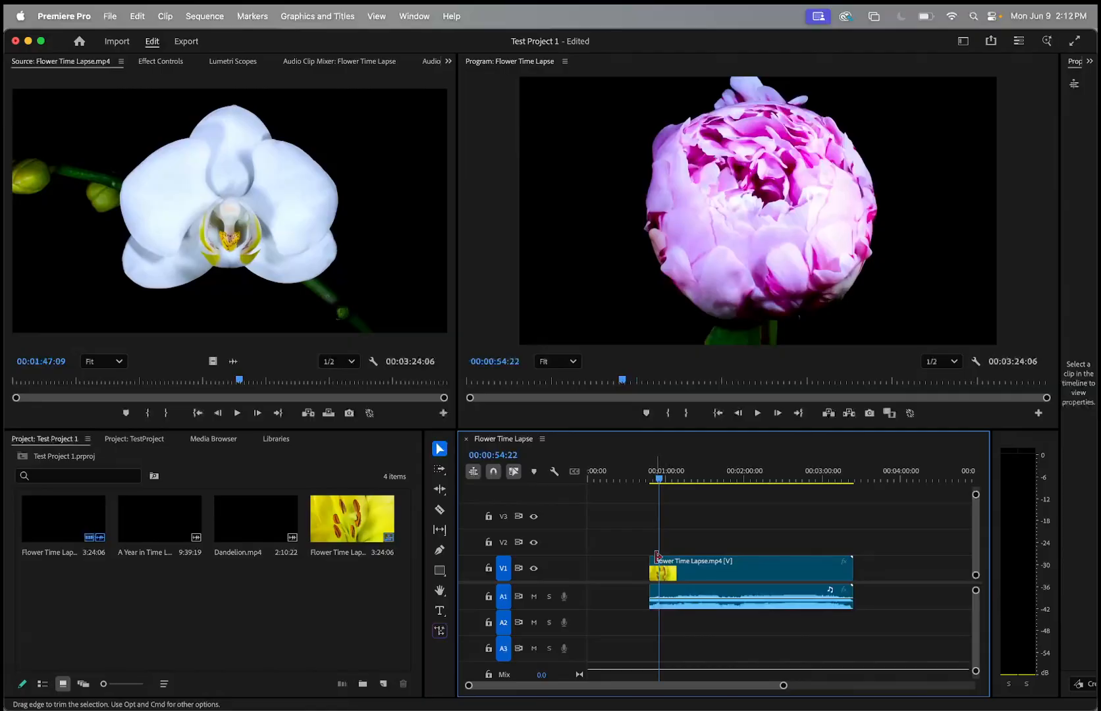
{"action": "left_click_drag", "start_coordinate": [646, 560], "coordinate": [588, 563]}
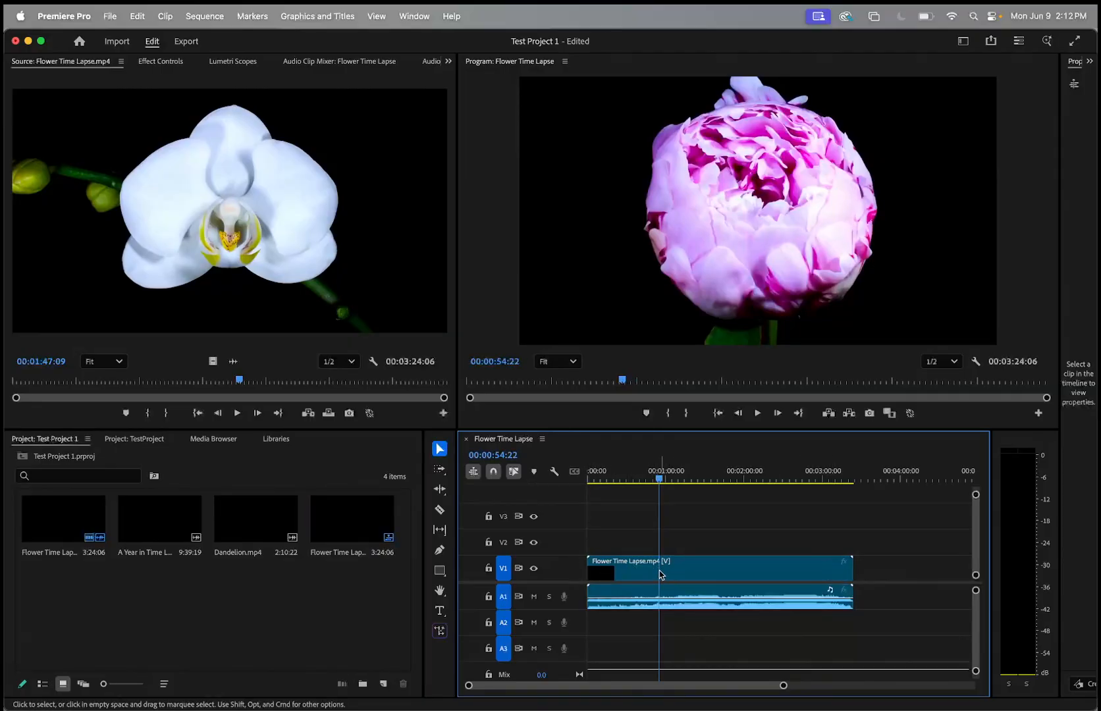
Step: Scrub back and forth through the sequence to review the different flowers, finishing at 00:01:25:20
{"action": "left_click", "coordinate": [637, 479]}
{"action": "left_click_drag", "start_coordinate": [637, 479], "coordinate": [701, 481]}
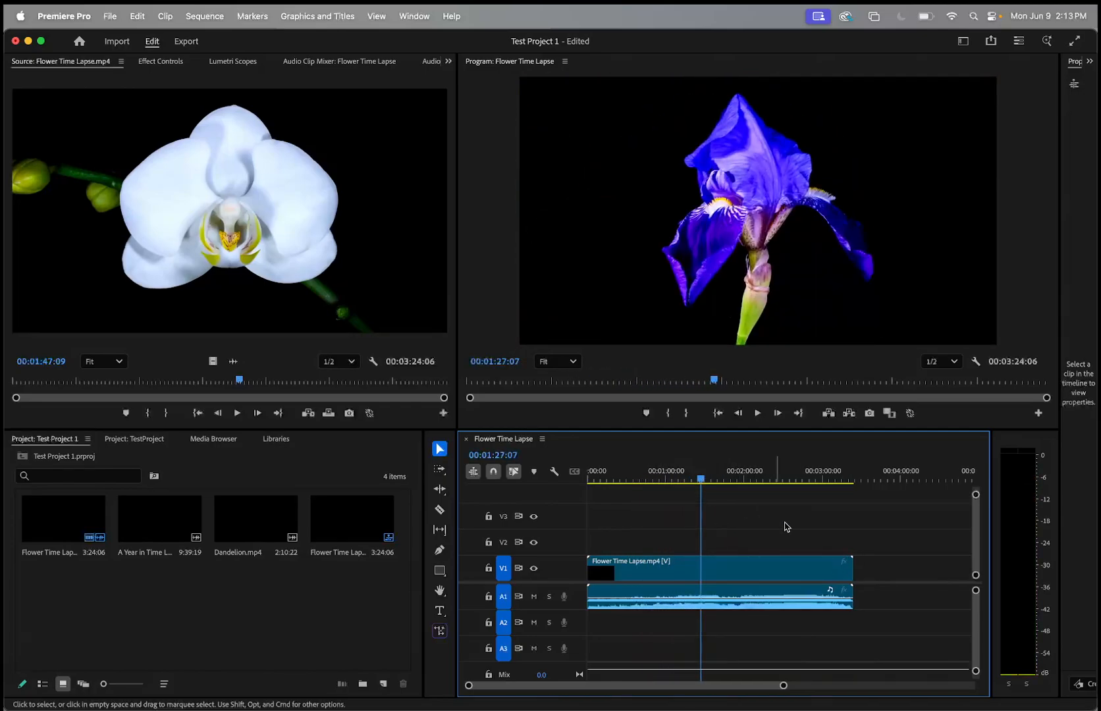
{"action": "mouse_move", "coordinate": [853, 572]}
{"action": "left_mouse_down"}
{"action": "mouse_move", "coordinate": [707, 575]}
{"action": "mouse_move", "coordinate": [857, 570]}
{"action": "left_mouse_up"}
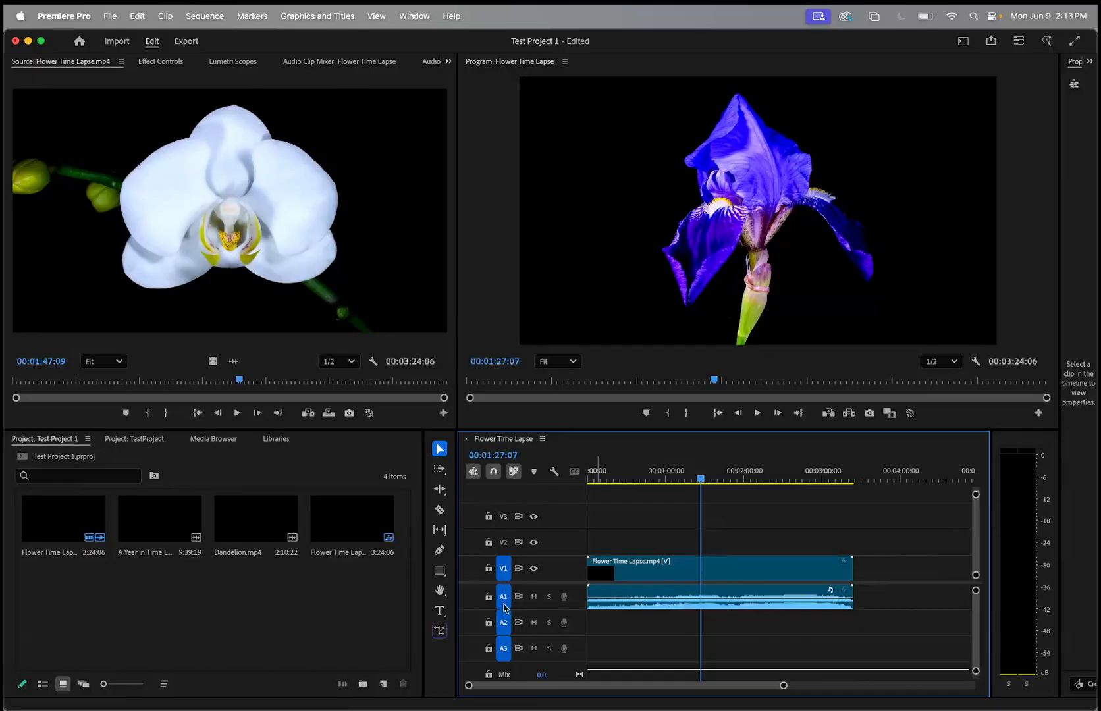
{"action": "left_click_drag", "start_coordinate": [701, 479], "coordinate": [655, 486]}
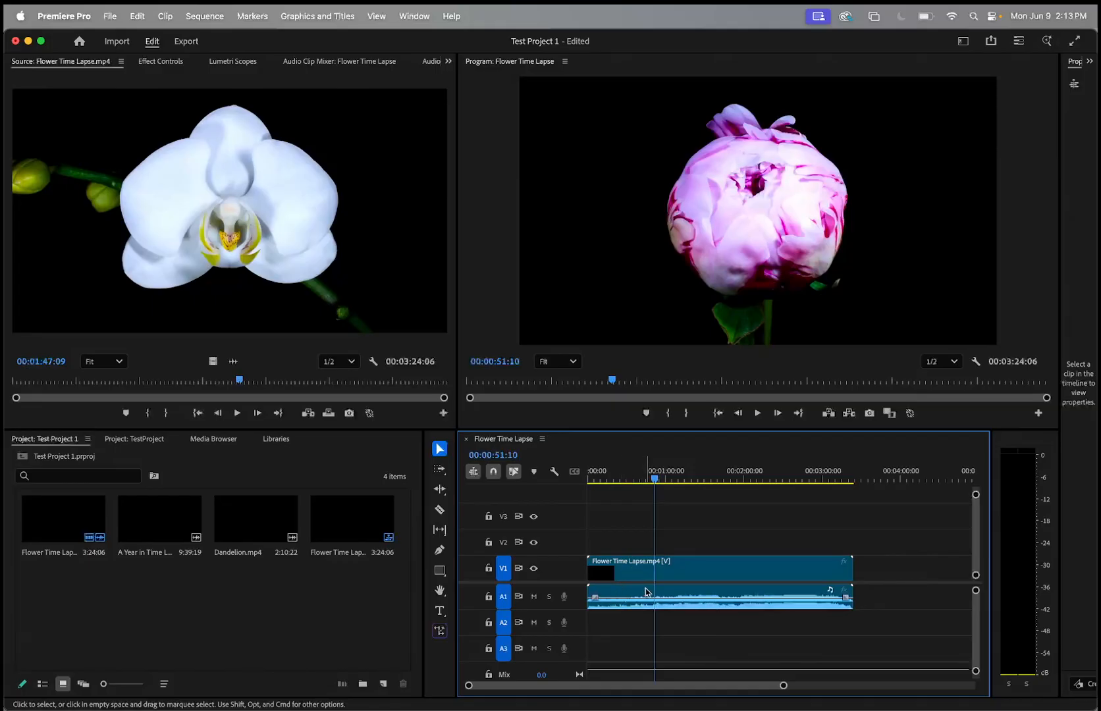
{"action": "left_click", "coordinate": [734, 570]}
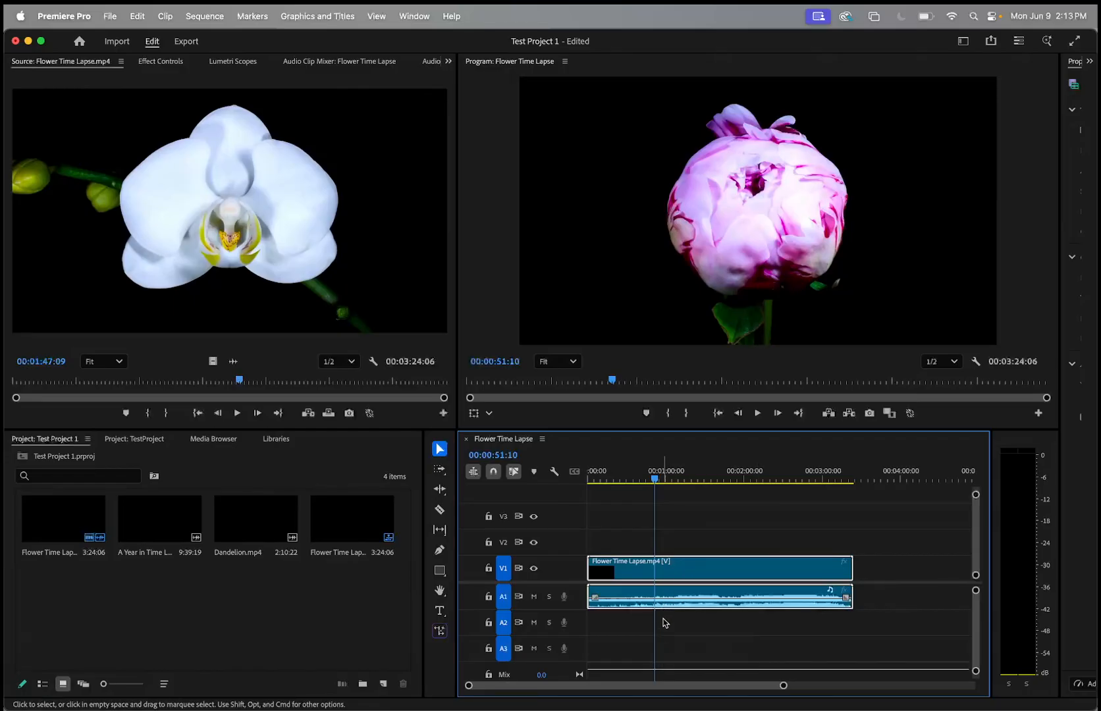
{"action": "left_click_drag", "start_coordinate": [656, 484], "coordinate": [705, 484]}
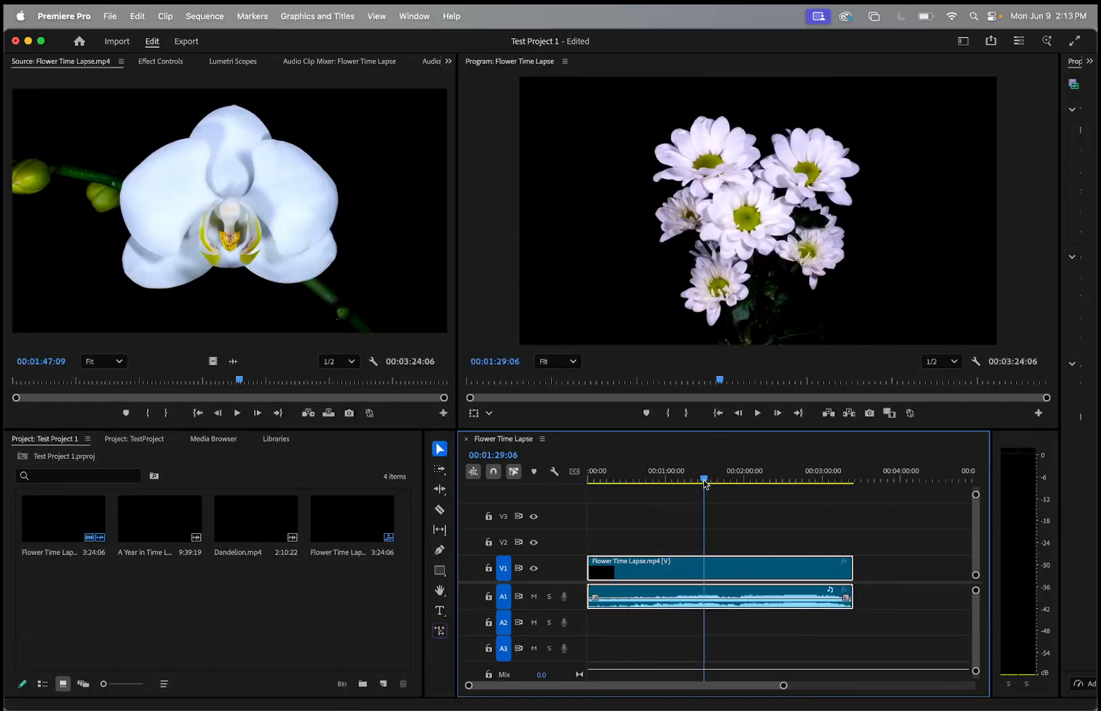
{"action": "left_click_drag", "start_coordinate": [703, 484], "coordinate": [688, 483]}
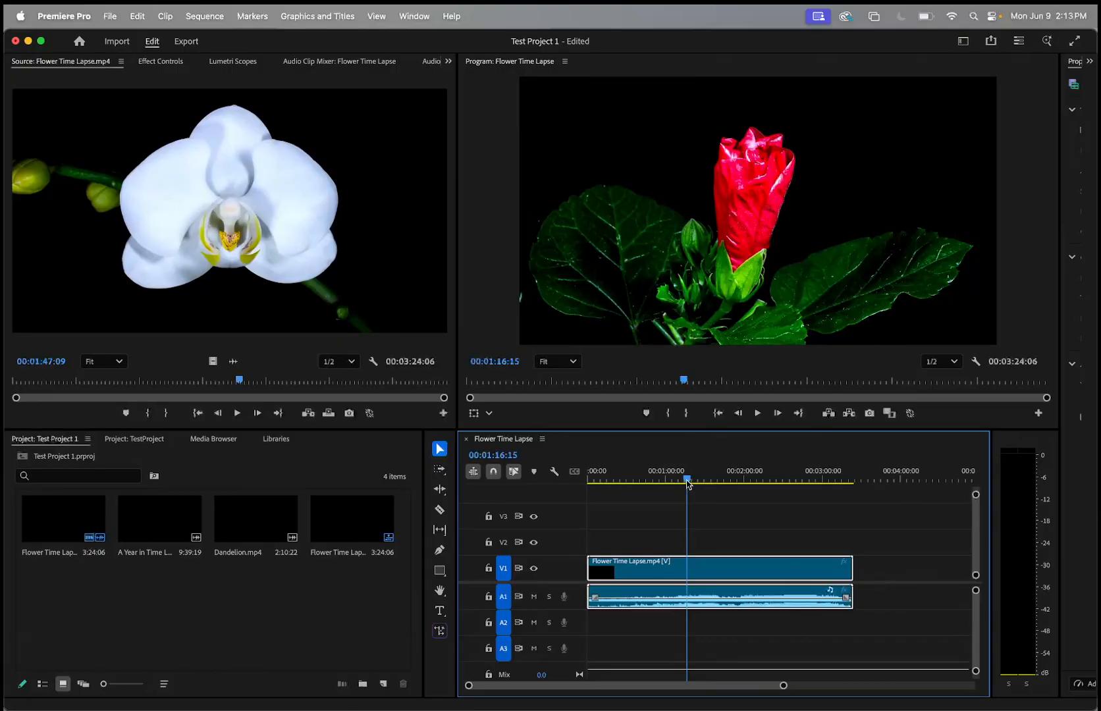
{"action": "left_click_drag", "start_coordinate": [688, 484], "coordinate": [725, 482]}
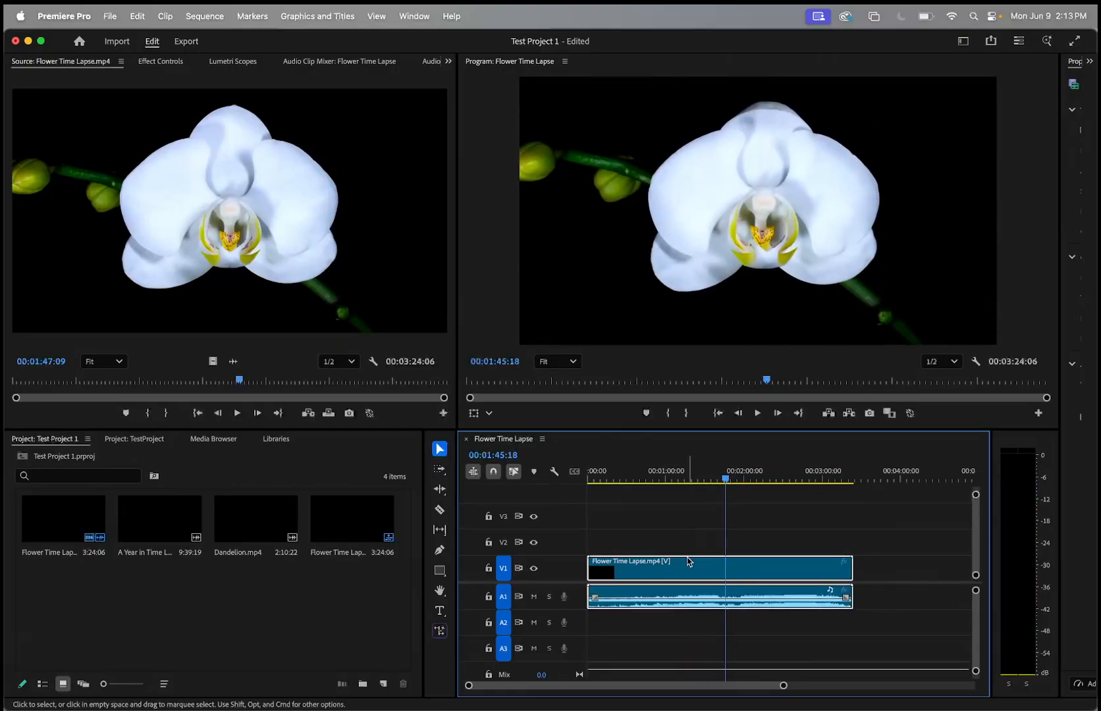
{"action": "left_click_drag", "start_coordinate": [725, 480], "coordinate": [699, 482]}
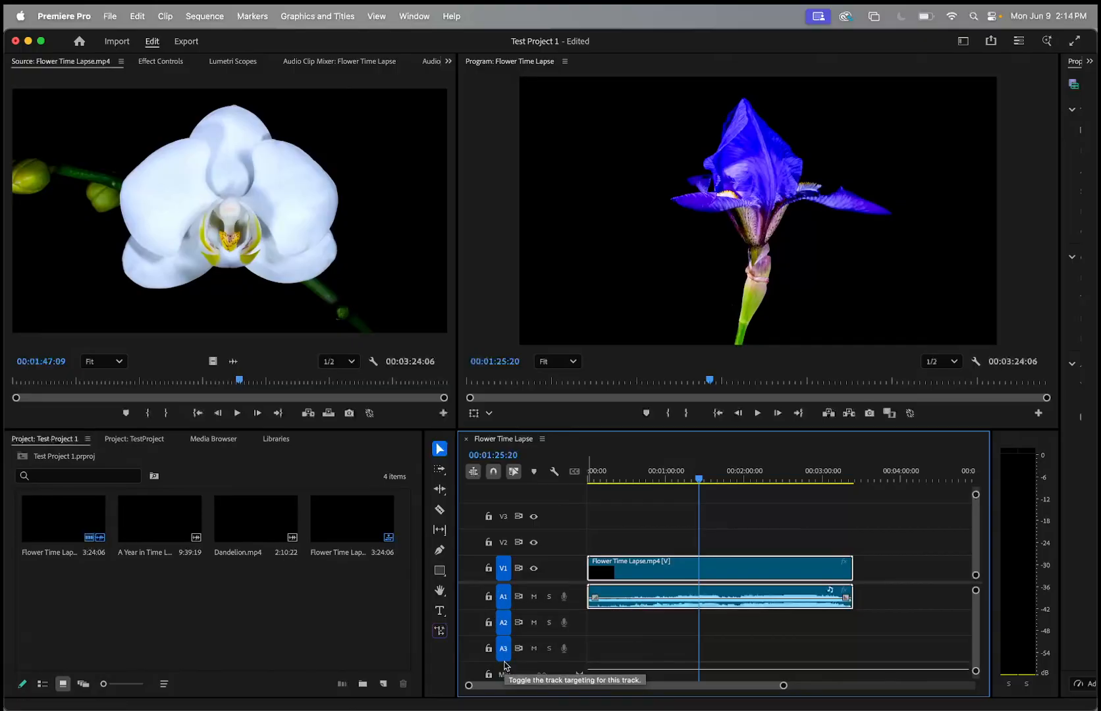
Step: Lock and unlock video track V1, and toggle its track output off and back on
{"action": "left_click", "coordinate": [488, 568]}
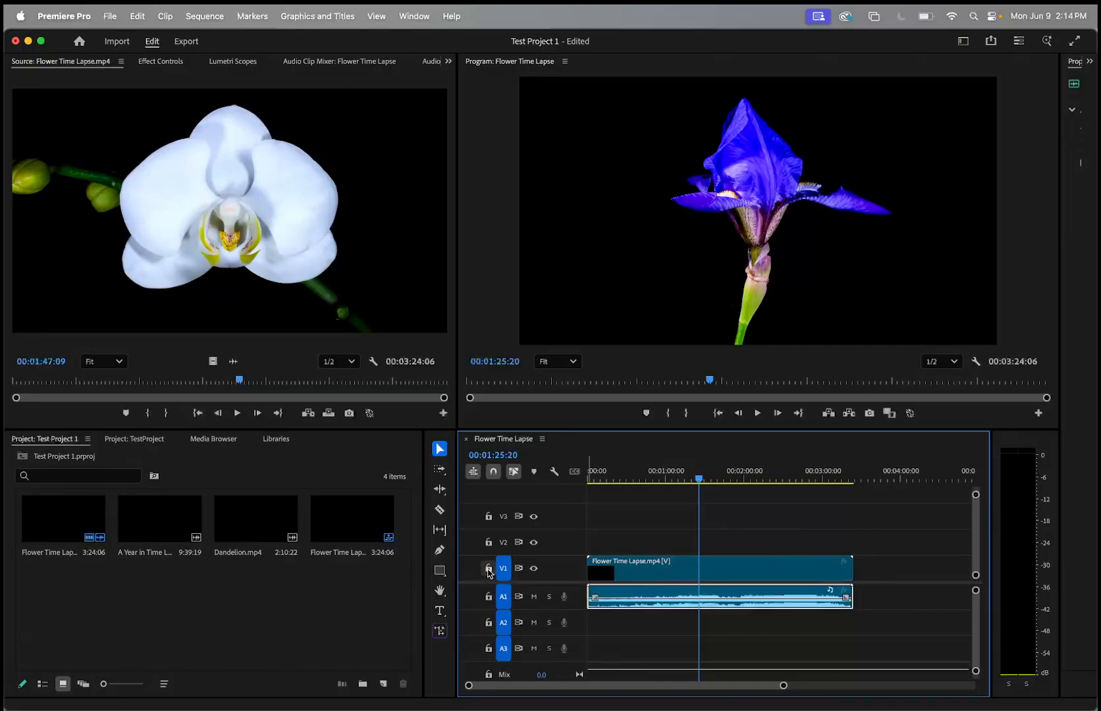
{"action": "left_click", "coordinate": [488, 569]}
{"action": "left_click", "coordinate": [487, 568]}
{"action": "left_click", "coordinate": [488, 568]}
{"action": "left_click", "coordinate": [533, 568]}
{"action": "left_click", "coordinate": [532, 572]}
{"action": "left_click", "coordinate": [532, 572]}
{"action": "left_click", "coordinate": [532, 572]}
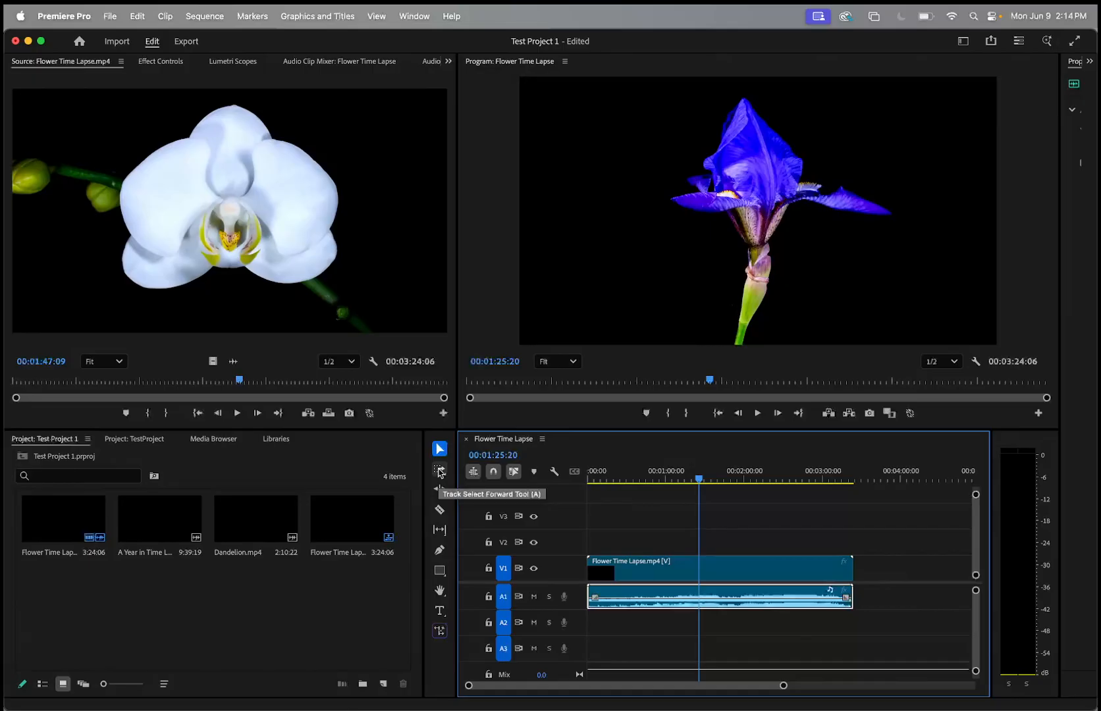
Step: Split the Flower Time Lapse.mp4 clip with the Razor tool at 00:01:25:20 and again at about 00:02:37
{"action": "left_click", "coordinate": [440, 510]}
{"action": "left_click", "coordinate": [700, 568]}
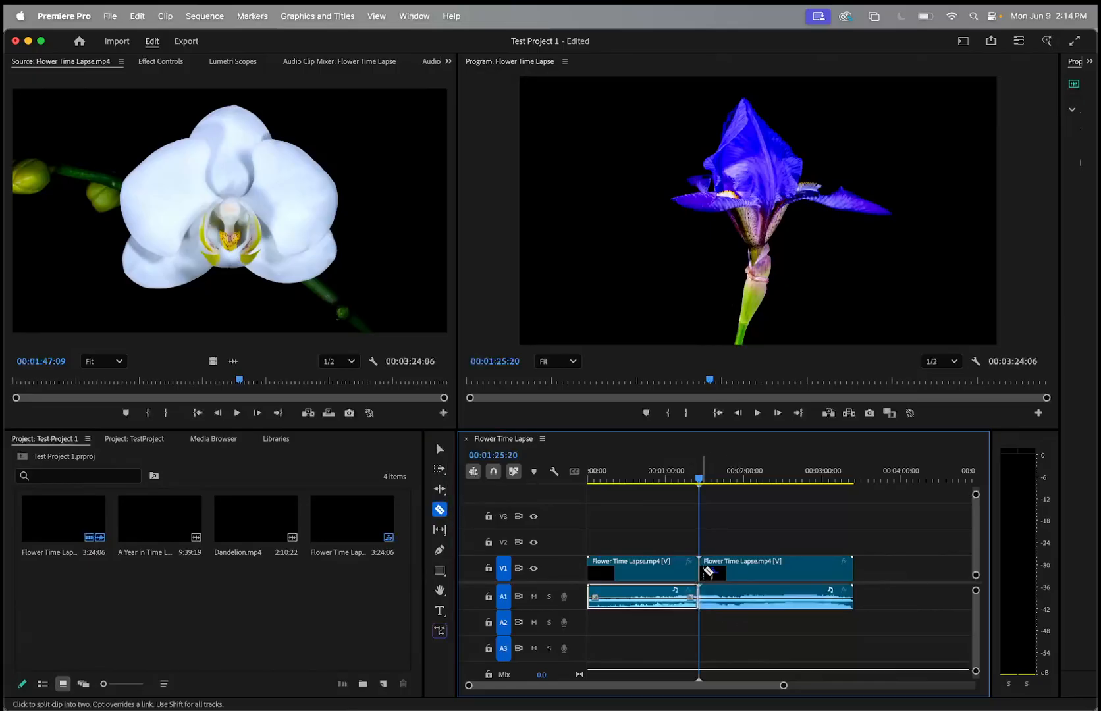
{"action": "left_click", "coordinate": [791, 566]}
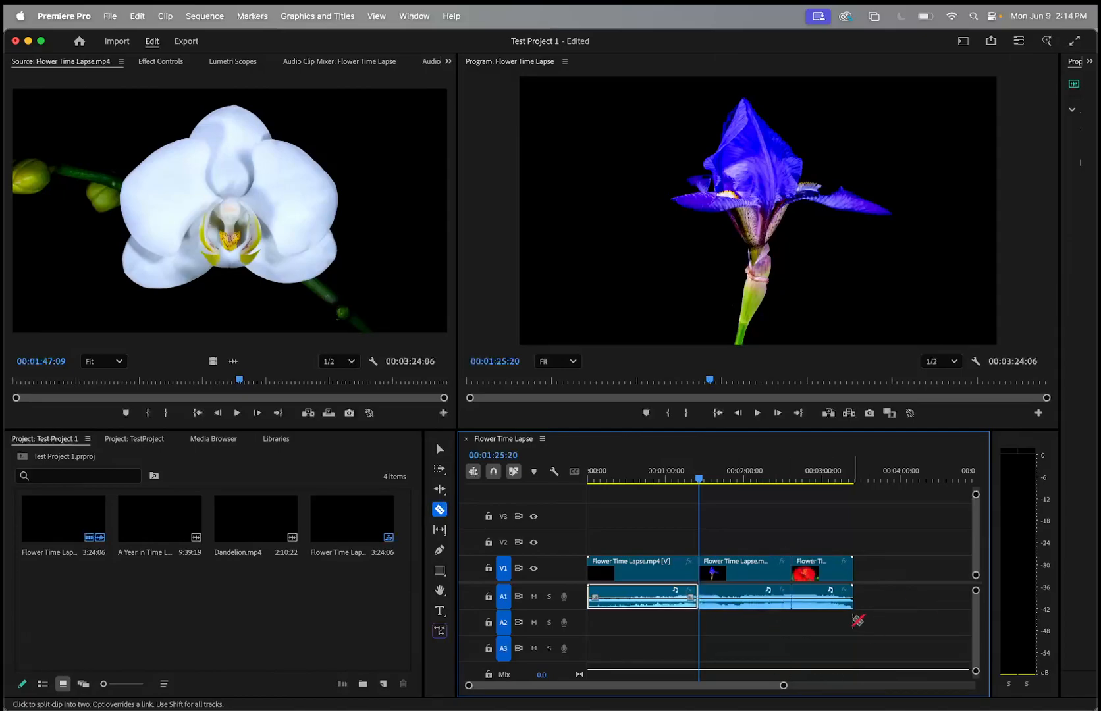
Step: Move the last and the middle clip segments later on the timeline, leaving gaps between all three pieces
{"action": "left_click", "coordinate": [439, 448]}
{"action": "left_click", "coordinate": [842, 579]}
{"action": "left_click_drag", "start_coordinate": [842, 579], "coordinate": [891, 578]}
{"action": "left_click_drag", "start_coordinate": [748, 571], "coordinate": [777, 572]}
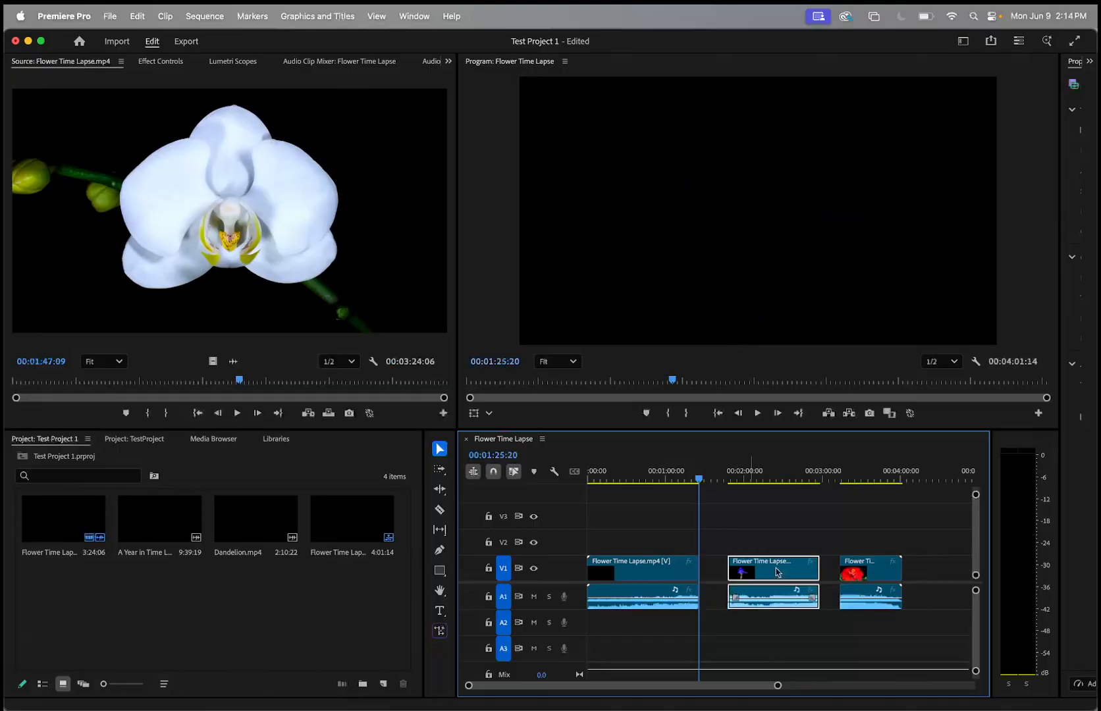
Step: Undo the segment moves and both razor cuts on the Flower Time Lapse.mp4 clip
{"action": "key", "text": "super+z"}
{"action": "key", "text": "super+z"}
{"action": "key", "text": "super+z"}
{"action": "key", "text": "super+z"}
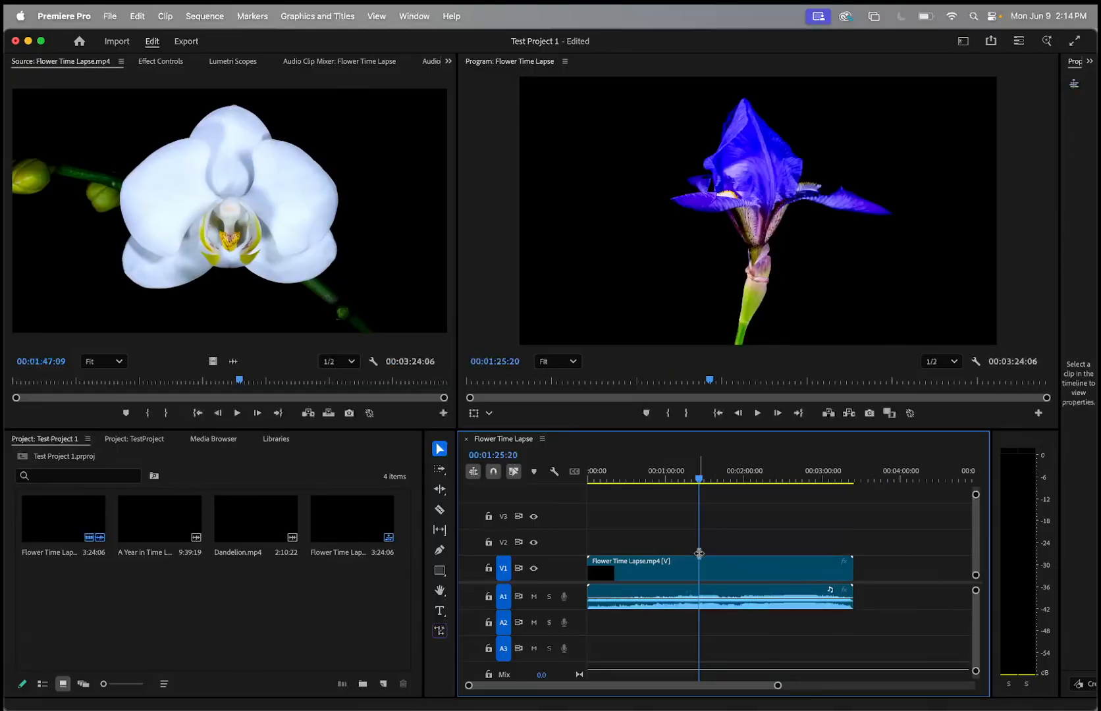
Step: Scrub the sequence to 00:00:16:23 and shift the linked video and audio clip to start at 00:00:01:23
{"action": "left_click_drag", "start_coordinate": [698, 553], "coordinate": [608, 512]}
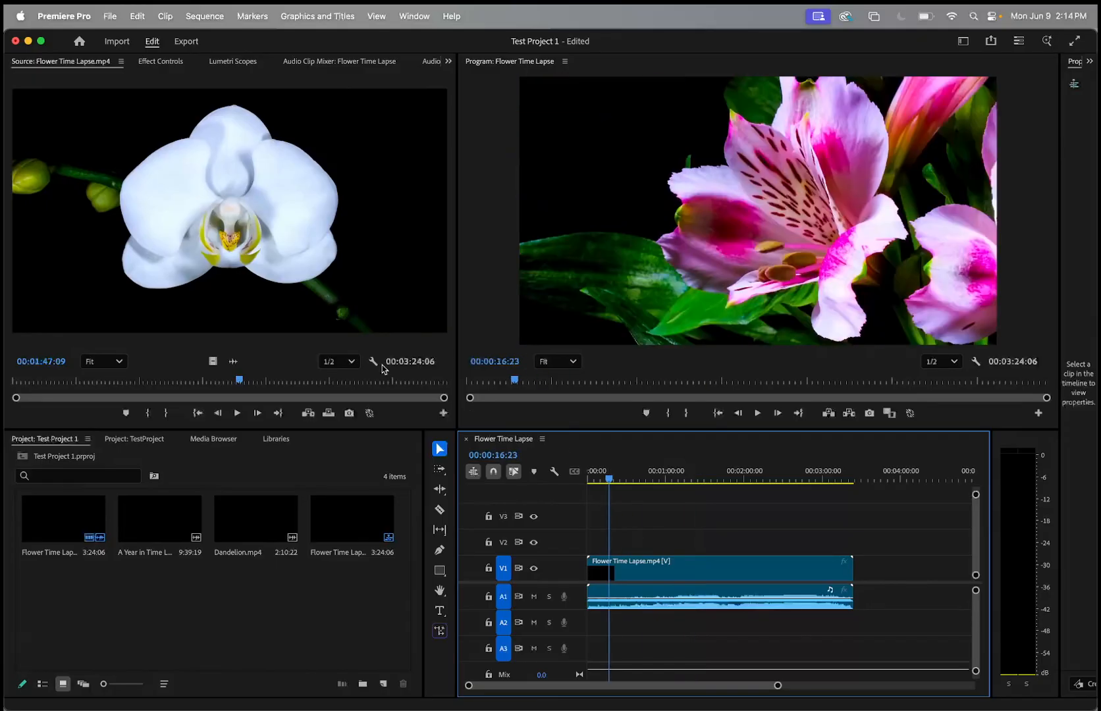
{"action": "mouse_move", "coordinate": [854, 581]}
{"action": "left_mouse_down"}
{"action": "mouse_move", "coordinate": [863, 587]}
{"action": "mouse_move", "coordinate": [655, 585]}
{"action": "mouse_move", "coordinate": [856, 572]}
{"action": "left_mouse_up"}
{"action": "left_click", "coordinate": [858, 572]}
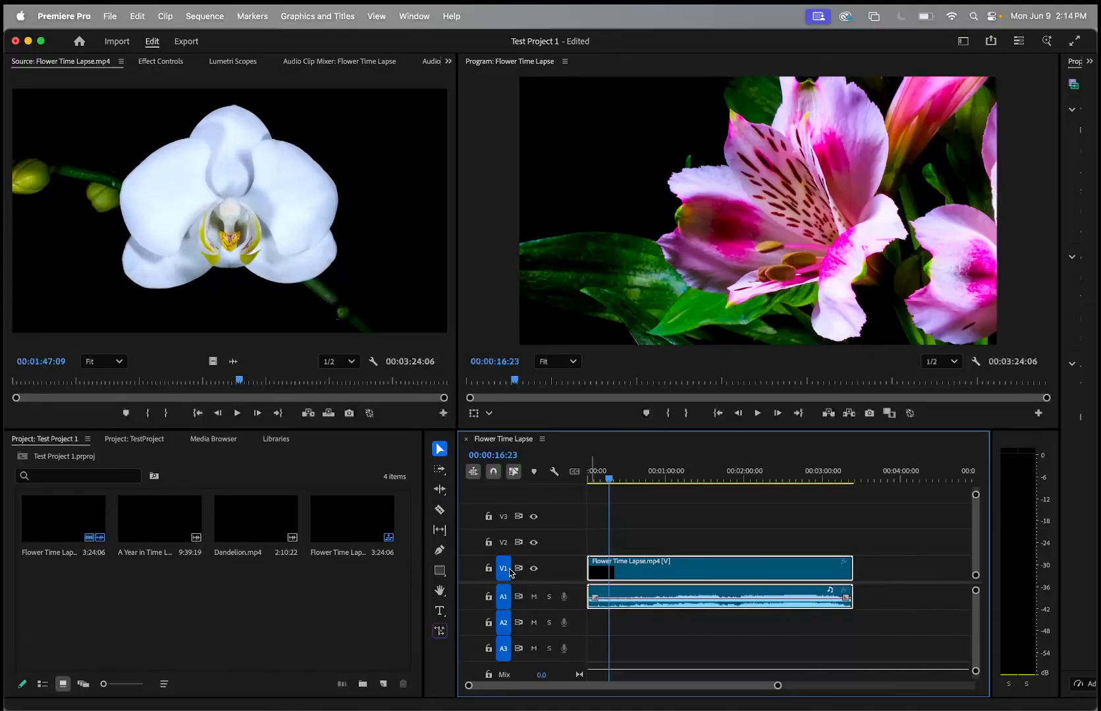
{"action": "left_click_drag", "start_coordinate": [695, 600], "coordinate": [664, 577]}
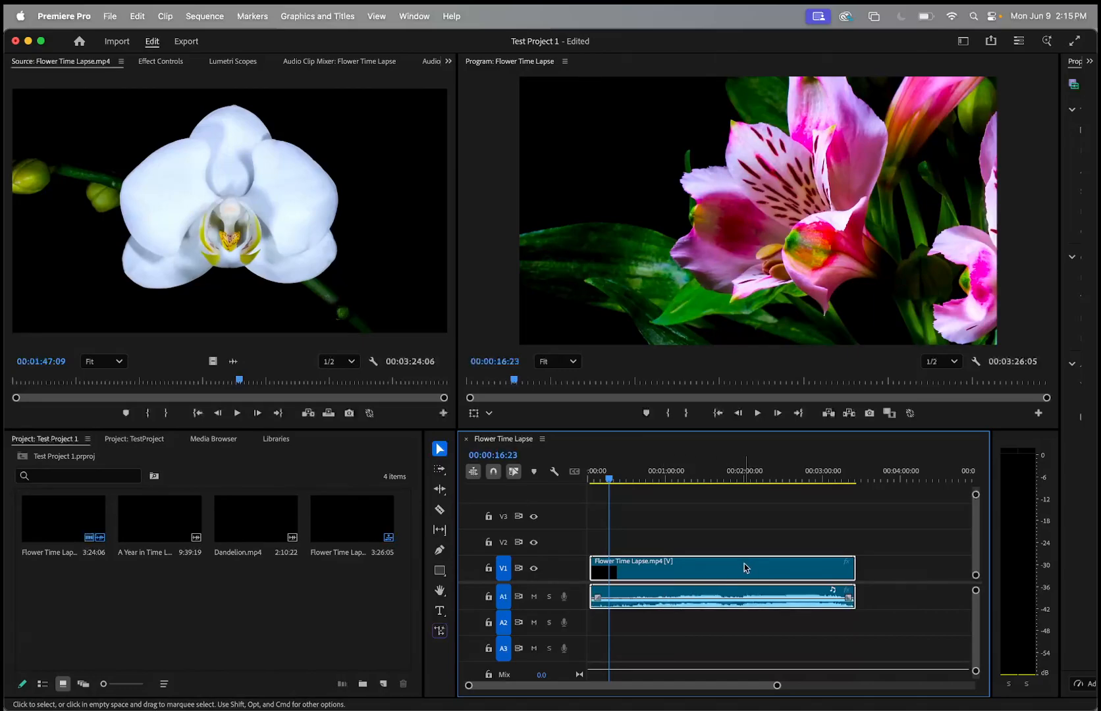
Step: Unlink the clip's video and audio, and select each part separately to test the separation
{"action": "right_click", "coordinate": [745, 569]}
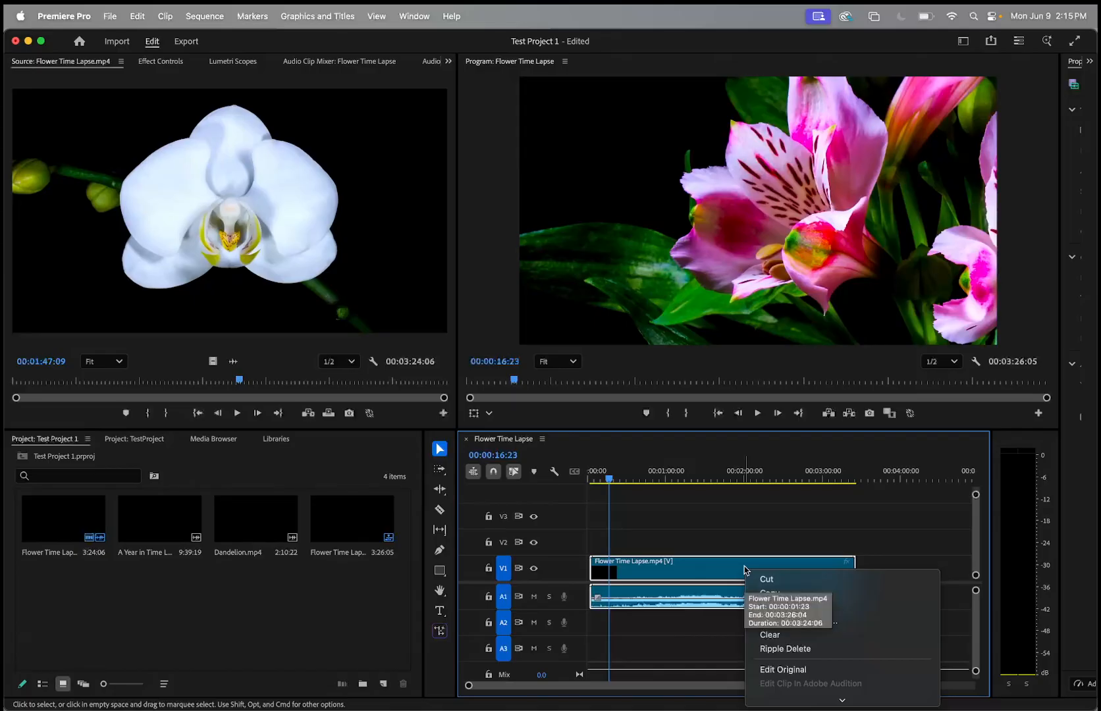
{"action": "mouse_move", "coordinate": [792, 708]}
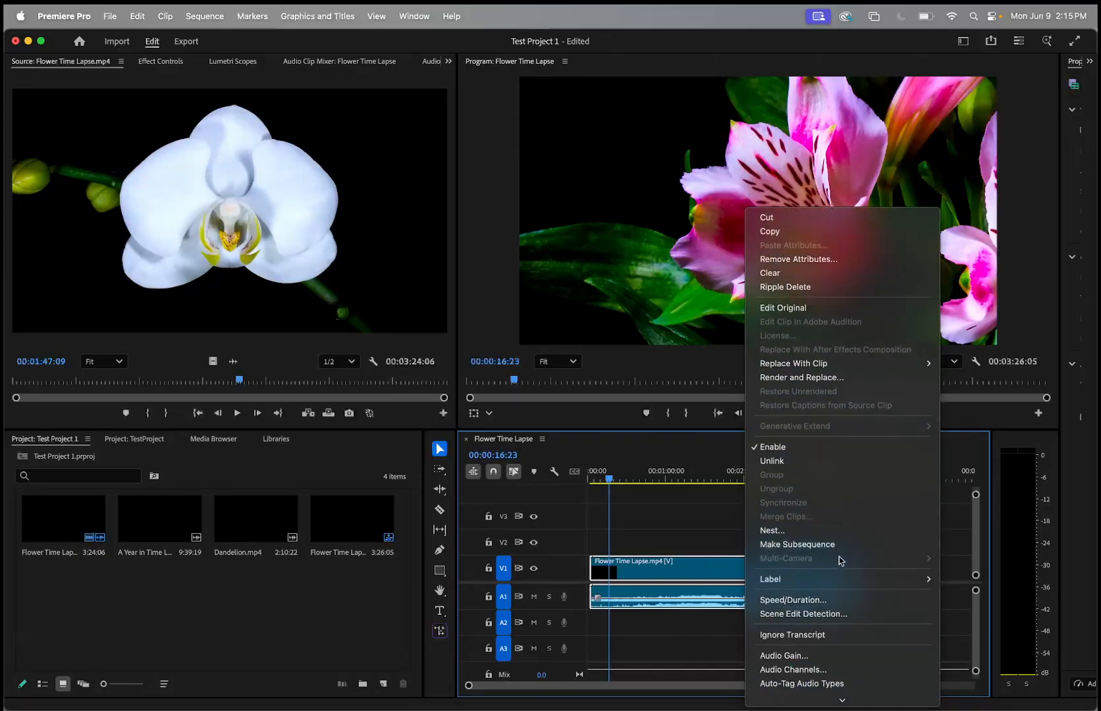
{"action": "left_click", "coordinate": [773, 461]}
{"action": "left_click", "coordinate": [710, 591]}
{"action": "left_click", "coordinate": [709, 572]}
{"action": "left_click", "coordinate": [707, 603]}
{"action": "left_click", "coordinate": [703, 574]}
{"action": "left_click", "coordinate": [699, 605]}
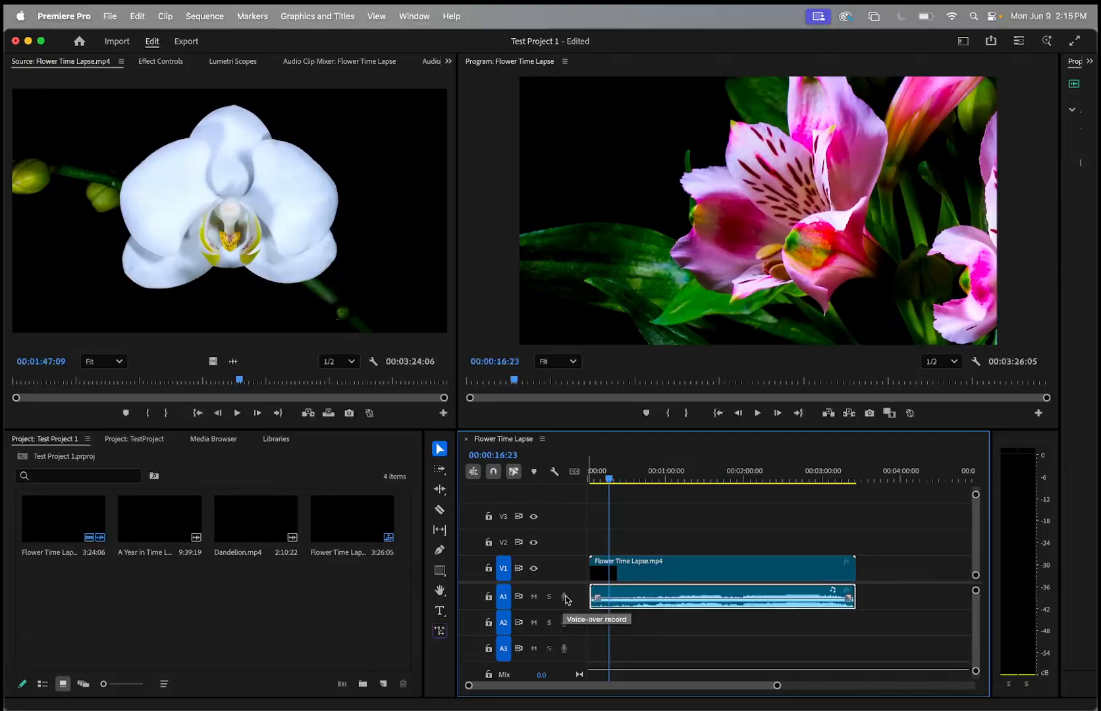
{"action": "left_click", "coordinate": [675, 625]}
Step: Scrub to 00:01:26:20 and delete the unlinked audio clip from track A1
{"action": "left_click_drag", "start_coordinate": [609, 478], "coordinate": [700, 478]}
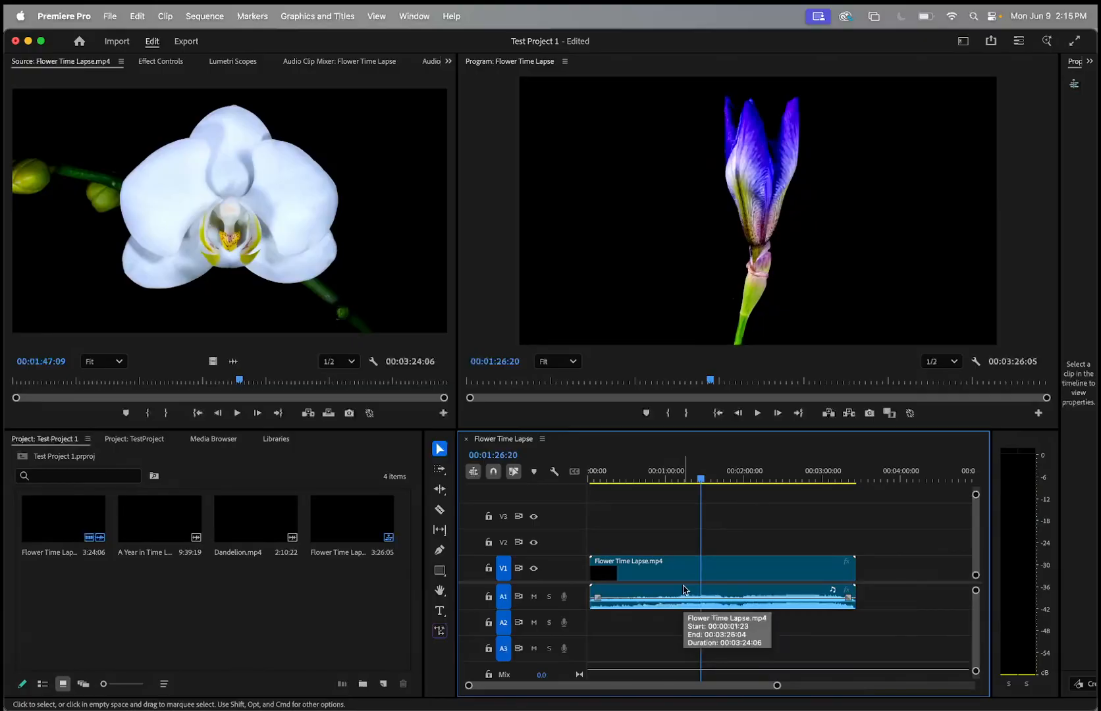
{"action": "left_click", "coordinate": [684, 590]}
{"action": "key", "text": "Delete"}
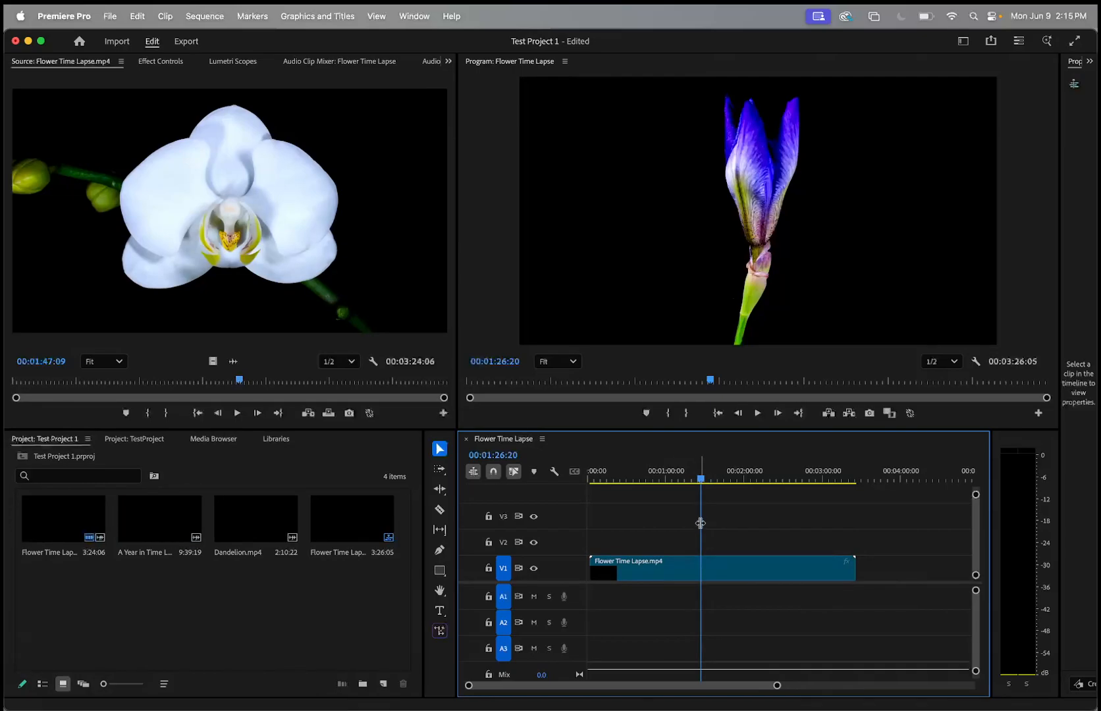
Step: Check the video clip's available commands and scrub the sequence to 00:01:45:06 and back to 00:01:21:12
{"action": "right_click", "coordinate": [699, 565]}
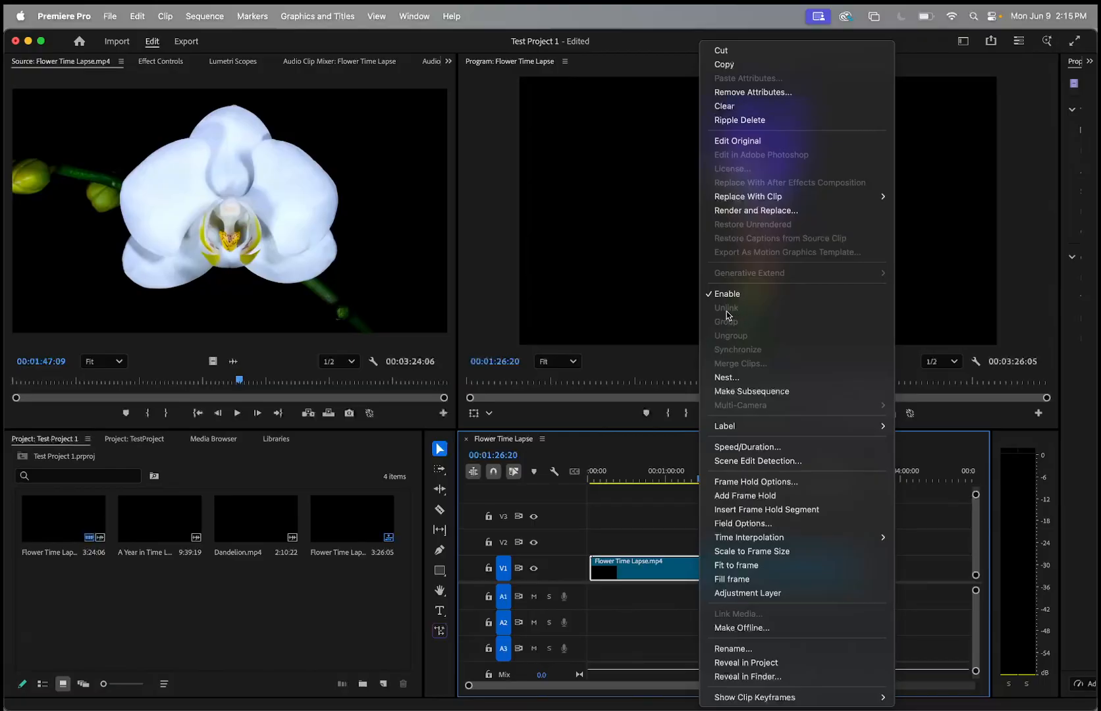
{"action": "left_click", "coordinate": [639, 564]}
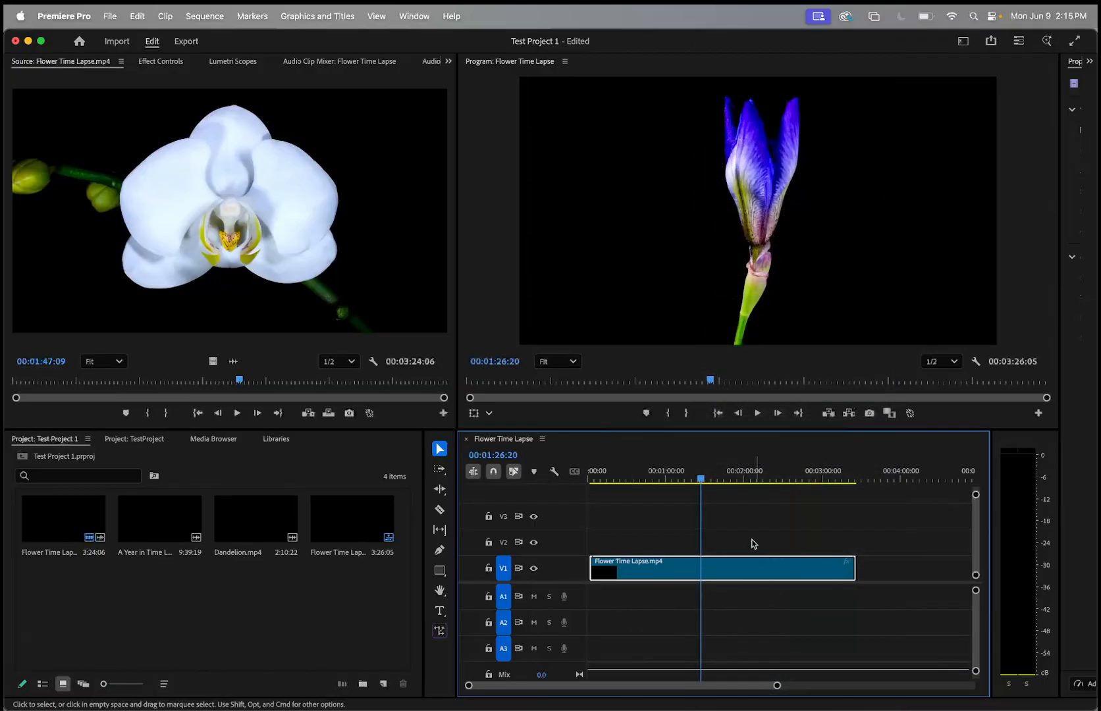
{"action": "left_click_drag", "start_coordinate": [701, 481], "coordinate": [724, 492]}
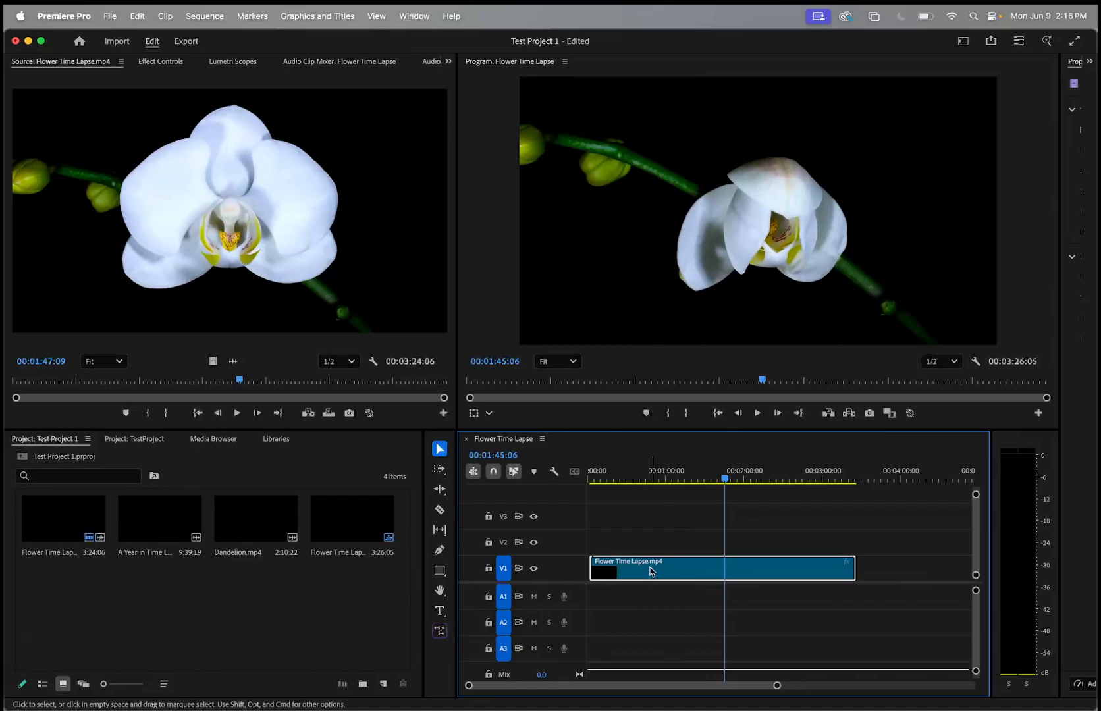
{"action": "left_click_drag", "start_coordinate": [727, 479], "coordinate": [694, 478]}
{"action": "mouse_move", "coordinate": [854, 567]}
{"action": "left_mouse_down"}
{"action": "mouse_move", "coordinate": [745, 577]}
{"action": "mouse_move", "coordinate": [853, 567]}
{"action": "left_mouse_up"}
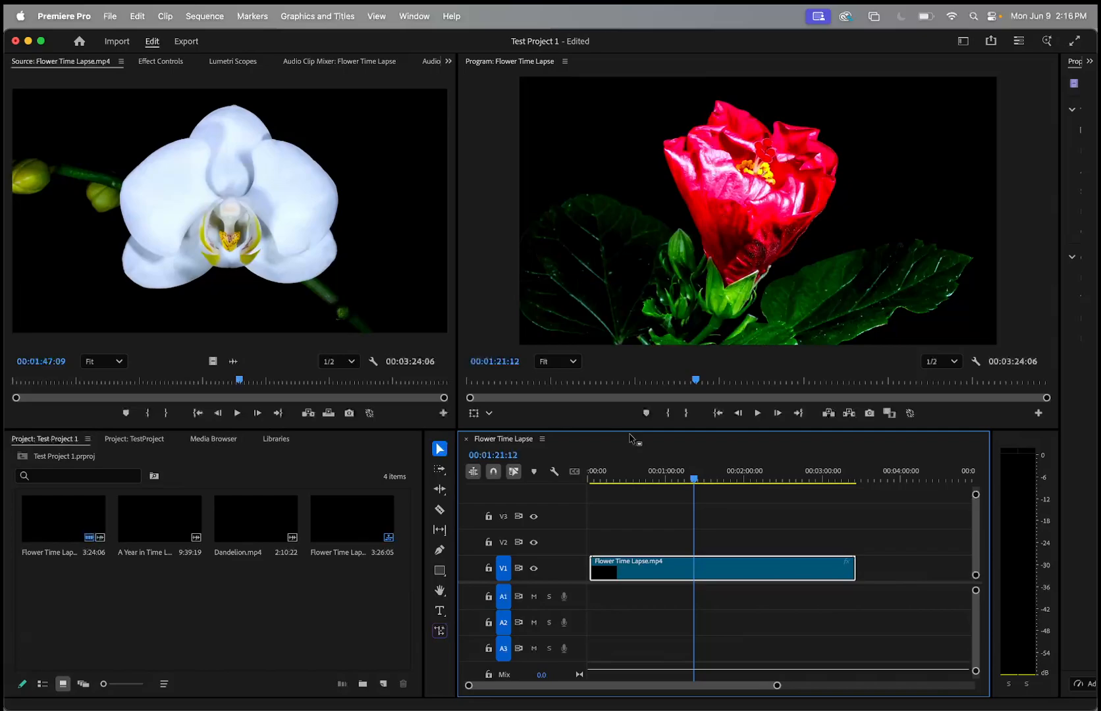
Step: Open the V1 Flower Time Lapse clip in the Source monitor and scrub it to 00:00:51:00, where the pink peony begins opening
{"action": "left_click", "coordinate": [349, 82]}
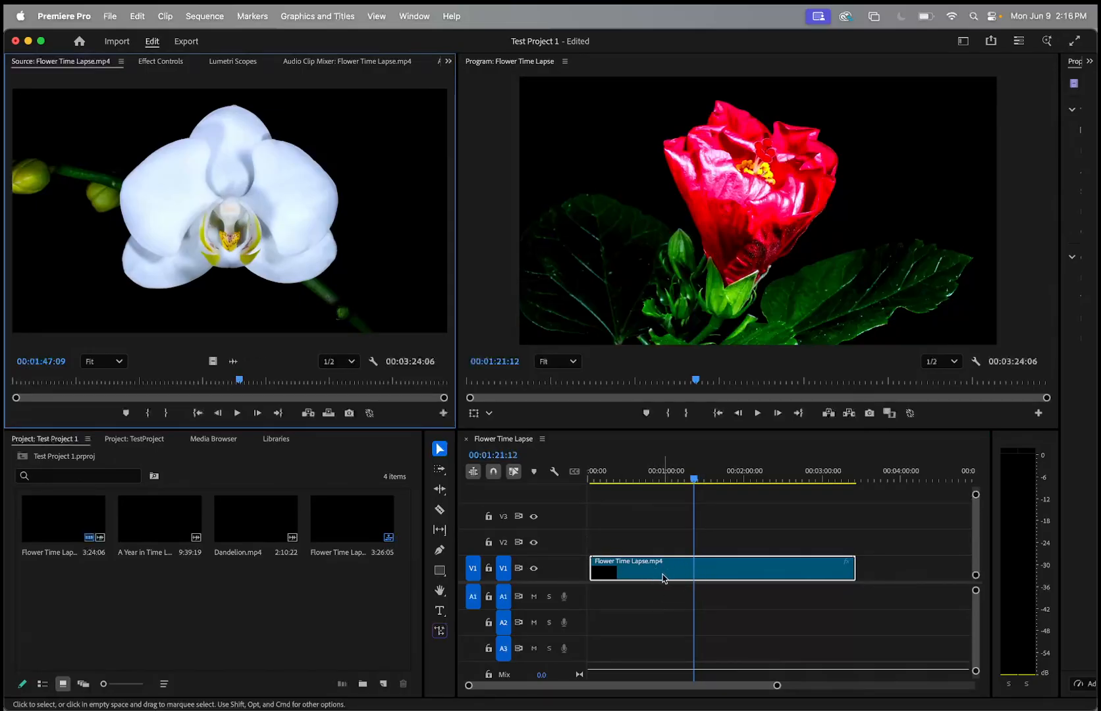
{"action": "double_click", "coordinate": [678, 565]}
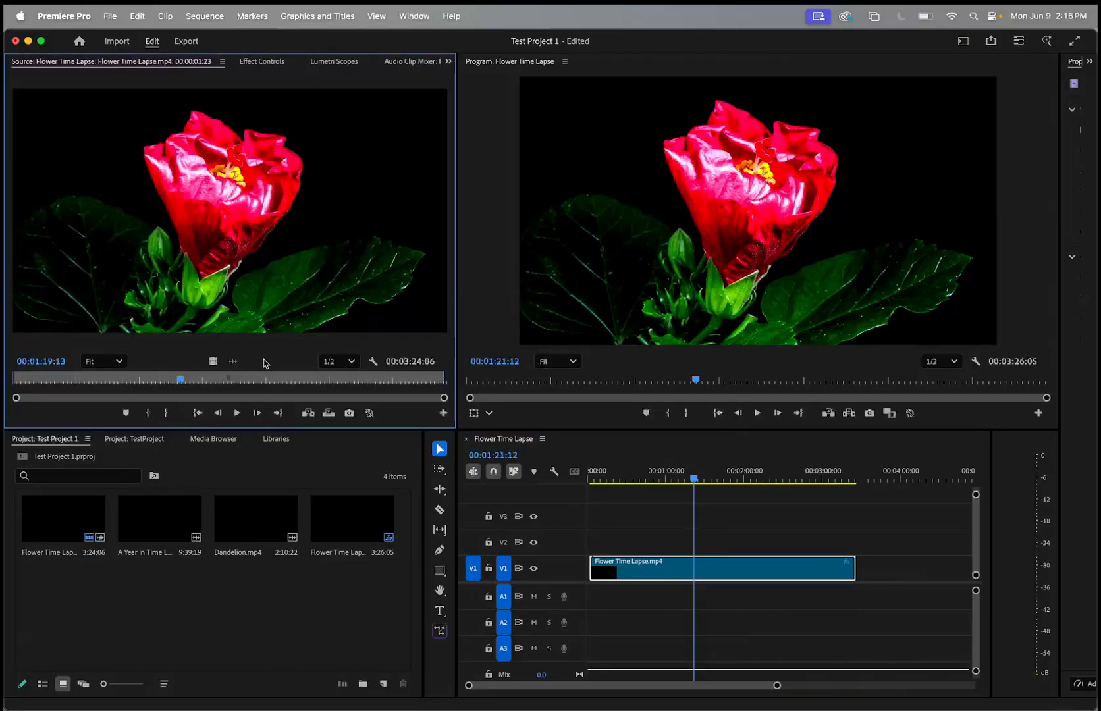
{"action": "left_click_drag", "start_coordinate": [177, 380], "coordinate": [134, 378]}
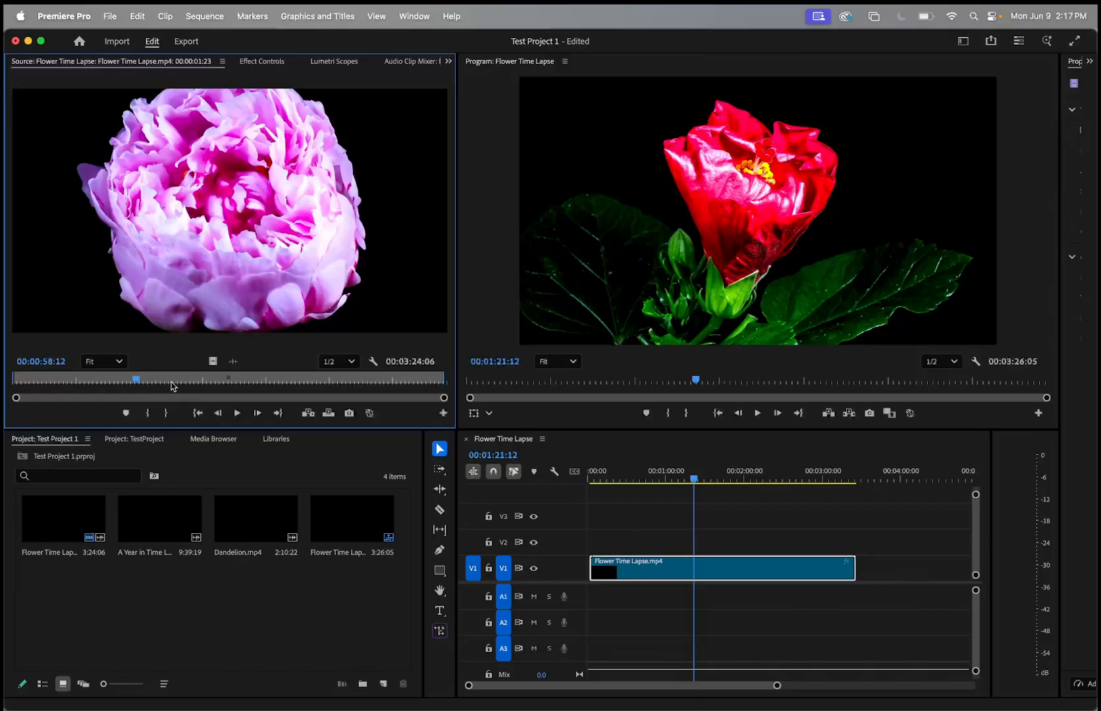
{"action": "left_click_drag", "start_coordinate": [136, 380], "coordinate": [121, 378]}
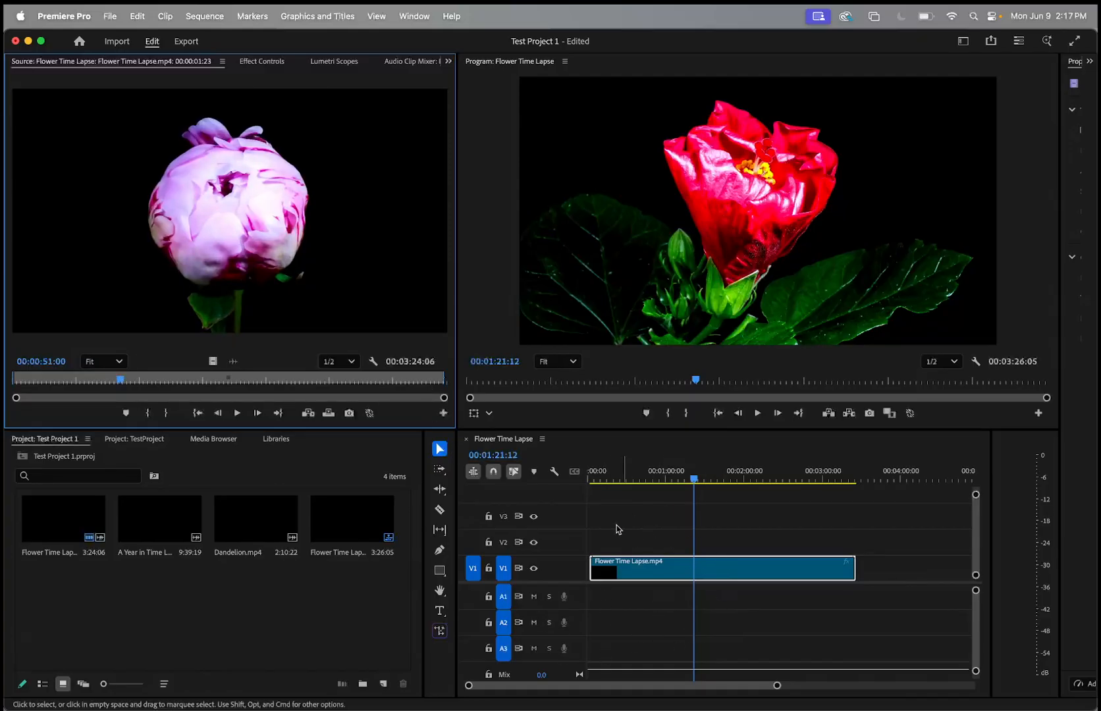
Step: Add source clip markers around the peony's bloom at 00:00:50:17 and 00:00:59:01
{"action": "mouse_move", "coordinate": [444, 398]}
{"action": "left_mouse_down"}
{"action": "mouse_move", "coordinate": [220, 397]}
{"action": "mouse_move", "coordinate": [218, 381]}
{"action": "mouse_move", "coordinate": [122, 380]}
{"action": "mouse_move", "coordinate": [134, 382]}
{"action": "left_mouse_up"}
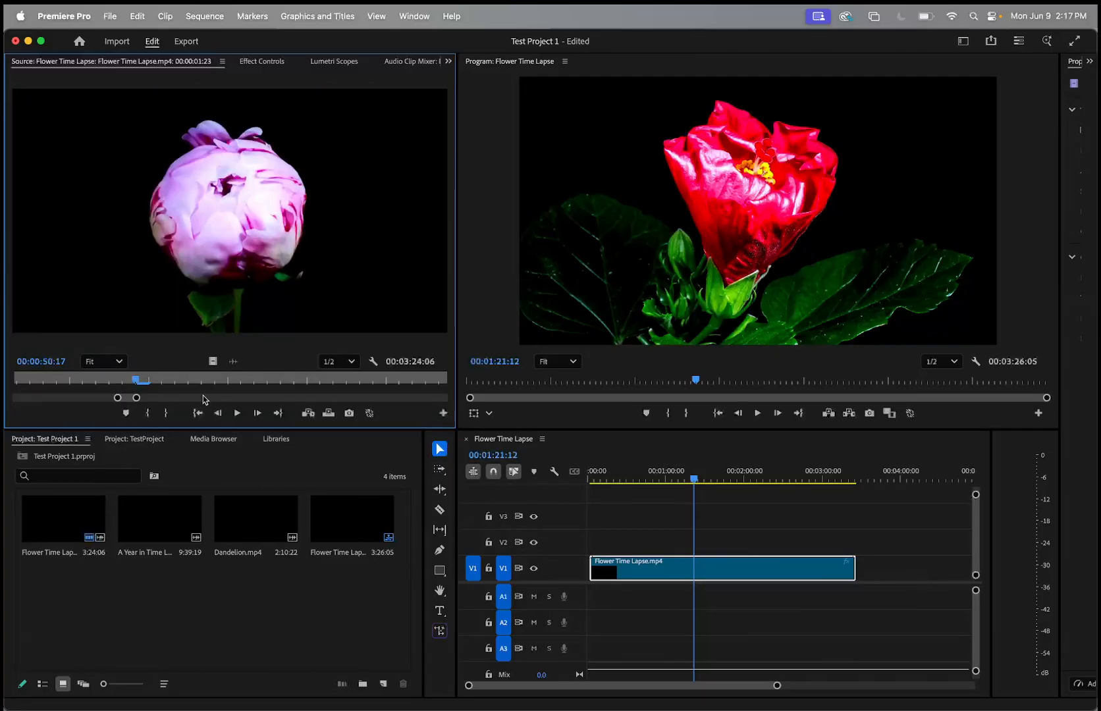
{"action": "left_click", "coordinate": [126, 414]}
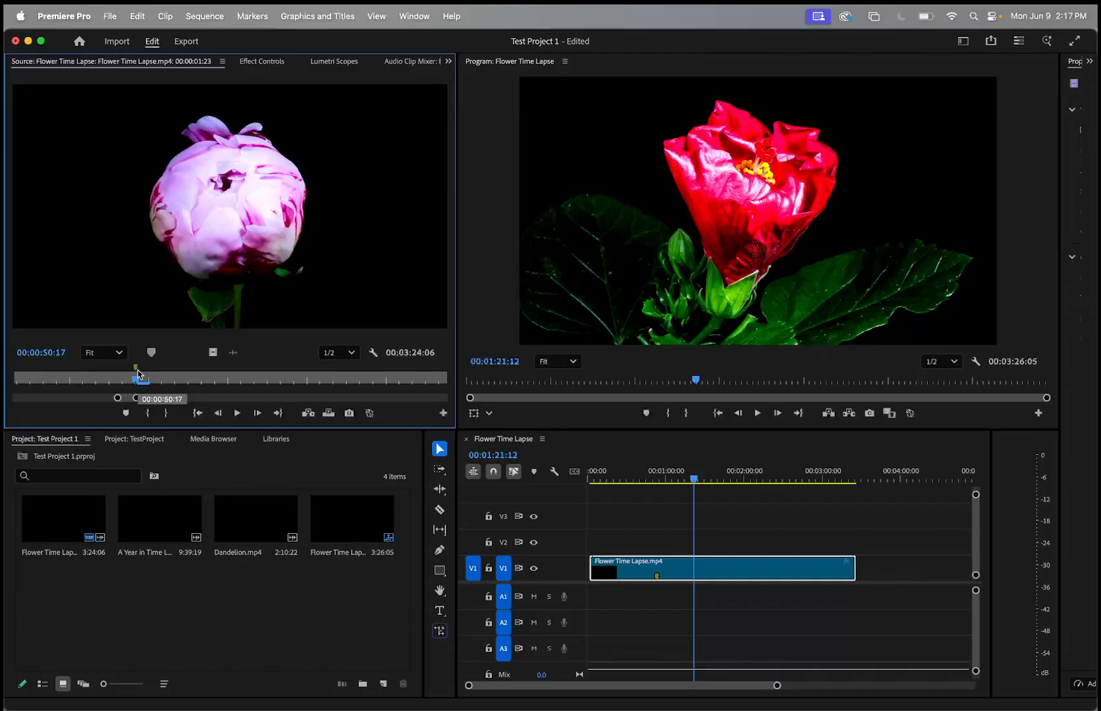
{"action": "left_click_drag", "start_coordinate": [137, 386], "coordinate": [181, 381]}
{"action": "left_click", "coordinate": [125, 413]}
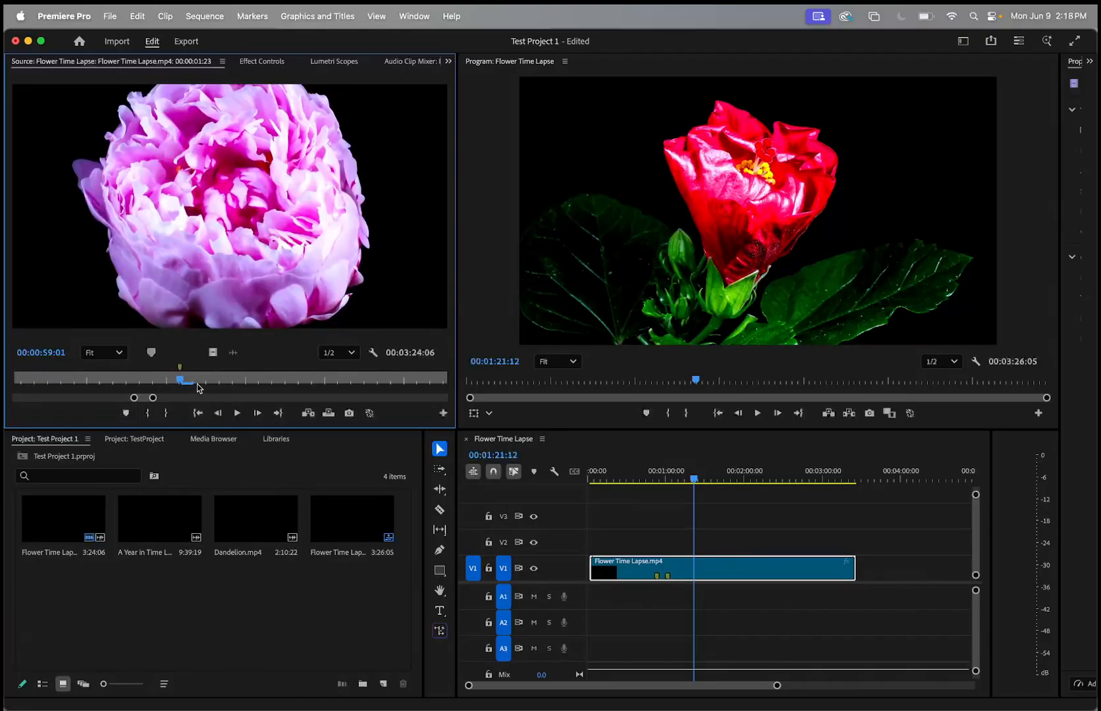
Step: Scrub the source clip to the closed blue iris bud and add a marker at 00:01:24:02
{"action": "scroll", "coordinate": [194, 376], "scroll_direction": "down", "scroll_amount": 5}
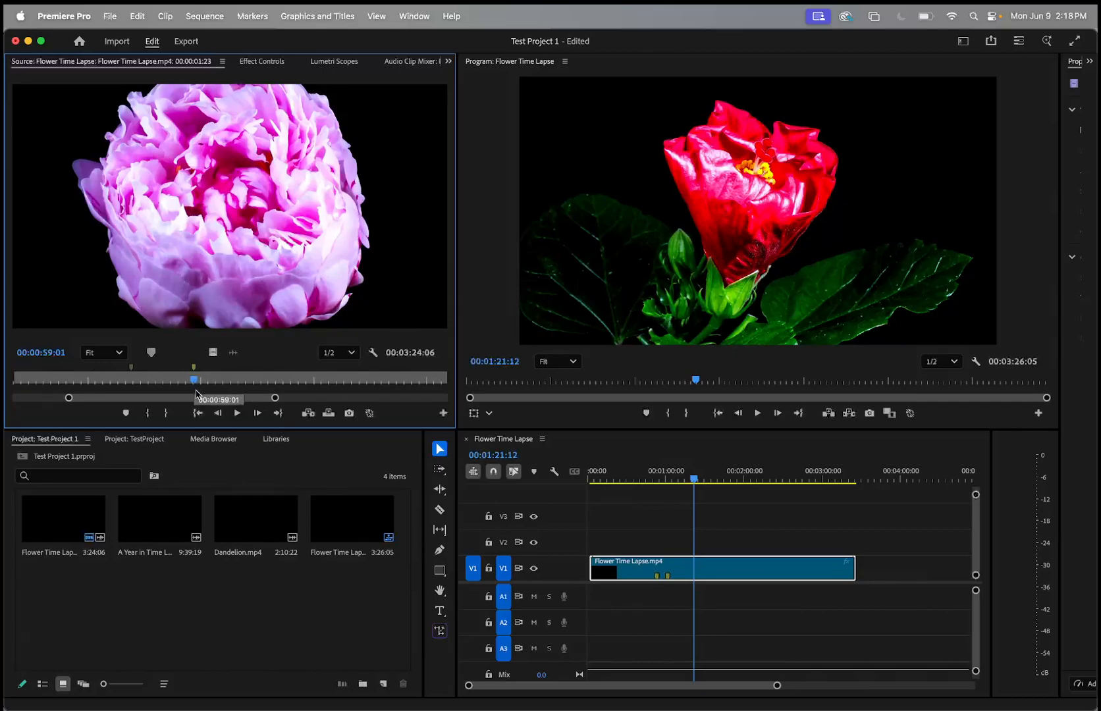
{"action": "scroll", "coordinate": [213, 388], "scroll_direction": "down", "scroll_amount": 3}
{"action": "scroll", "coordinate": [214, 388], "scroll_direction": "up", "scroll_amount": 5}
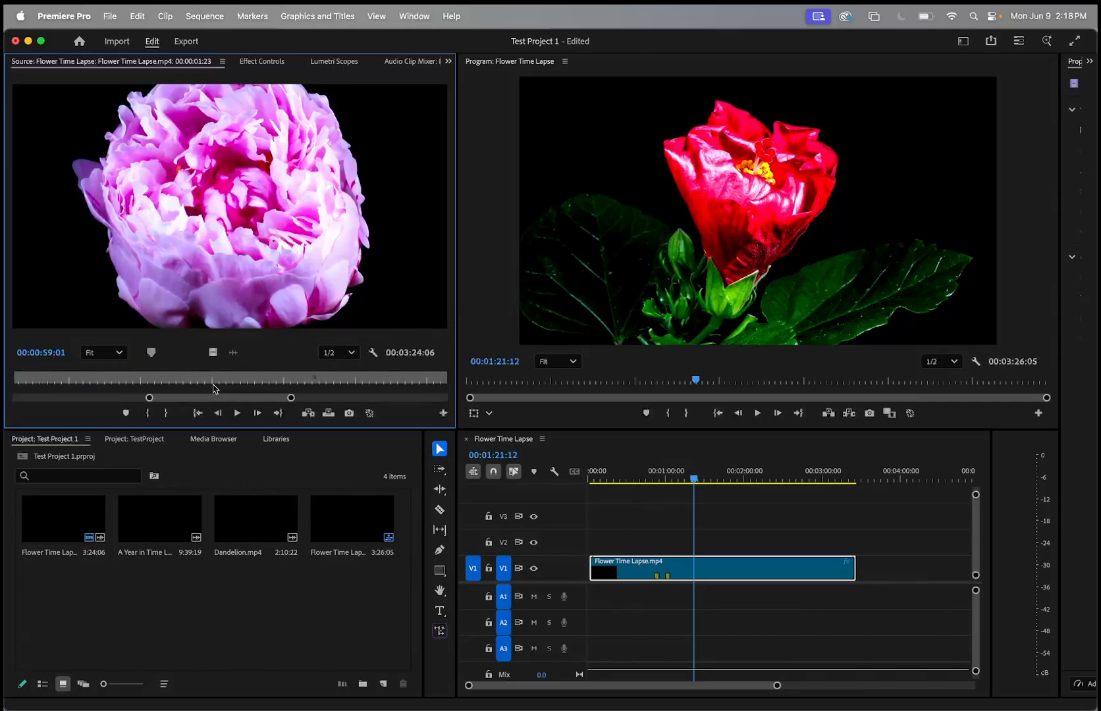
{"action": "left_click_drag", "start_coordinate": [289, 399], "coordinate": [479, 401]}
{"action": "left_click_drag", "start_coordinate": [153, 379], "coordinate": [213, 373]}
{"action": "left_click_drag", "start_coordinate": [415, 399], "coordinate": [222, 381]}
{"action": "left_click", "coordinate": [239, 378]}
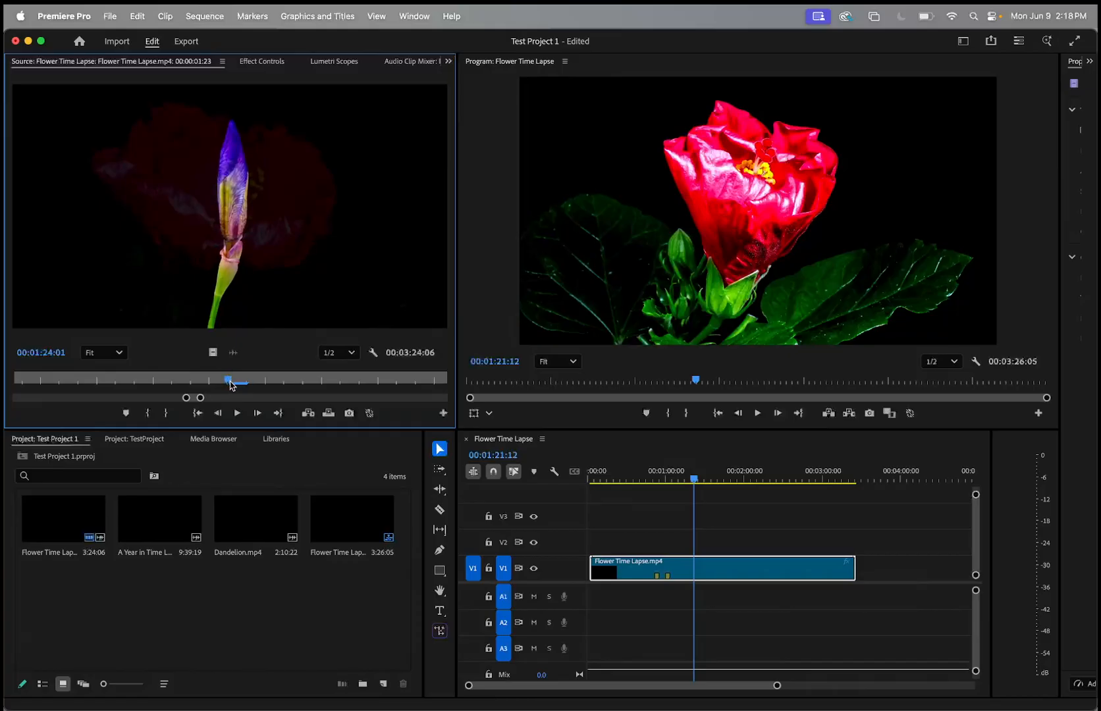
{"action": "left_click_drag", "start_coordinate": [224, 380], "coordinate": [252, 379]}
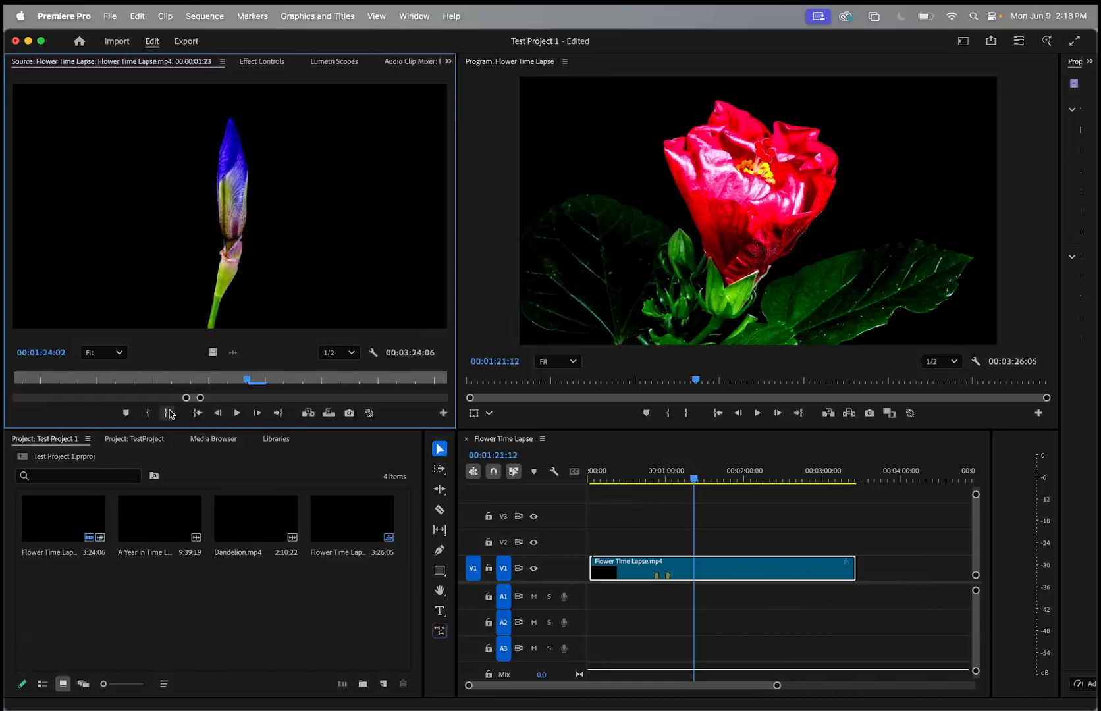
{"action": "left_click", "coordinate": [126, 412]}
Step: Add a source clip marker at 00:01:40:16, where the blue irises are fully open
{"action": "scroll", "coordinate": [254, 380], "scroll_direction": "down", "scroll_amount": 5}
{"action": "left_click_drag", "start_coordinate": [254, 381], "coordinate": [121, 389]}
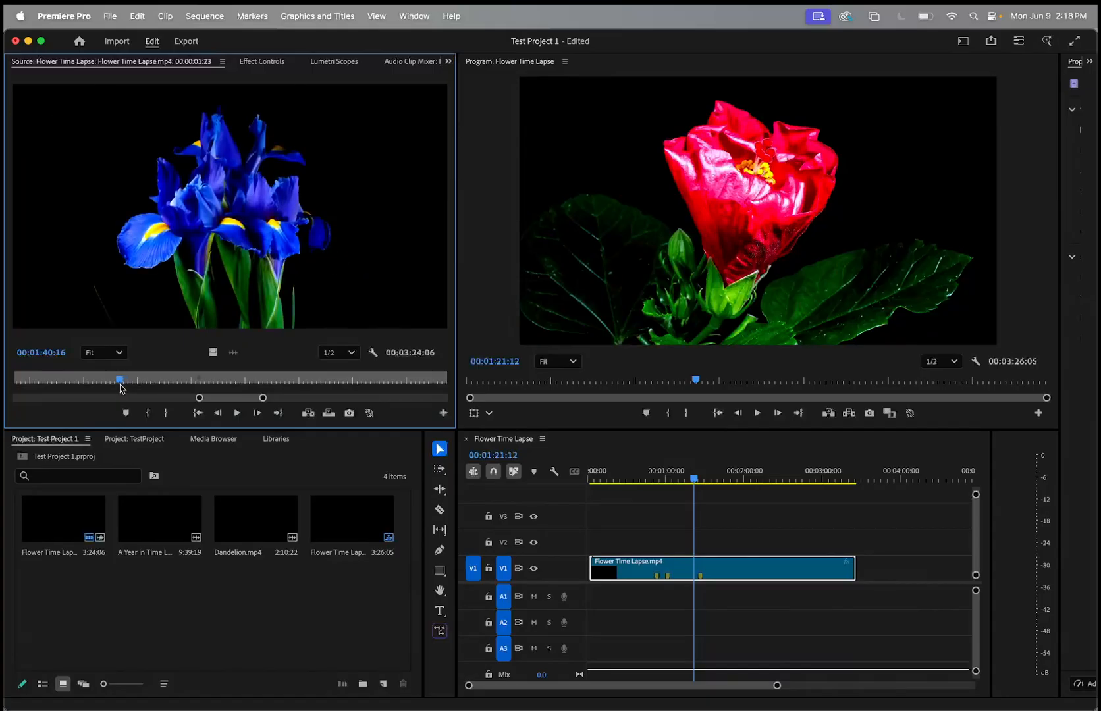
{"action": "key", "text": "m"}
Step: Scrub past the white orchid to the closed dandelion head and add a source clip marker at 00:02:14:03
{"action": "left_click_drag", "start_coordinate": [122, 382], "coordinate": [218, 375]}
{"action": "scroll", "coordinate": [258, 395], "scroll_direction": "down", "scroll_amount": 3}
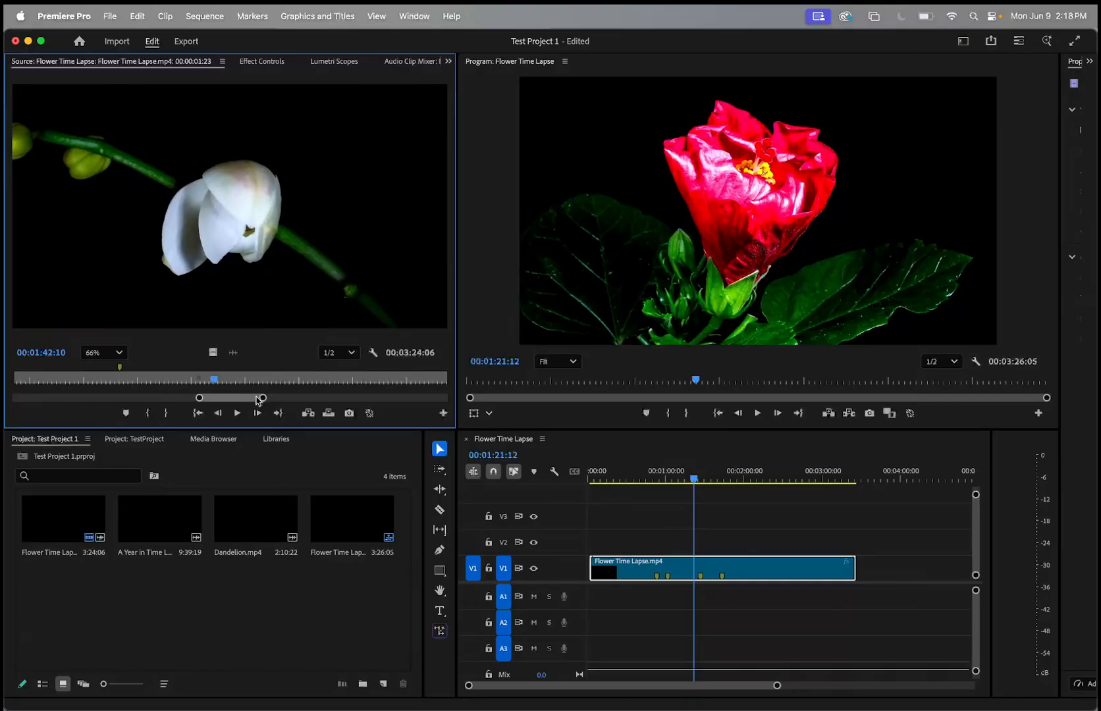
{"action": "scroll", "coordinate": [255, 392], "scroll_direction": "up", "scroll_amount": 4}
{"action": "scroll", "coordinate": [257, 401], "scroll_direction": "up", "scroll_amount": 3}
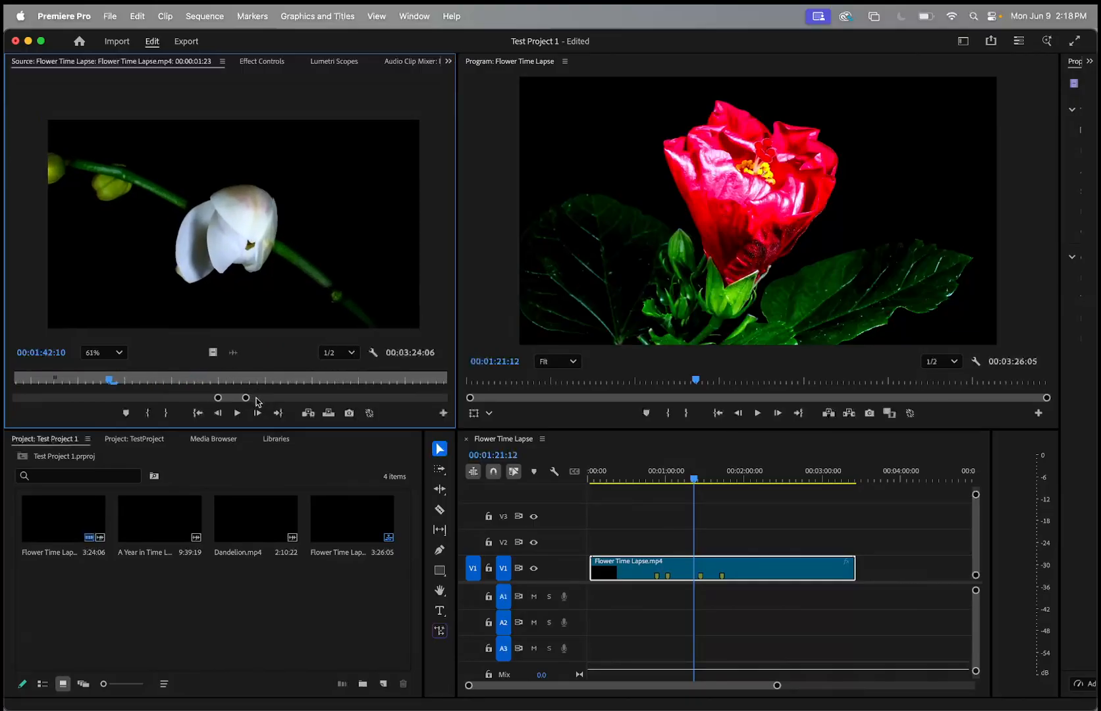
{"action": "left_click_drag", "start_coordinate": [247, 398], "coordinate": [465, 391]}
{"action": "left_click_drag", "start_coordinate": [228, 372], "coordinate": [297, 374]}
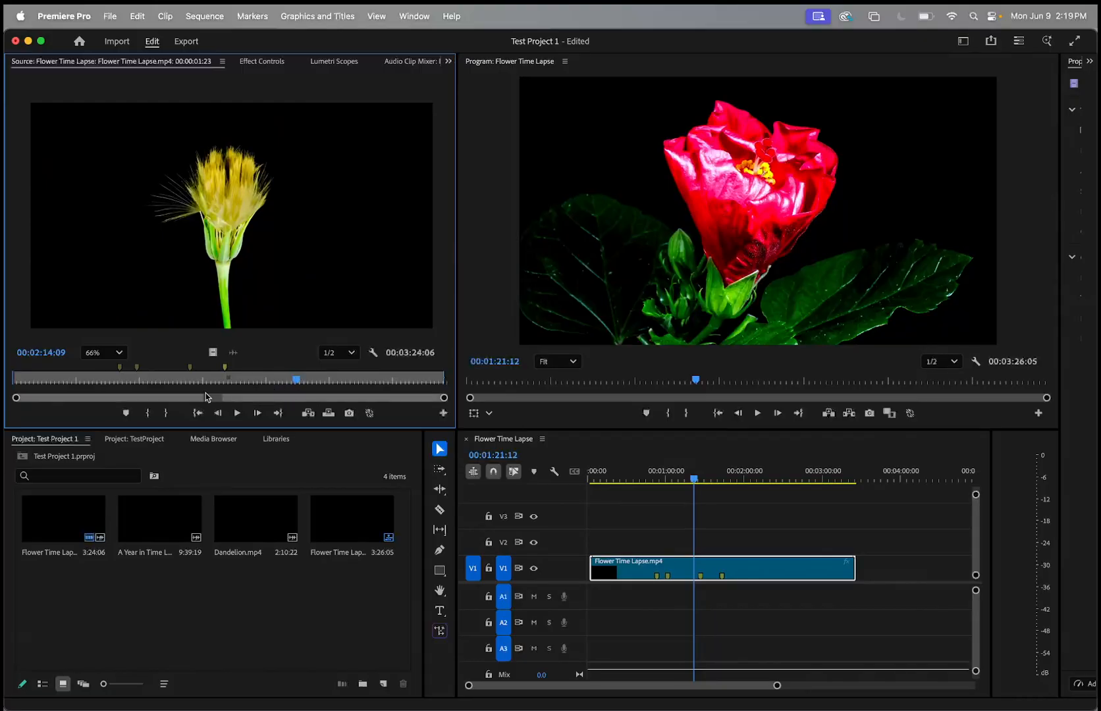
{"action": "left_click_drag", "start_coordinate": [442, 399], "coordinate": [356, 400]}
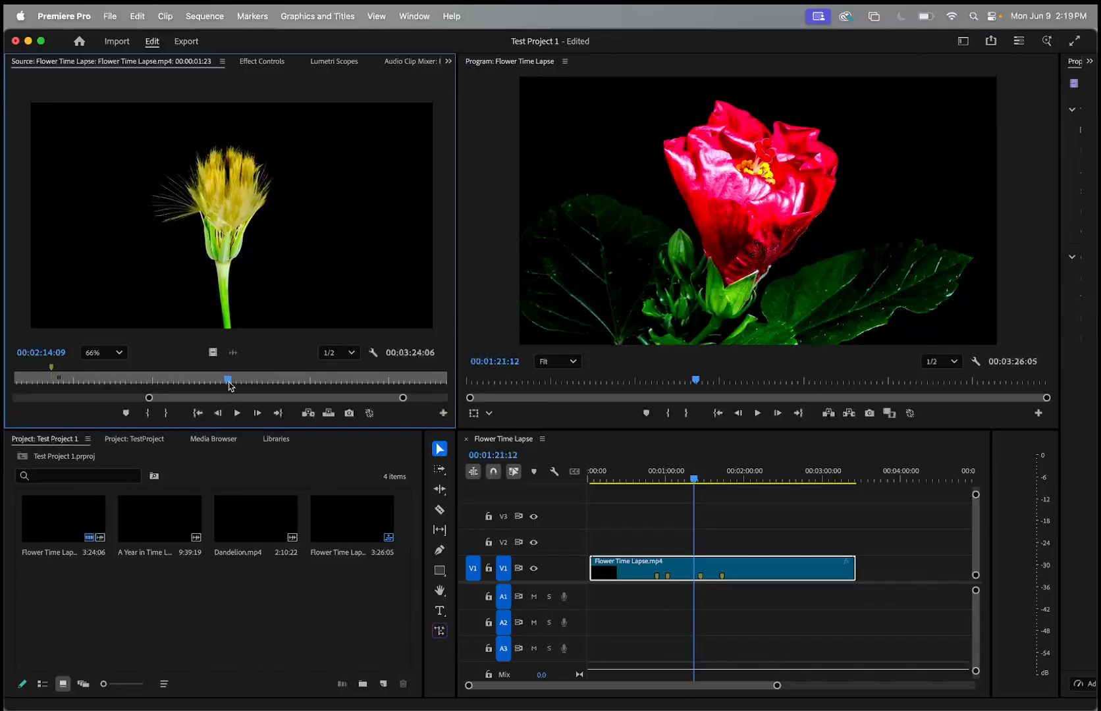
{"action": "left_click_drag", "start_coordinate": [406, 396], "coordinate": [305, 397]}
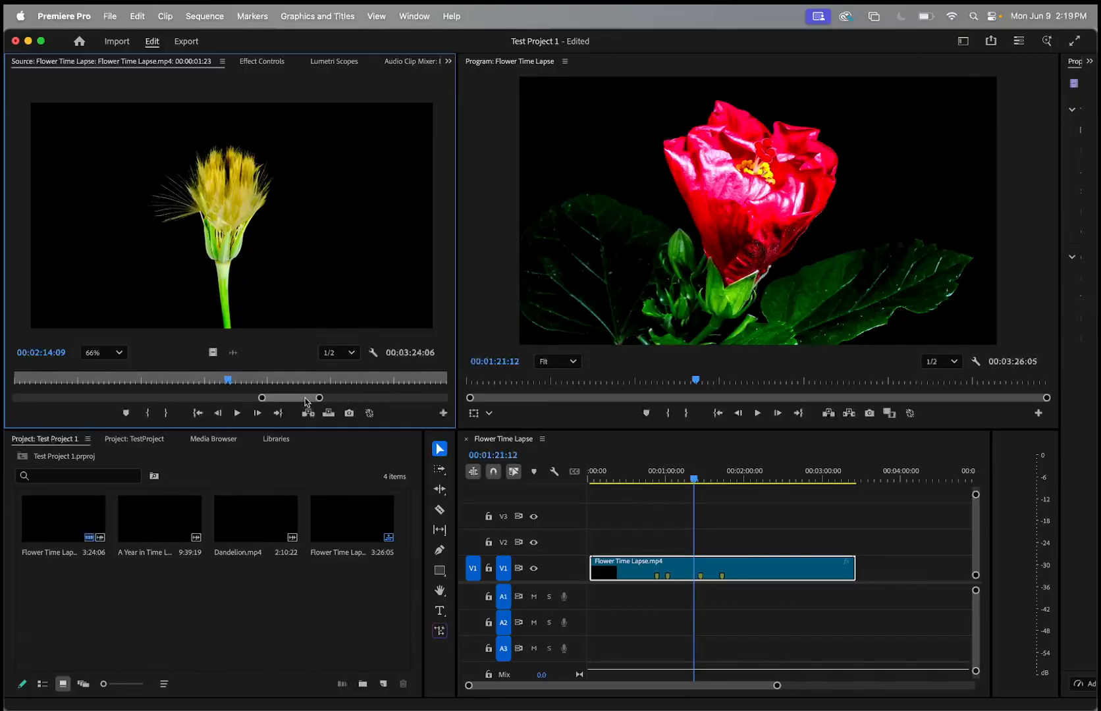
{"action": "left_click_drag", "start_coordinate": [229, 385], "coordinate": [214, 387]}
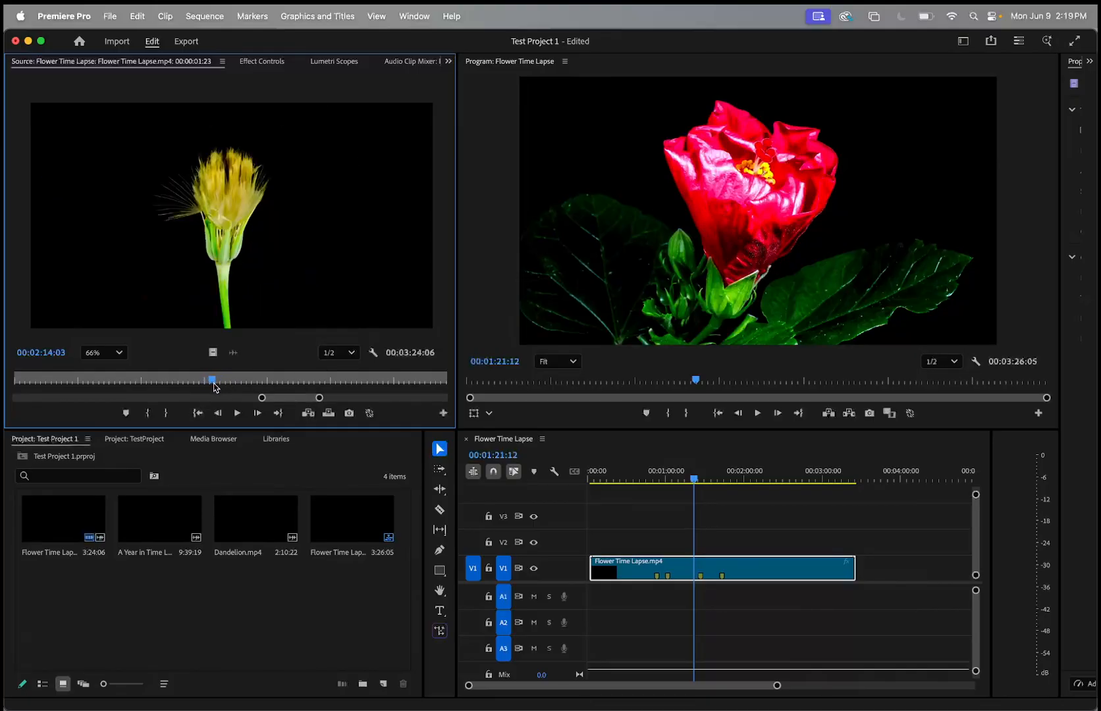
{"action": "left_click_drag", "start_coordinate": [321, 401], "coordinate": [299, 402]}
{"action": "mouse_move", "coordinate": [225, 382]}
{"action": "left_mouse_down"}
{"action": "mouse_move", "coordinate": [215, 384]}
{"action": "mouse_move", "coordinate": [225, 383]}
{"action": "left_mouse_up"}
{"action": "key", "text": "m"}
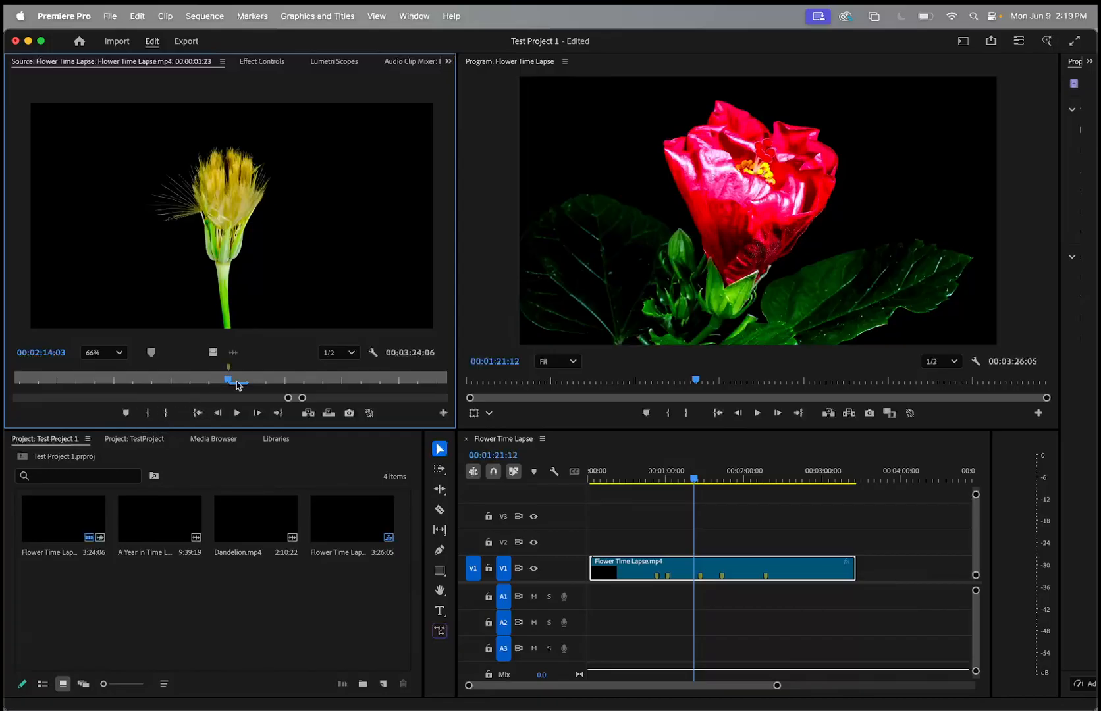
Step: Add a source clip marker at 00:02:22:11 on the fully opened dandelion and show the clip's whole range
{"action": "left_click_drag", "start_coordinate": [229, 381], "coordinate": [42, 379]}
{"action": "key", "text": "m"}
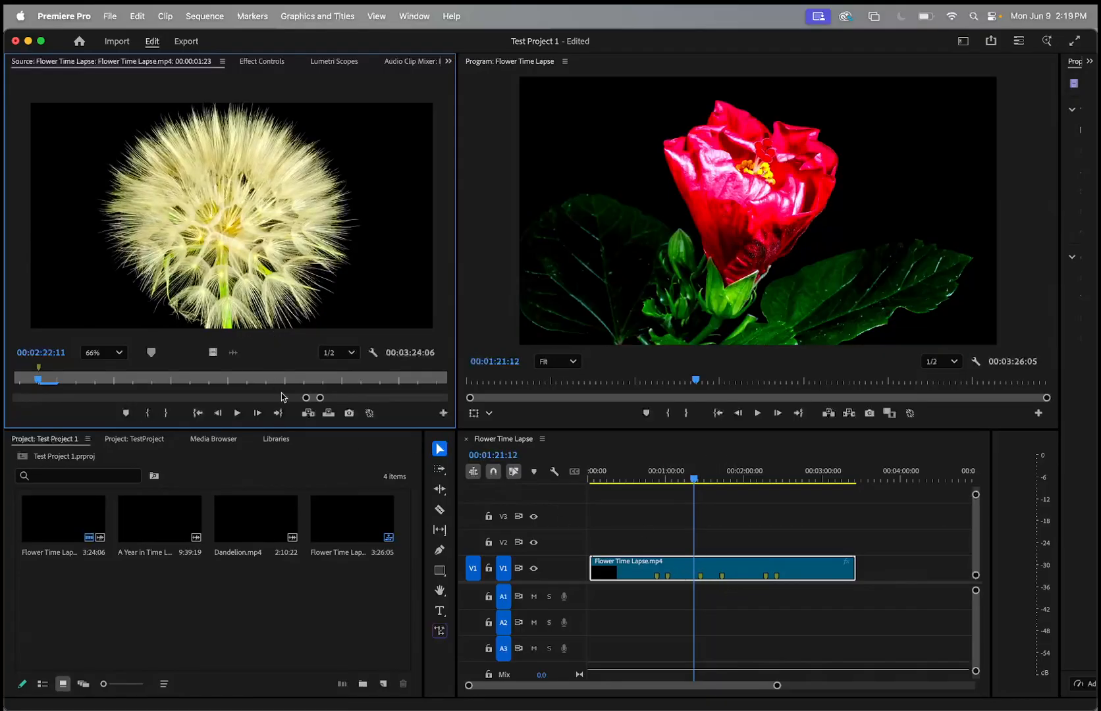
{"action": "scroll", "coordinate": [265, 401], "scroll_direction": "down", "scroll_amount": 3}
{"action": "scroll", "coordinate": [265, 402], "scroll_direction": "up", "scroll_amount": 2}
{"action": "left_click_drag", "start_coordinate": [306, 399], "coordinate": [4, 401]}
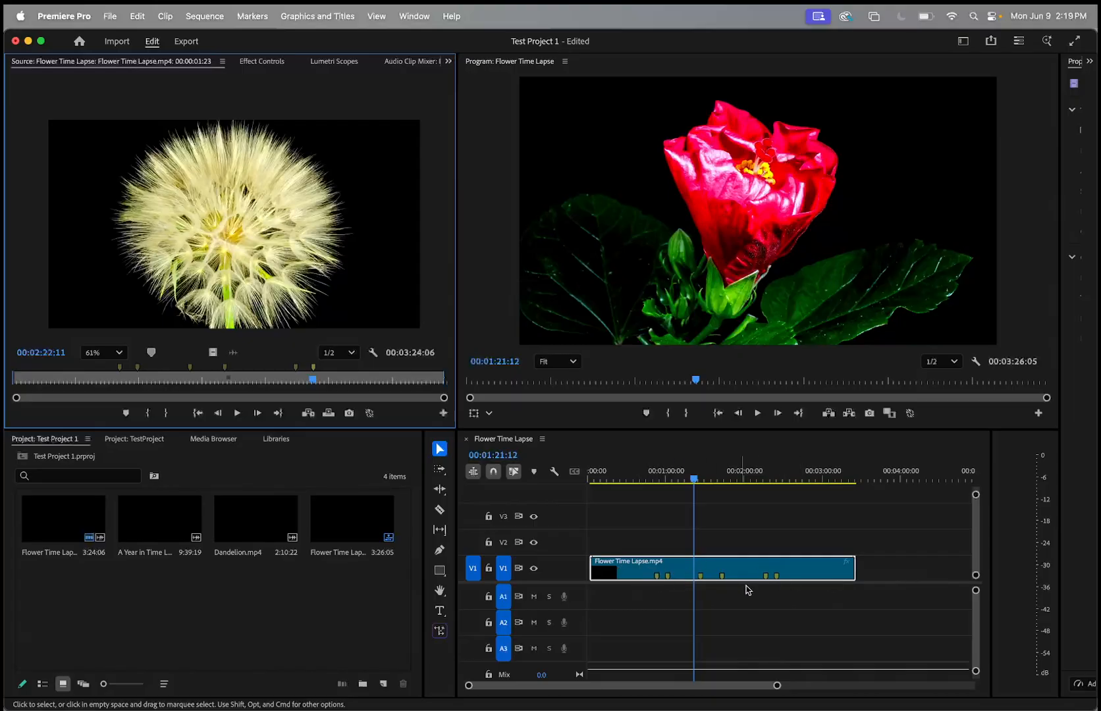
Step: Scrub the sequence to 00:02:19:05, between the last two clip markers
{"action": "left_click_drag", "start_coordinate": [694, 478], "coordinate": [767, 515]}
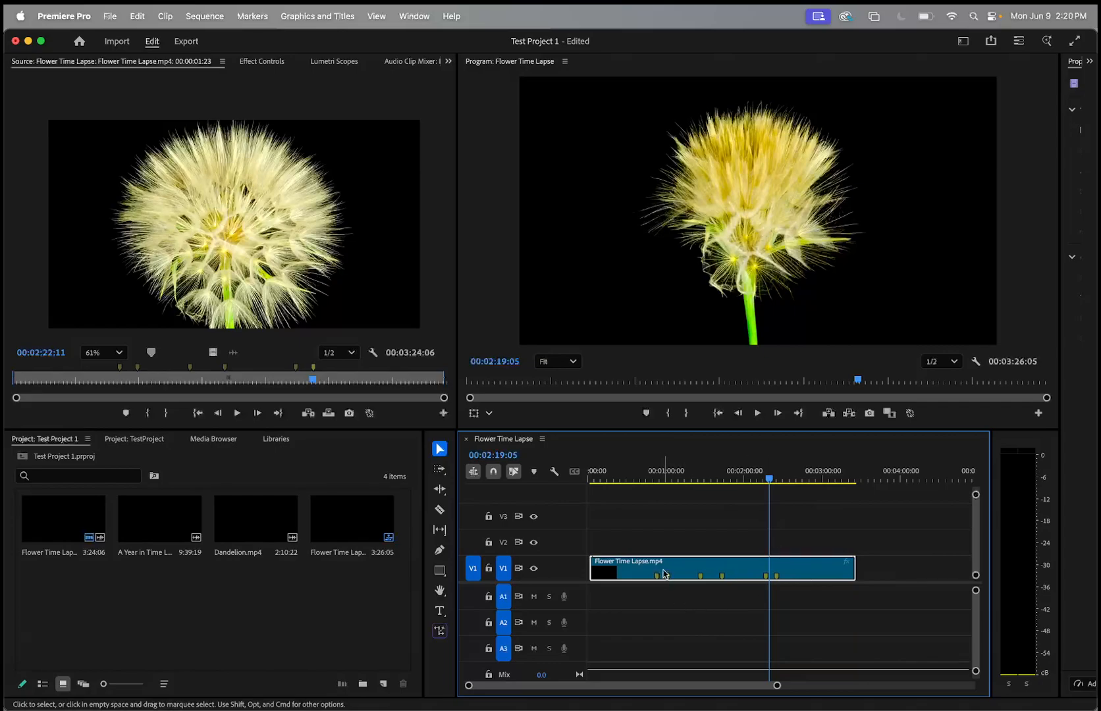
{"action": "scroll", "coordinate": [663, 573], "scroll_direction": "up", "scroll_amount": 3}
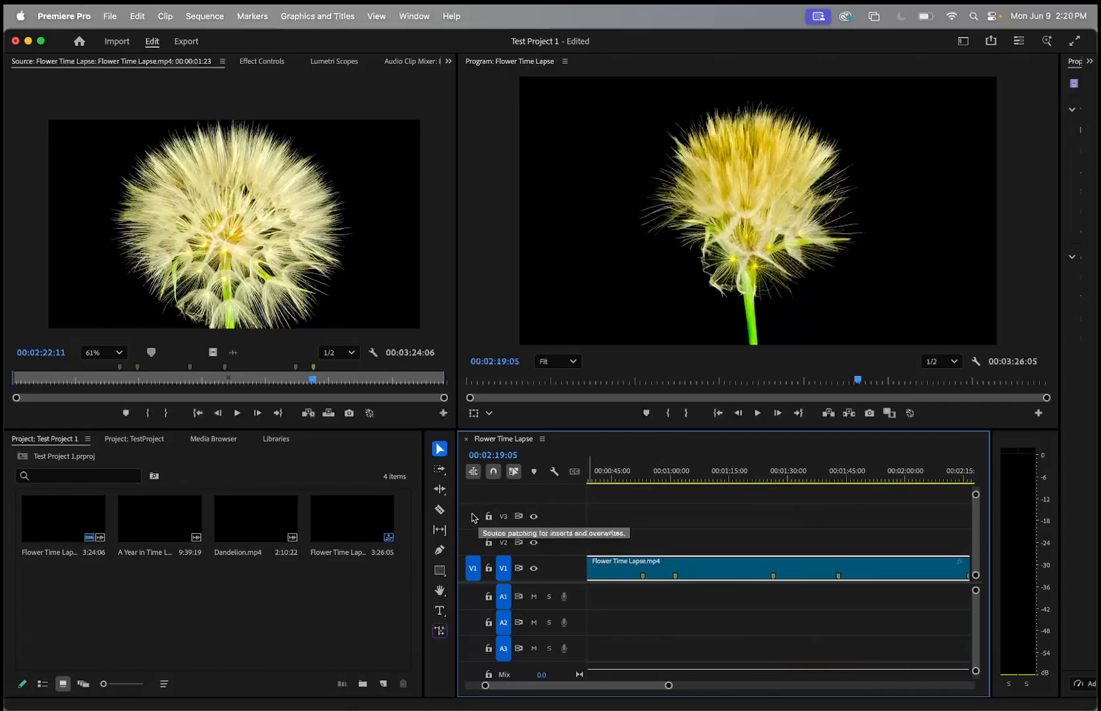
{"action": "scroll", "coordinate": [658, 583], "scroll_direction": "down", "scroll_amount": 5}
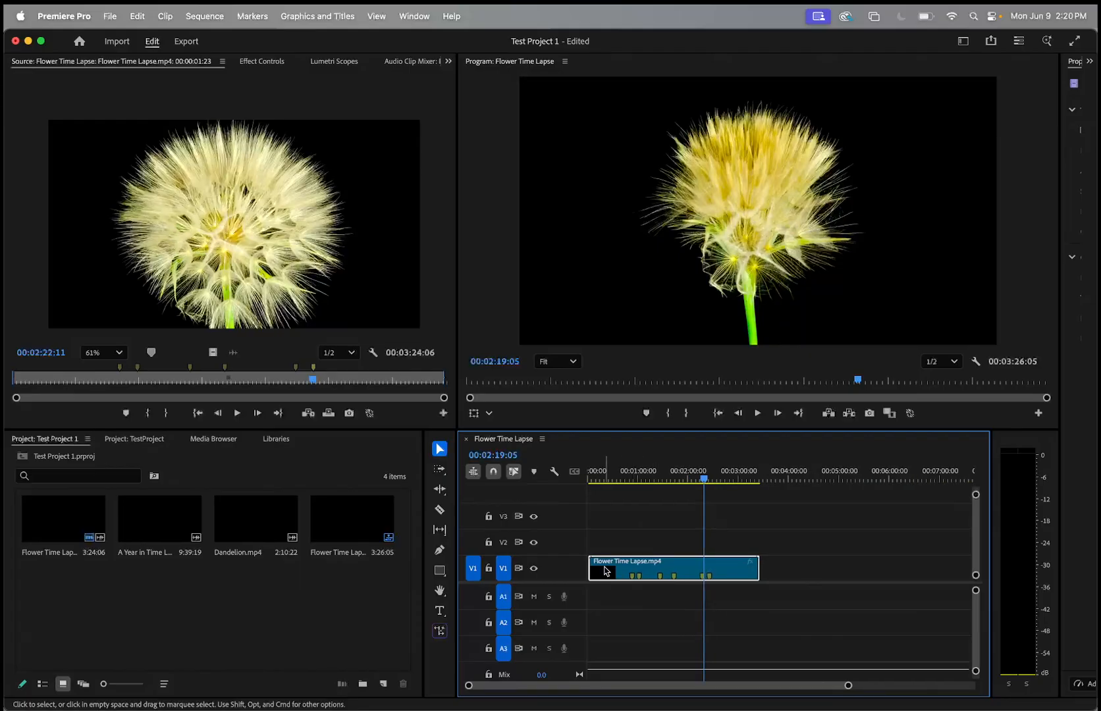
Step: Try trimming the V1 clip's start to the first marker, then undo the trim
{"action": "left_click_drag", "start_coordinate": [590, 564], "coordinate": [630, 558]}
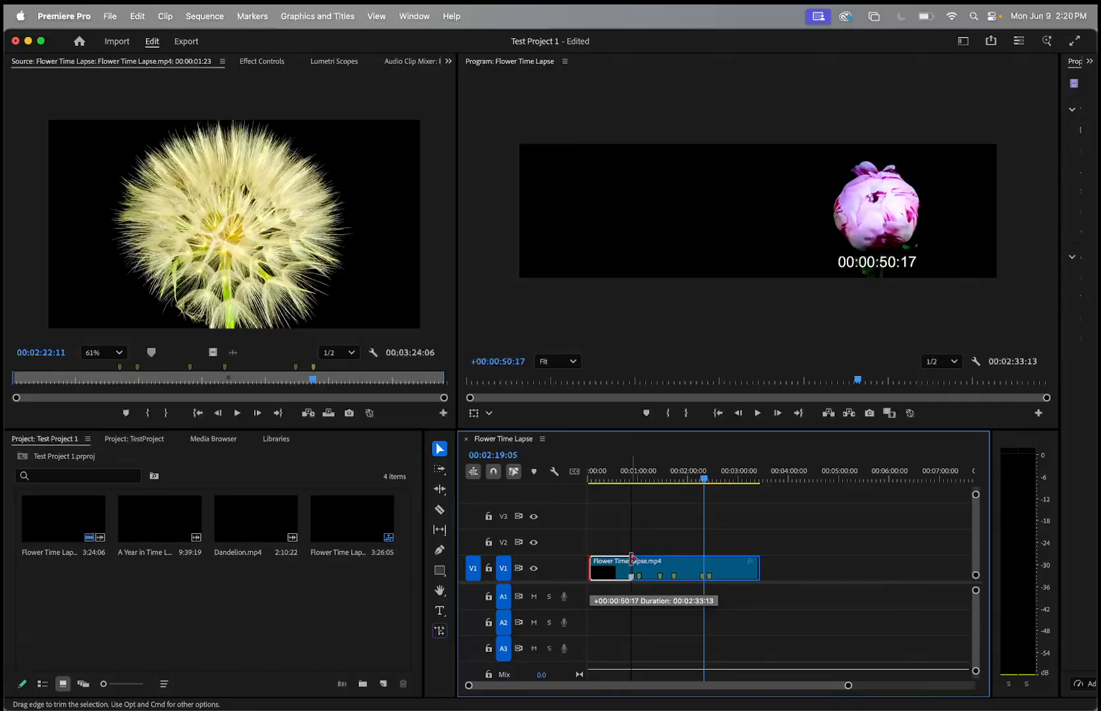
{"action": "left_click_drag", "start_coordinate": [631, 558], "coordinate": [631, 559]}
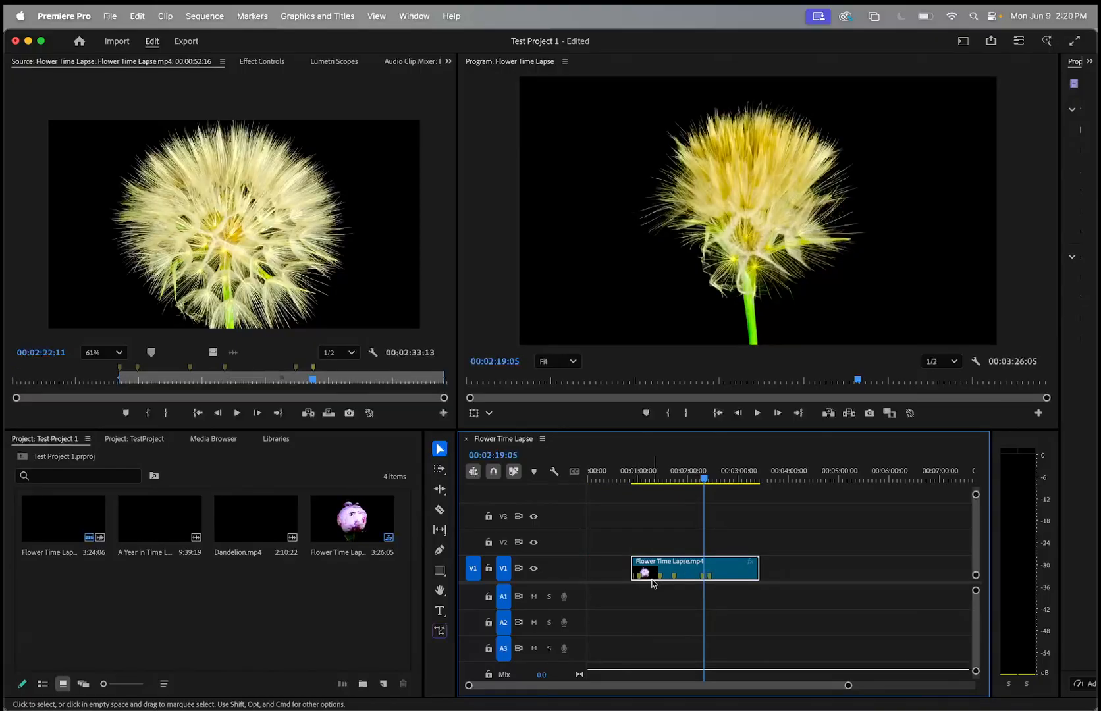
{"action": "key", "text": "super+z"}
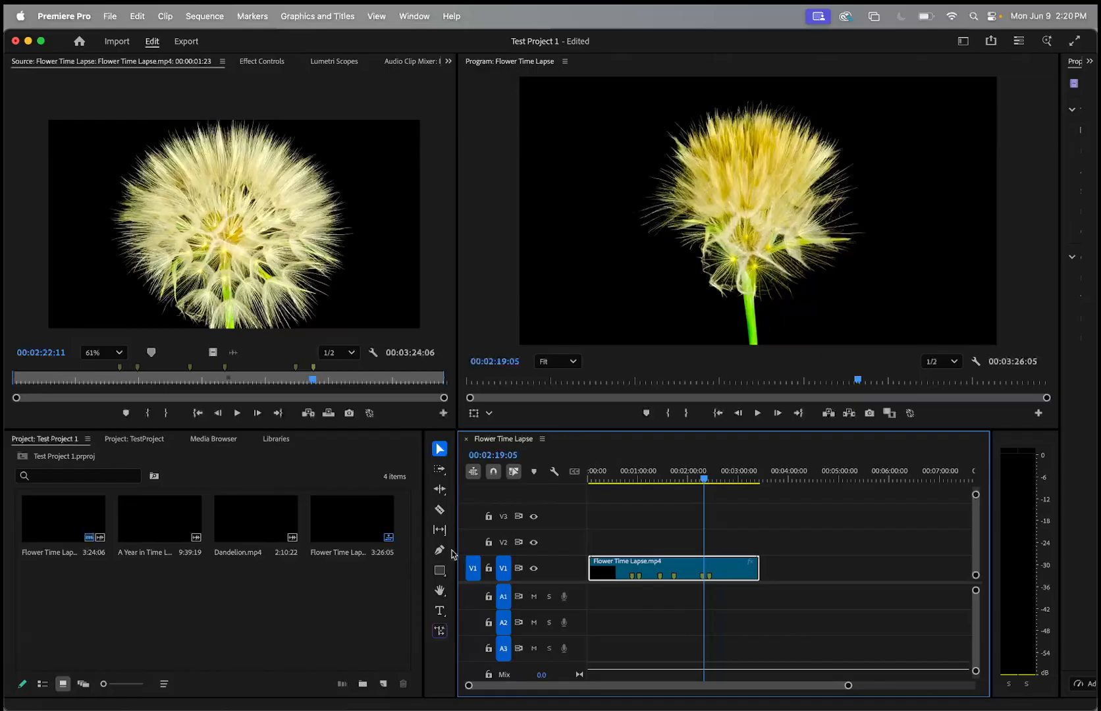
Step: Split the V1 clip at its markers with the Razor tool and return to the Selection tool
{"action": "left_click", "coordinate": [439, 509]}
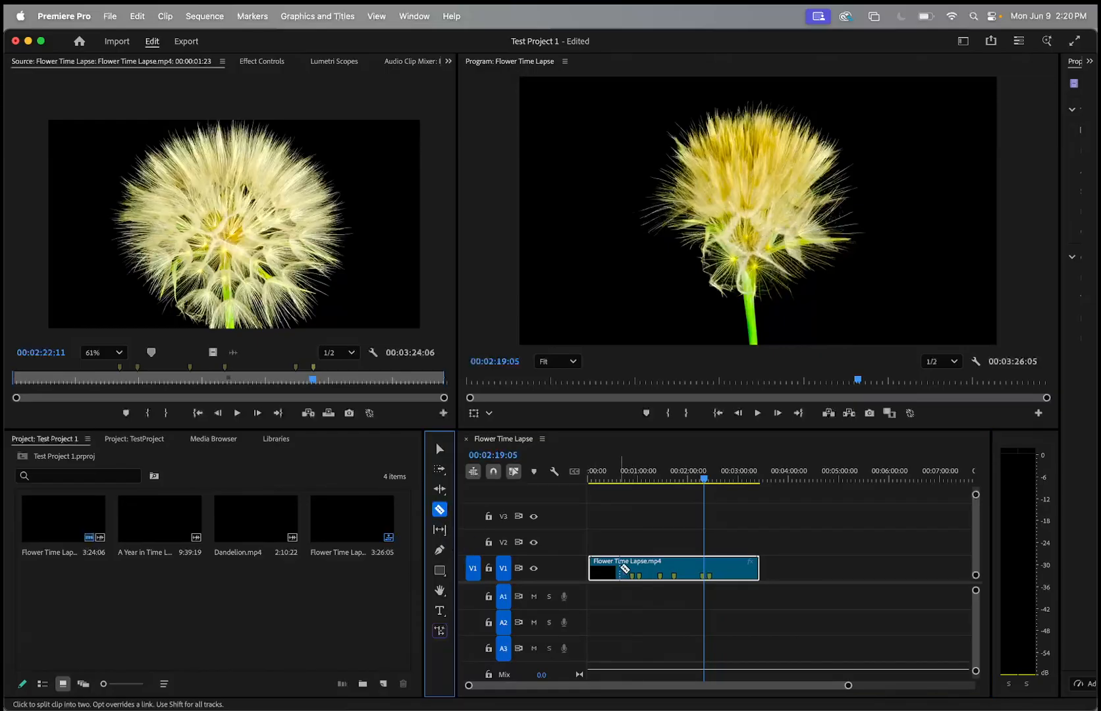
{"action": "left_click", "coordinate": [632, 569]}
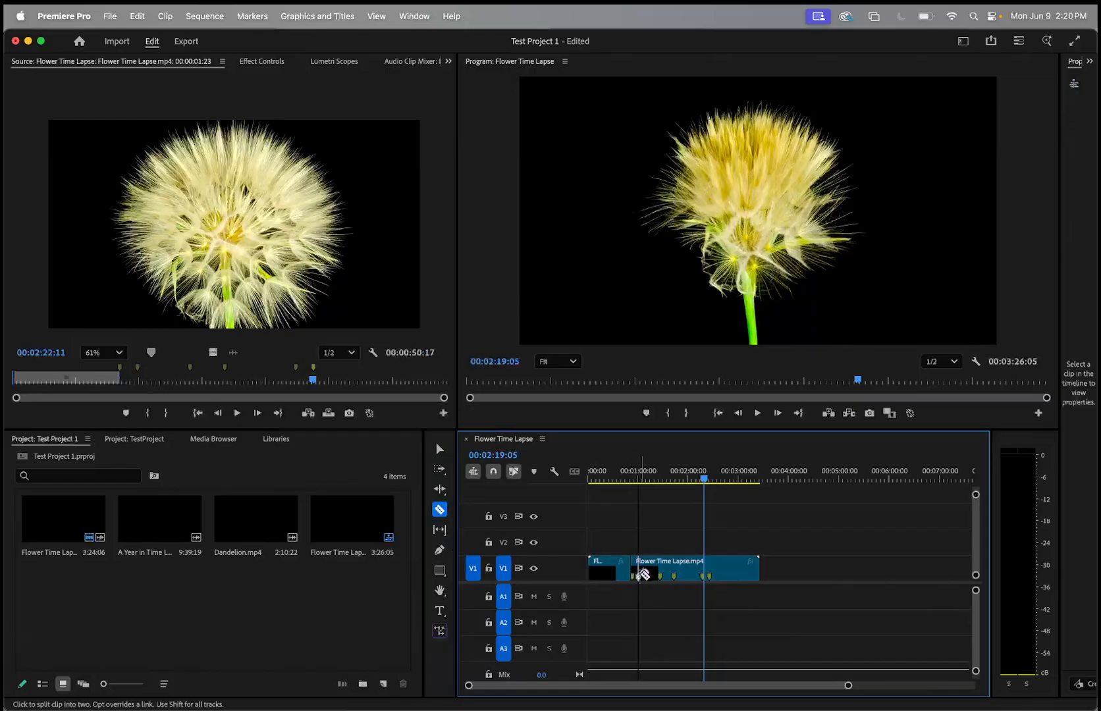
{"action": "left_click", "coordinate": [672, 570]}
{"action": "left_click", "coordinate": [704, 570]}
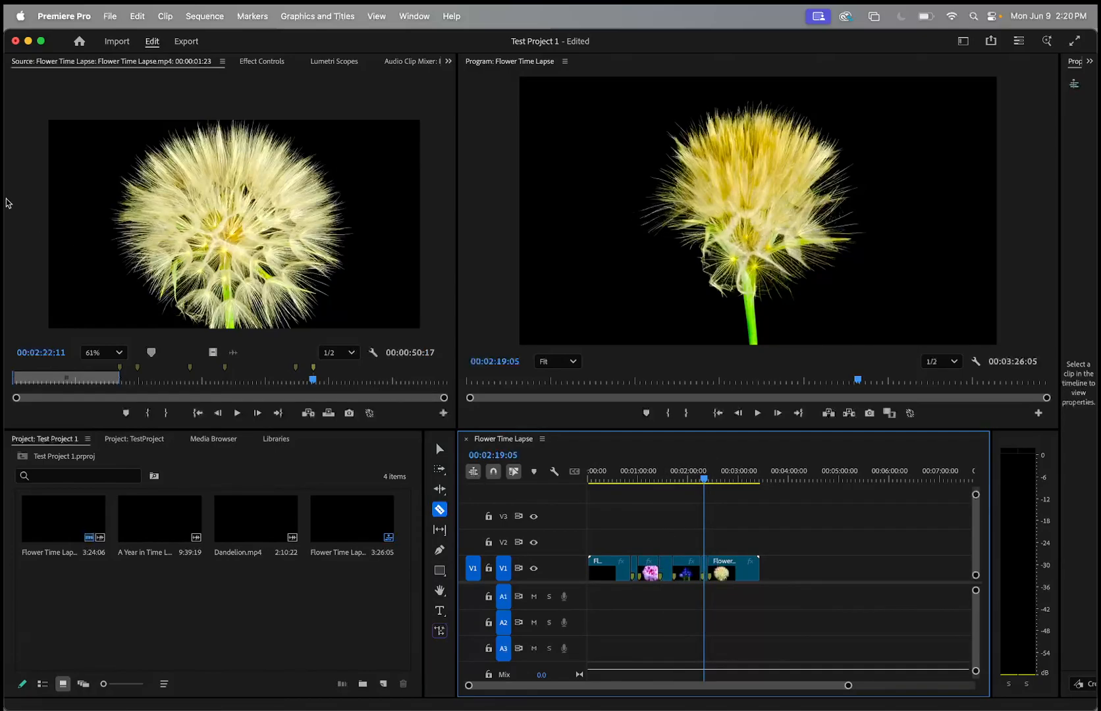
{"action": "left_click", "coordinate": [439, 449]}
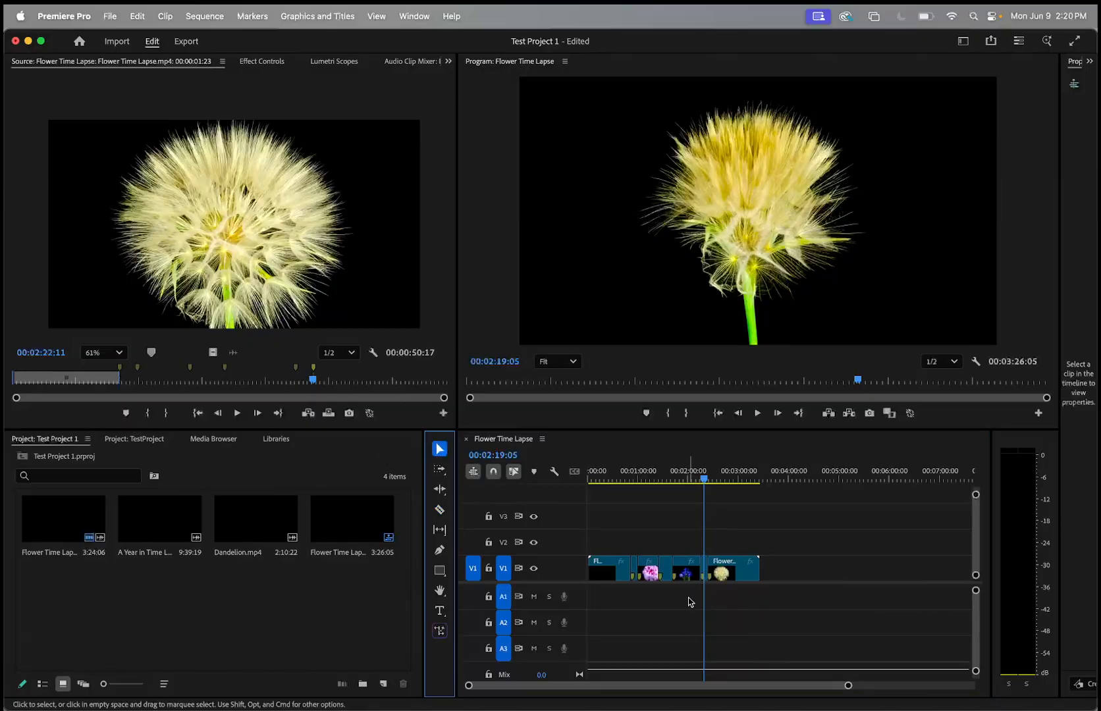
Step: Delete the V1 segment before the first marker and the segment between the second and third markers
{"action": "key", "text": "equal"}
{"action": "scroll", "coordinate": [689, 601], "scroll_direction": "up", "scroll_amount": 3}
{"action": "scroll", "coordinate": [689, 602], "scroll_direction": "down", "scroll_amount": 4}
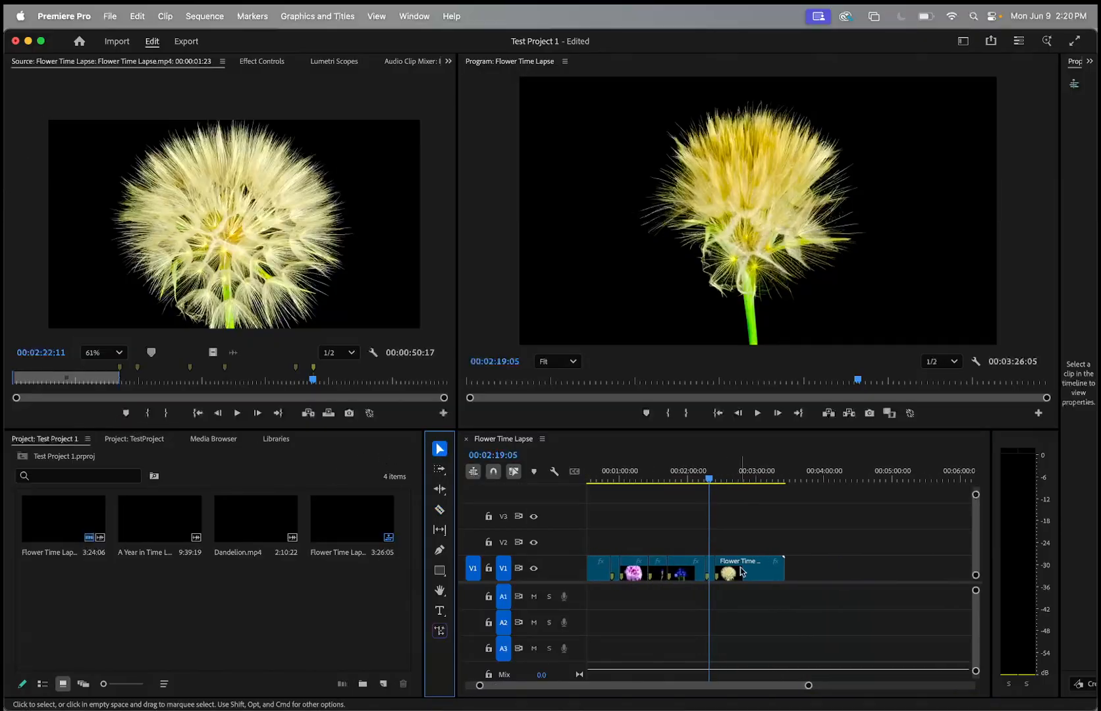
{"action": "scroll", "coordinate": [724, 568], "scroll_direction": "left", "scroll_amount": 3}
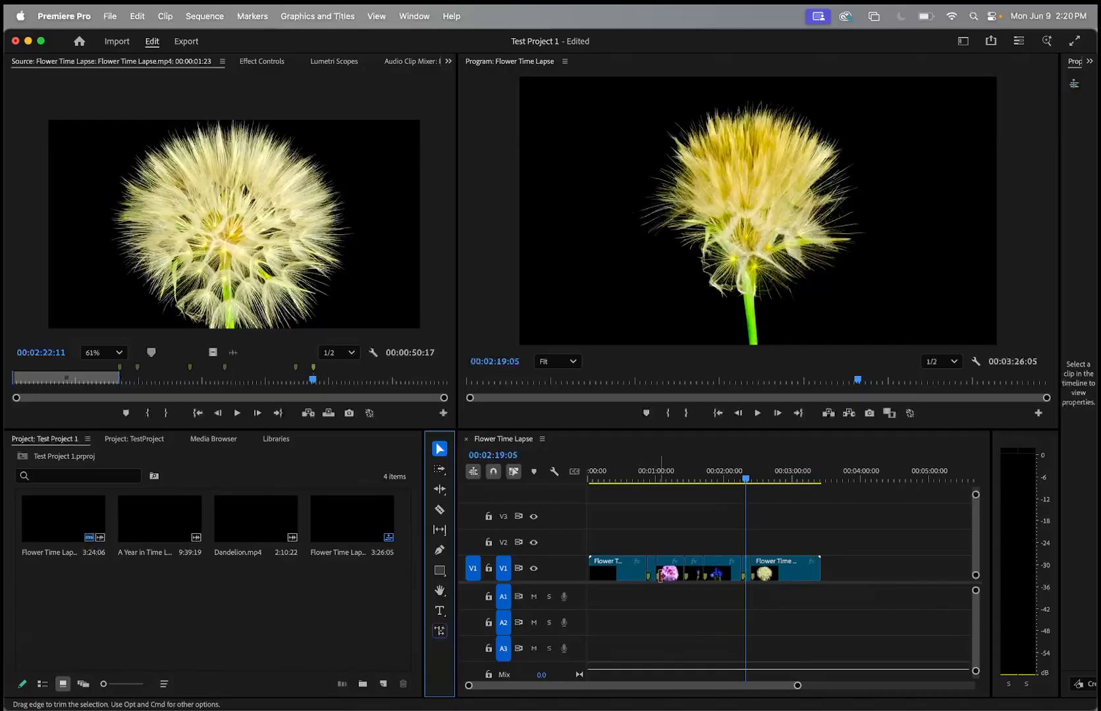
{"action": "left_click", "coordinate": [650, 575]}
{"action": "left_click", "coordinate": [634, 573]}
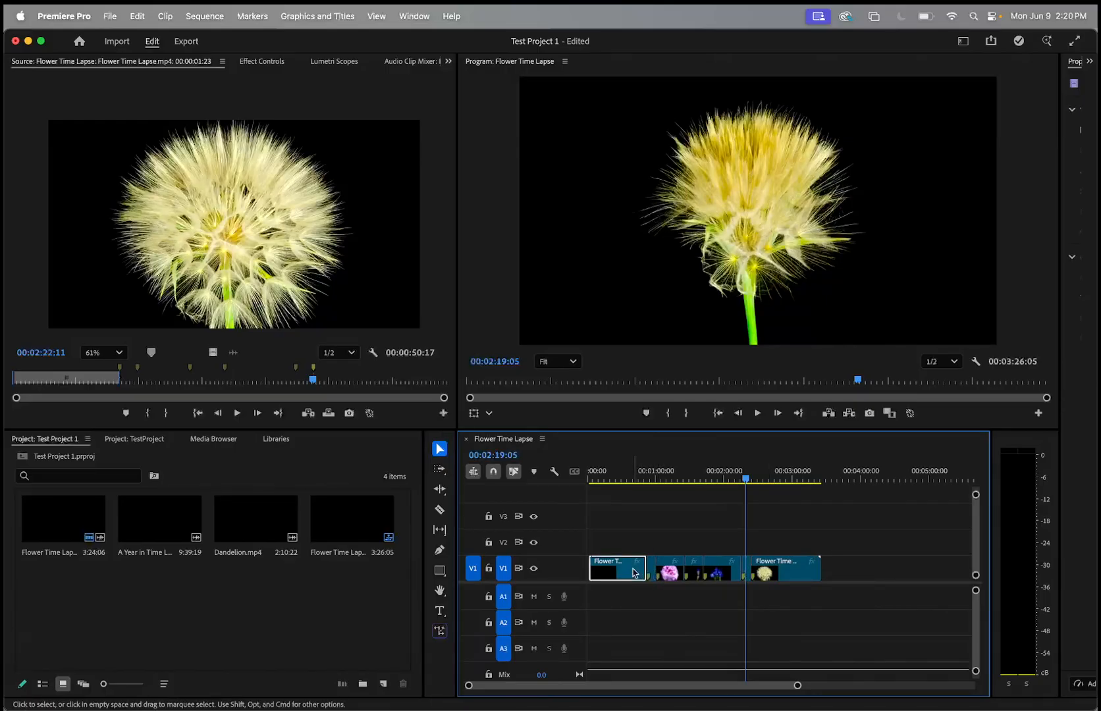
{"action": "key", "text": "Delete"}
{"action": "left_click", "coordinate": [657, 570]}
{"action": "key", "text": "Delete"}
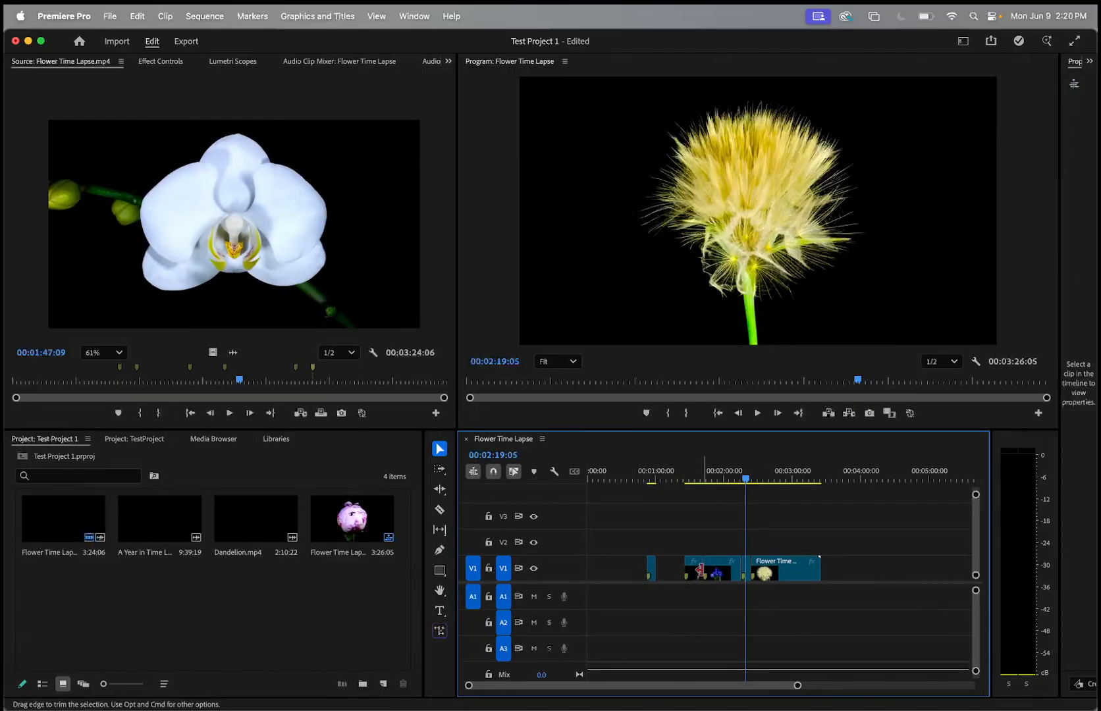
Step: Delete the V1 segment between the fourth and fifth markers and the segment after the last marker
{"action": "left_click", "coordinate": [711, 573]}
{"action": "key", "text": "Delete"}
{"action": "left_click", "coordinate": [762, 574]}
{"action": "key", "text": "Delete"}
{"action": "scroll", "coordinate": [698, 577], "scroll_direction": "up", "scroll_amount": 1, "text": "alt"}
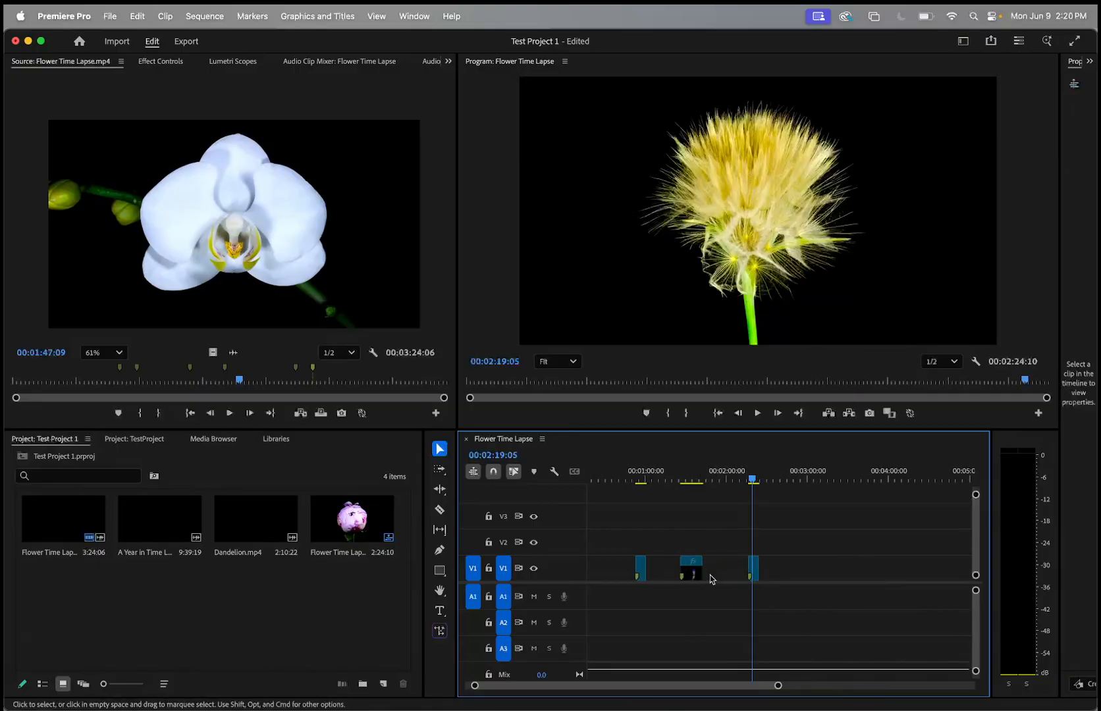
{"action": "mouse_move", "coordinate": [760, 482]}
{"action": "left_mouse_down"}
{"action": "mouse_move", "coordinate": [639, 487]}
{"action": "mouse_move", "coordinate": [644, 501]}
{"action": "mouse_move", "coordinate": [761, 504]}
{"action": "left_mouse_up"}
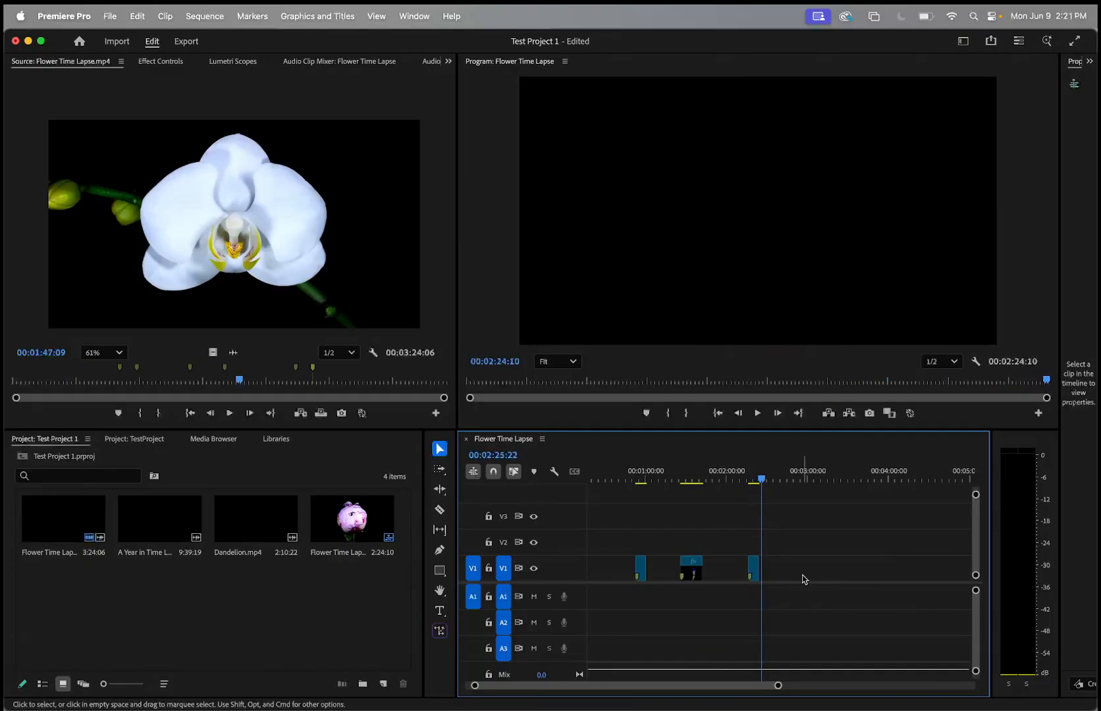
Step: Undo the segment deletions and the Razor cuts on the V1 clip
{"action": "key", "text": "minus"}
{"action": "key", "text": "minus"}
{"action": "key", "text": "super+z"}
{"action": "key", "text": "super+z"}
{"action": "key", "text": "super+z"}
{"action": "key", "text": "super+z"}
{"action": "key", "text": "super+z"}
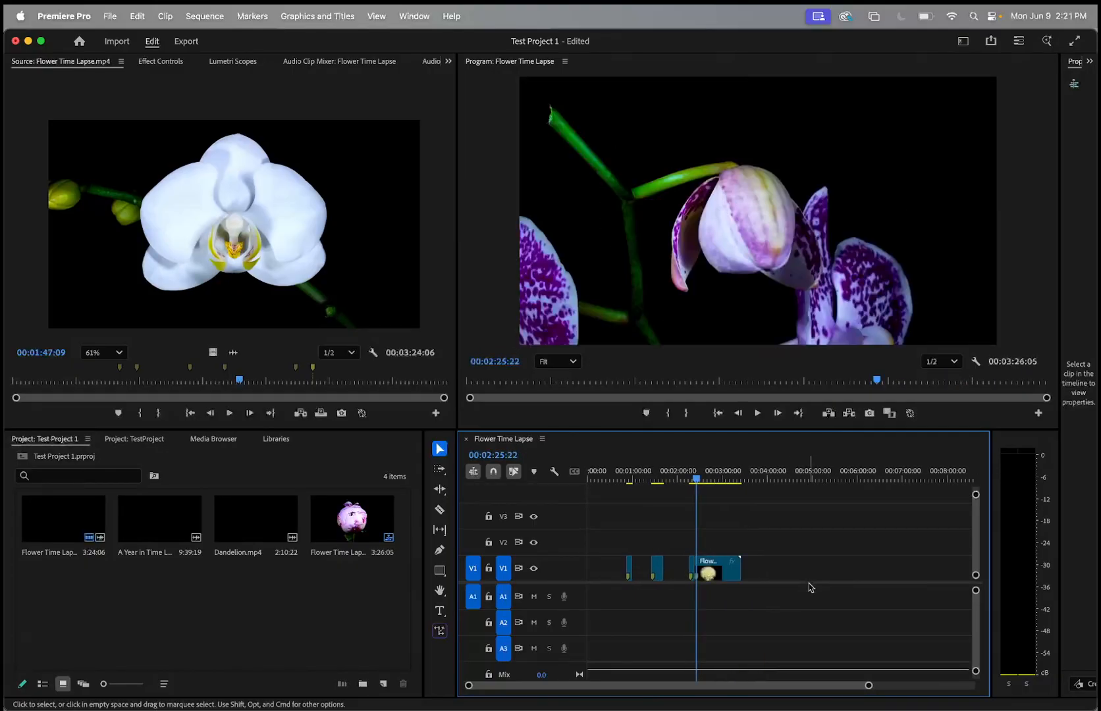
{"action": "key", "text": "super+z"}
{"action": "key", "text": "super+z"}
{"action": "key", "text": "super+z"}
{"action": "key", "text": "super+z"}
{"action": "key", "text": "super+z"}
{"action": "key", "text": "super+z"}
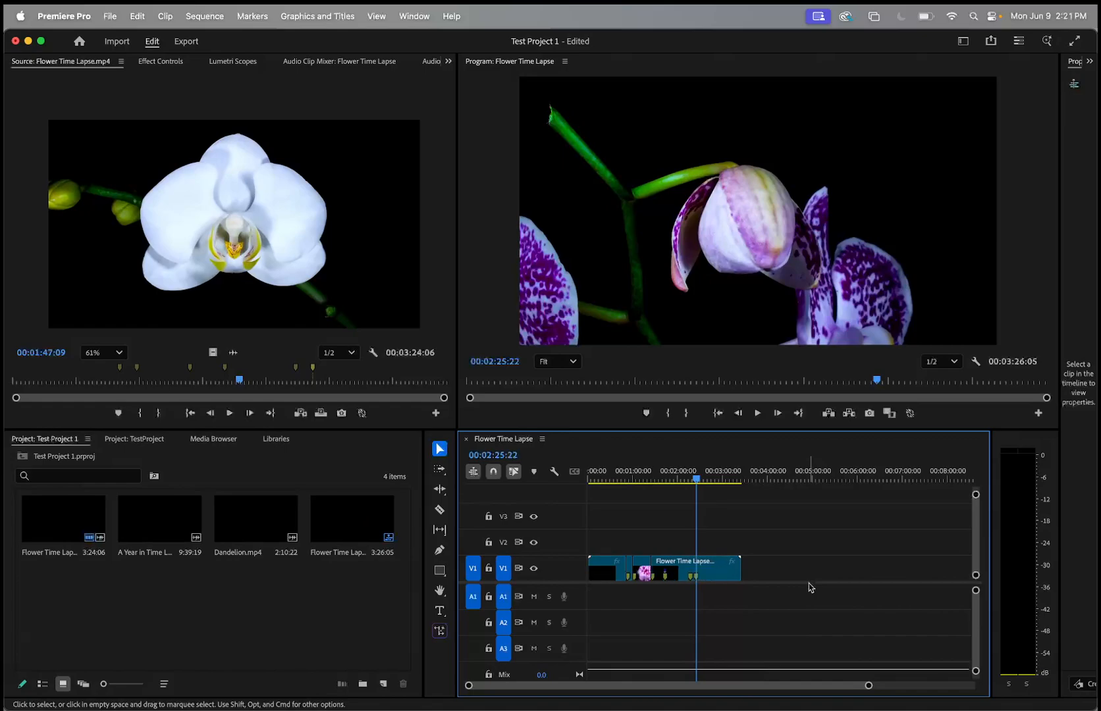
Step: Scrub the sequence to 00:00:21:04 and trim the V1 clip's start to the first marker and its end to the second marker
{"action": "key", "text": "equal"}
{"action": "key", "text": "equal"}
{"action": "key", "text": "equal"}
{"action": "key", "text": "equal"}
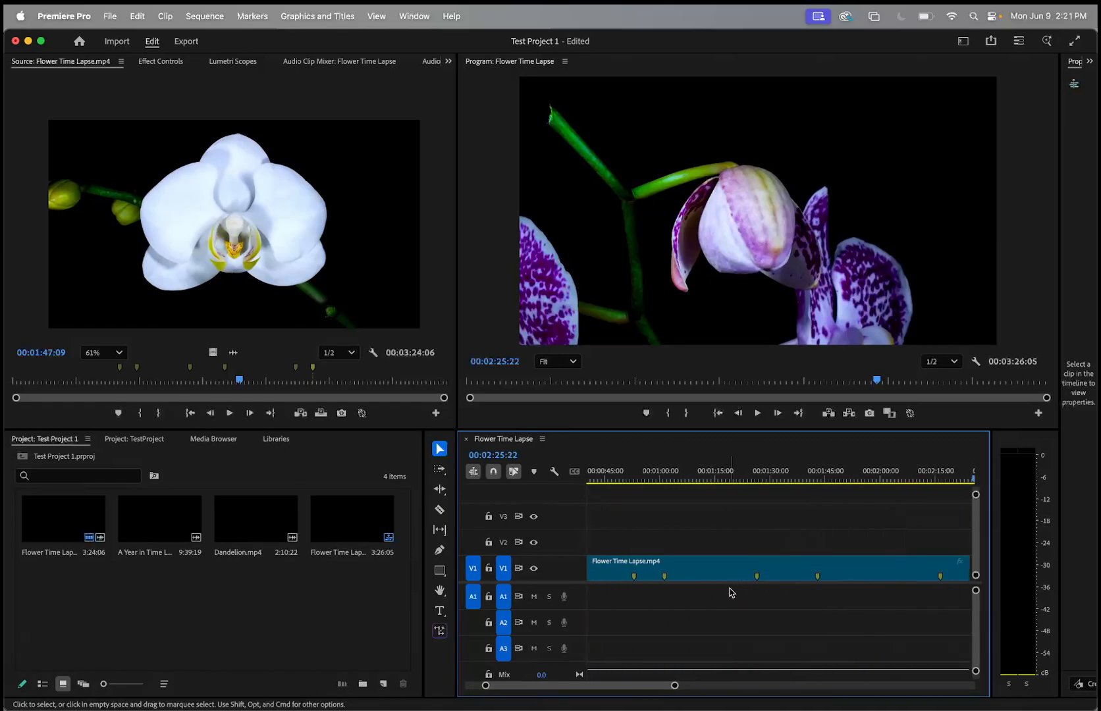
{"action": "key", "text": "minus"}
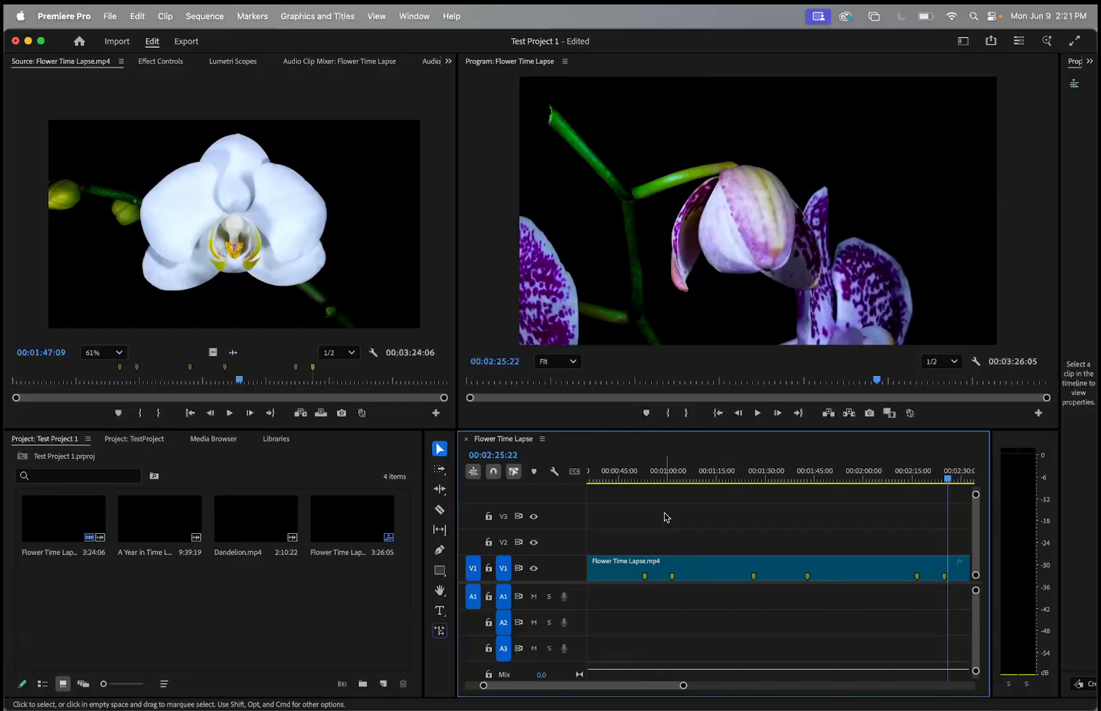
{"action": "left_click_drag", "start_coordinate": [948, 484], "coordinate": [656, 480]}
{"action": "scroll", "coordinate": [724, 550], "scroll_direction": "right", "scroll_amount": 5}
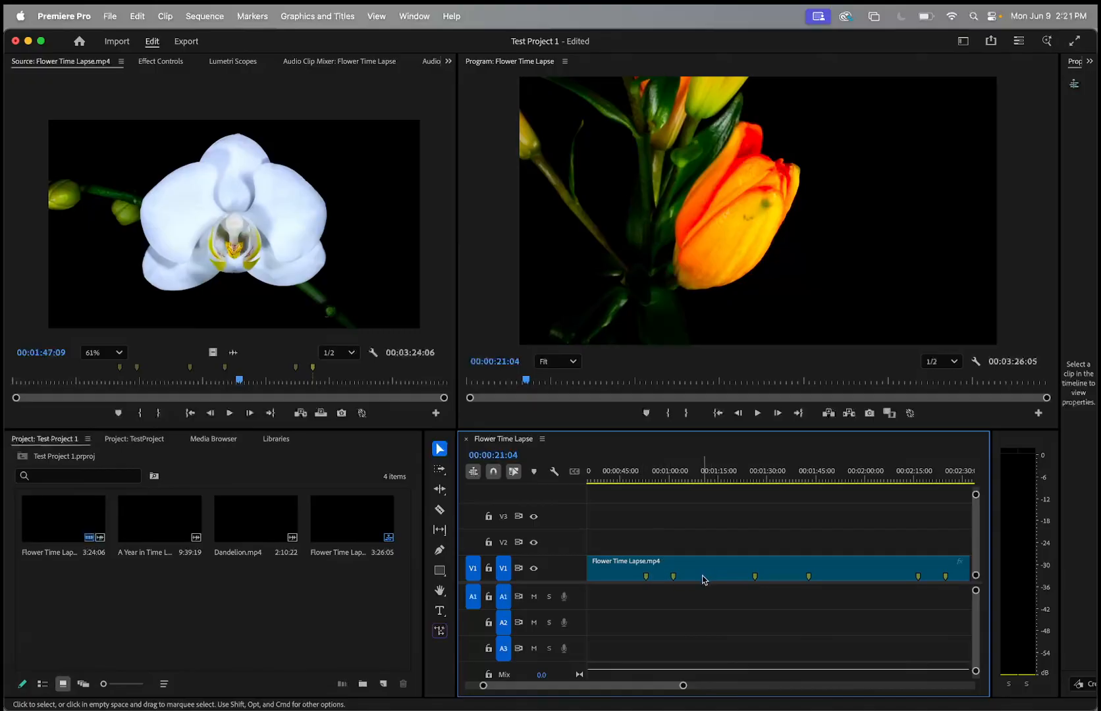
{"action": "scroll", "coordinate": [703, 576], "scroll_direction": "down", "scroll_amount": 5}
{"action": "scroll", "coordinate": [611, 572], "scroll_direction": "up", "scroll_amount": 4}
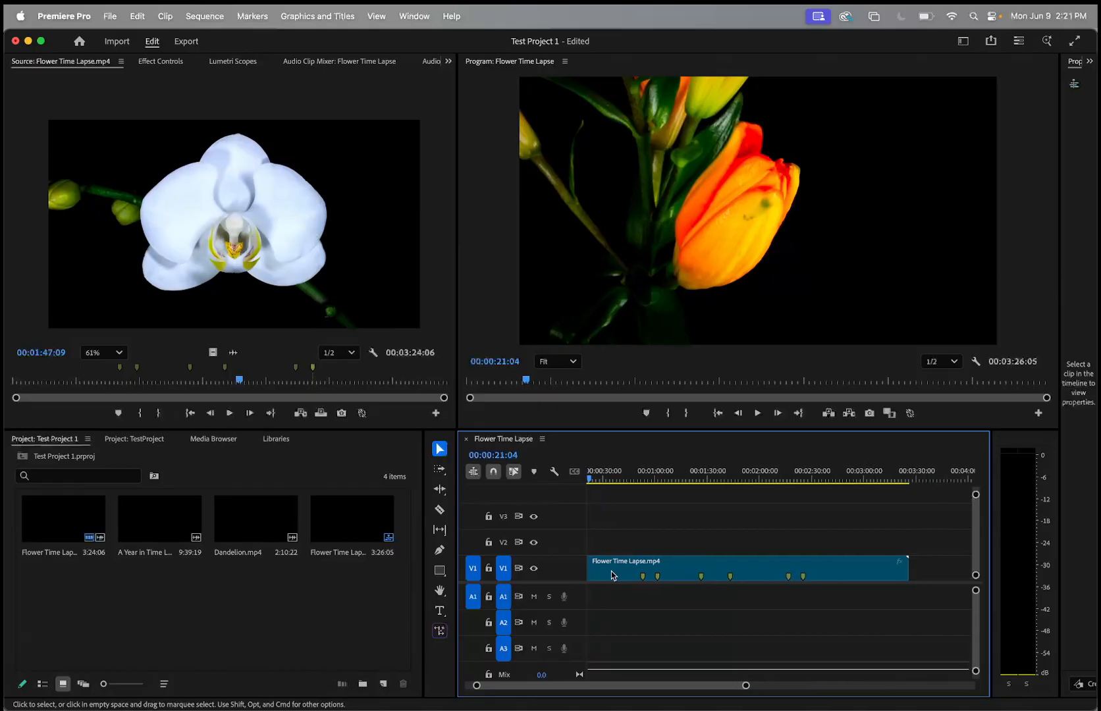
{"action": "scroll", "coordinate": [611, 571], "scroll_direction": "left", "scroll_amount": 2}
{"action": "left_click_drag", "start_coordinate": [593, 566], "coordinate": [678, 560]}
{"action": "left_click_drag", "start_coordinate": [940, 575], "coordinate": [692, 575]}
Step: Duplicate the trimmed V1 clip and retrim the copy to span the third to the fourth marker
{"action": "left_click", "coordinate": [686, 568]}
{"action": "key", "text": "super+c"}
{"action": "key", "text": "super+v"}
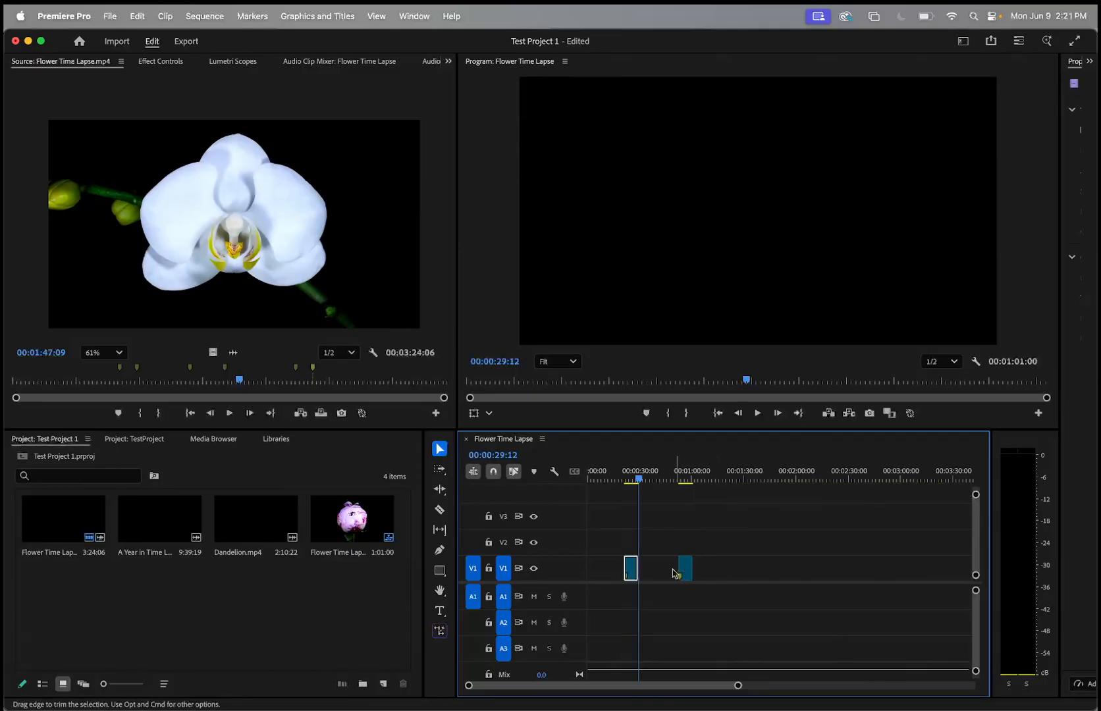
{"action": "left_click_drag", "start_coordinate": [630, 568], "coordinate": [925, 564]}
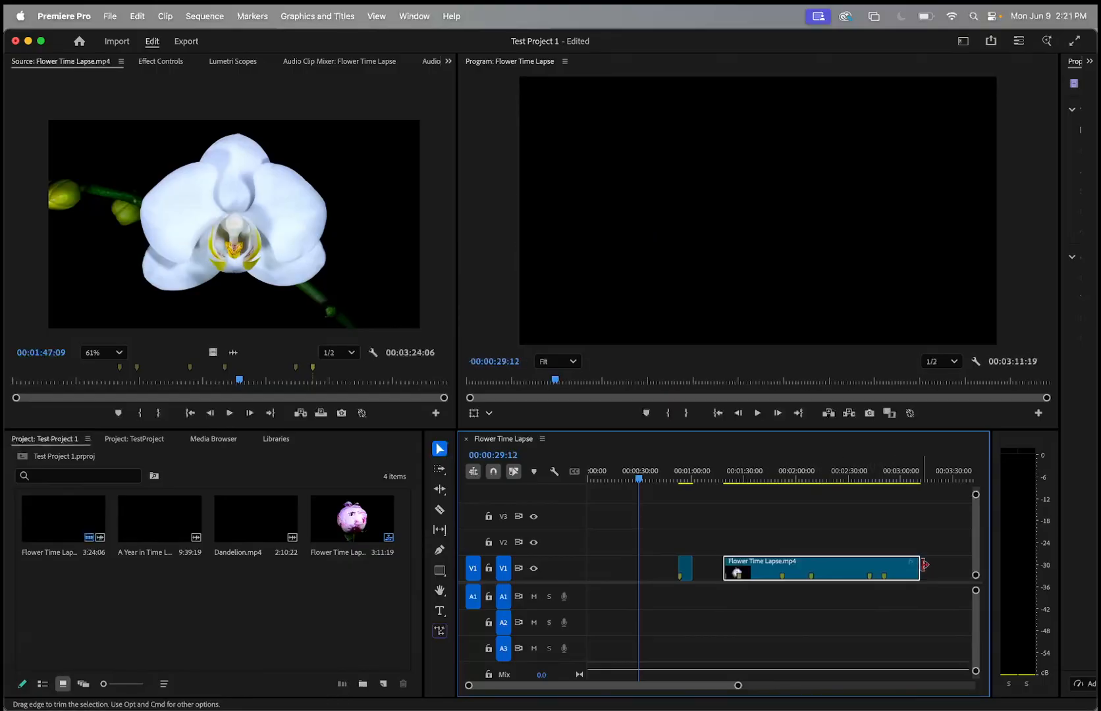
{"action": "left_click_drag", "start_coordinate": [725, 566], "coordinate": [781, 563]}
{"action": "left_click_drag", "start_coordinate": [919, 567], "coordinate": [810, 575]}
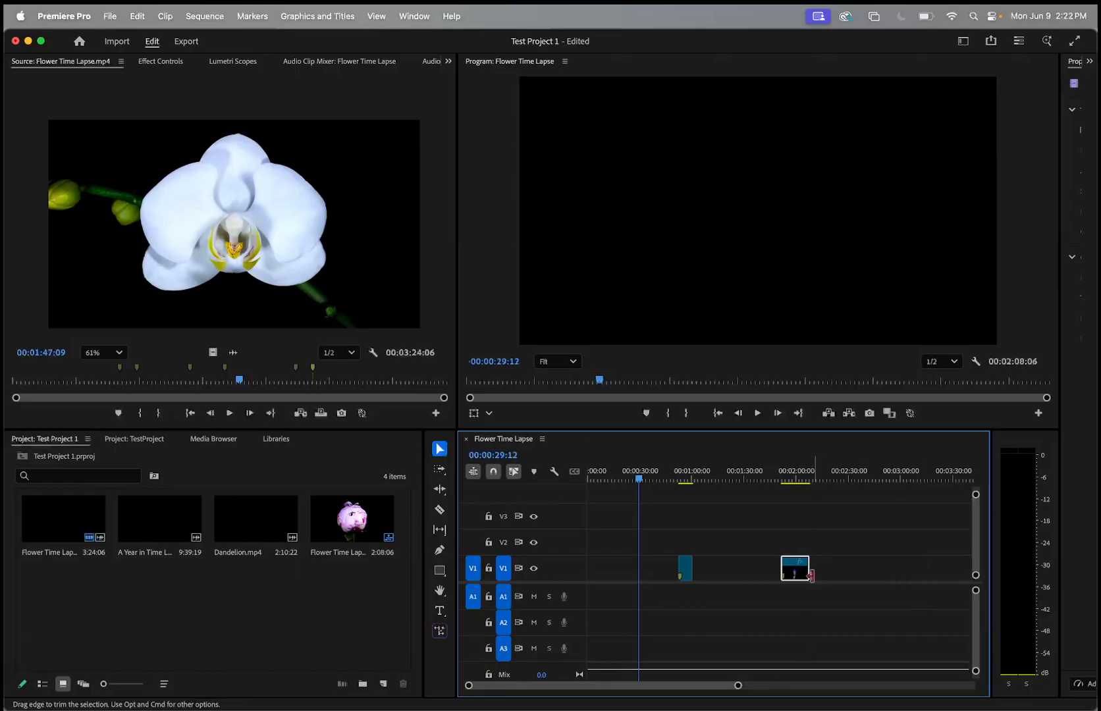
Step: Undo the pasted copy and all the marker trims on V1
{"action": "key", "text": "super+z"}
{"action": "key", "text": "super+z"}
{"action": "key", "text": "super+z"}
{"action": "key", "text": "super+z"}
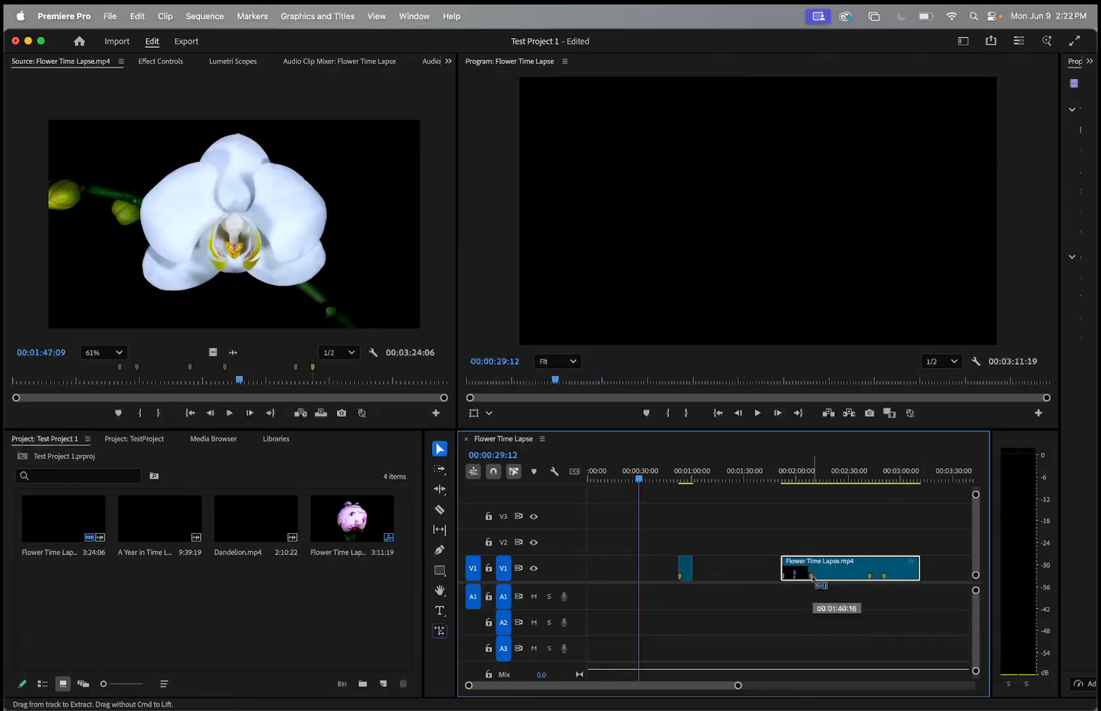
{"action": "key", "text": "super+z"}
{"action": "key", "text": "super+z"}
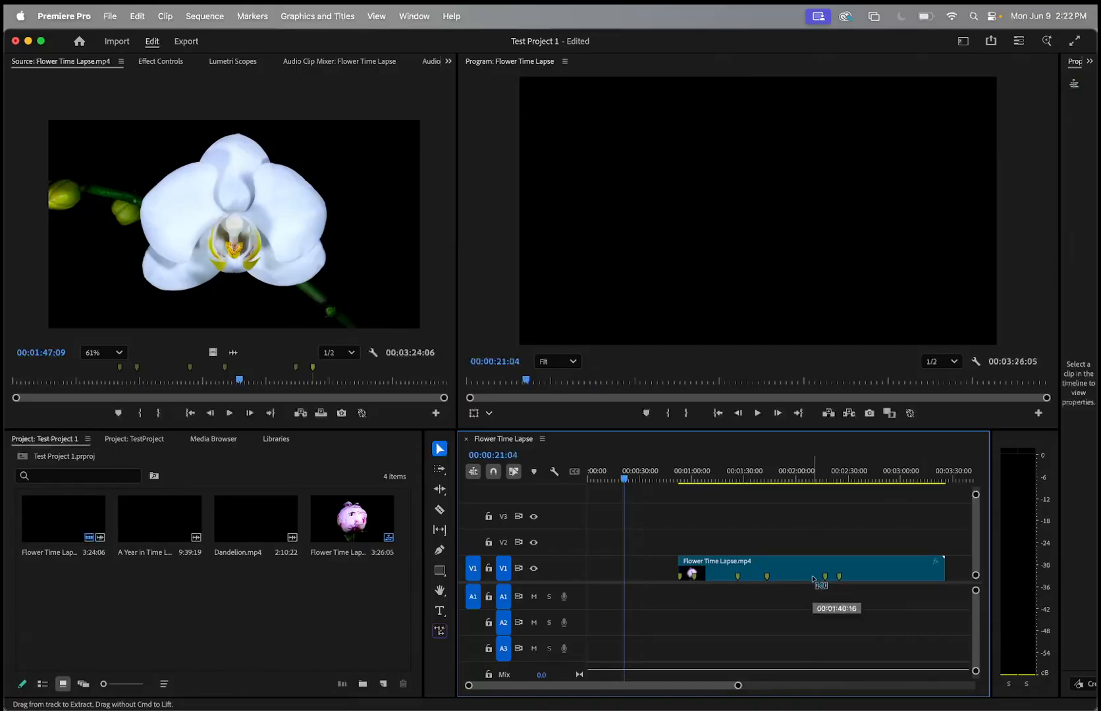
Step: Cut the V1 clip at all six of its markers with the Razor tool and switch back to the Selection tool
{"action": "left_click", "coordinate": [438, 510]}
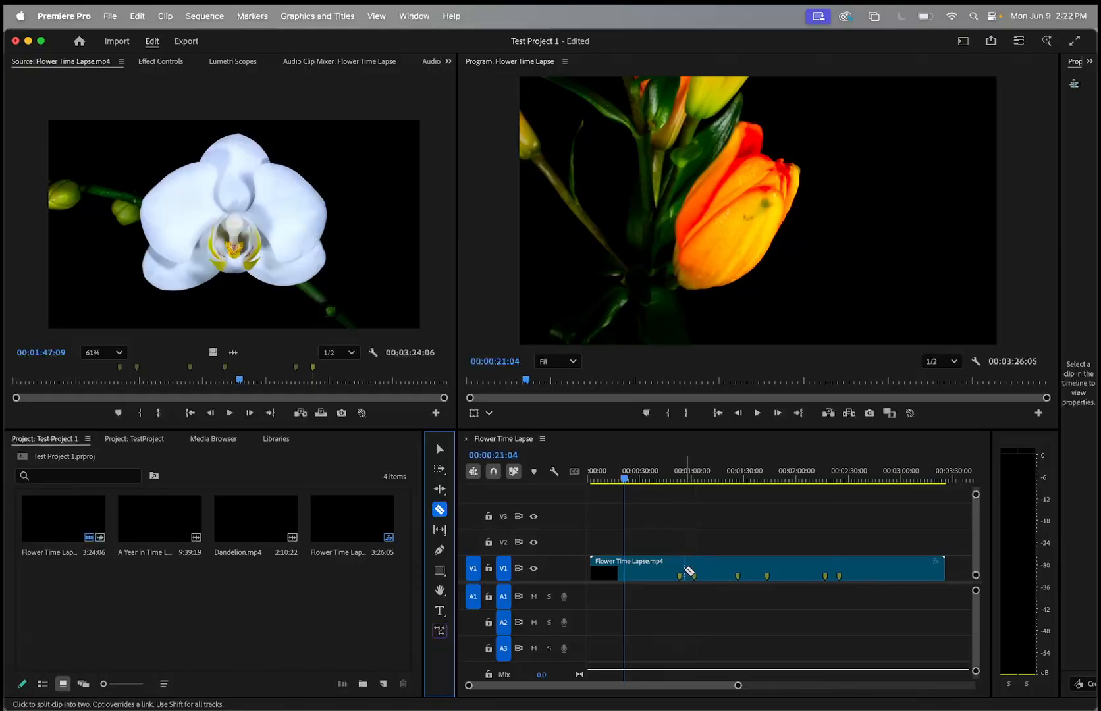
{"action": "left_click", "coordinate": [680, 571]}
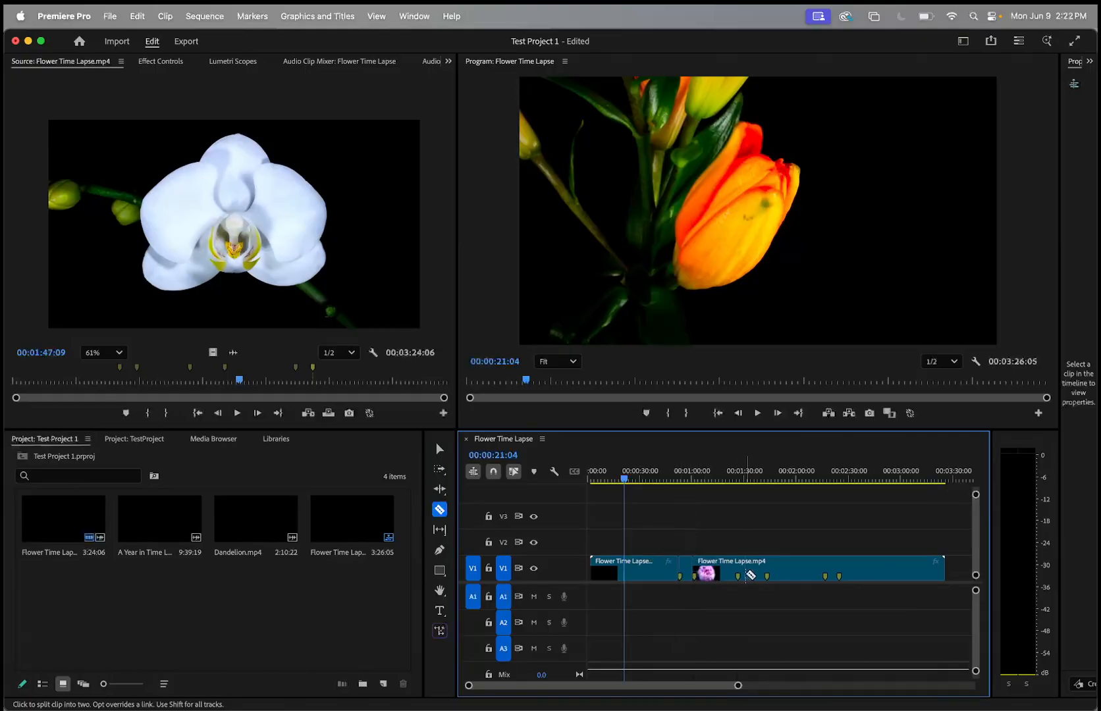
{"action": "left_click", "coordinate": [736, 571]}
{"action": "left_click", "coordinate": [766, 570]}
{"action": "left_click", "coordinate": [825, 571]}
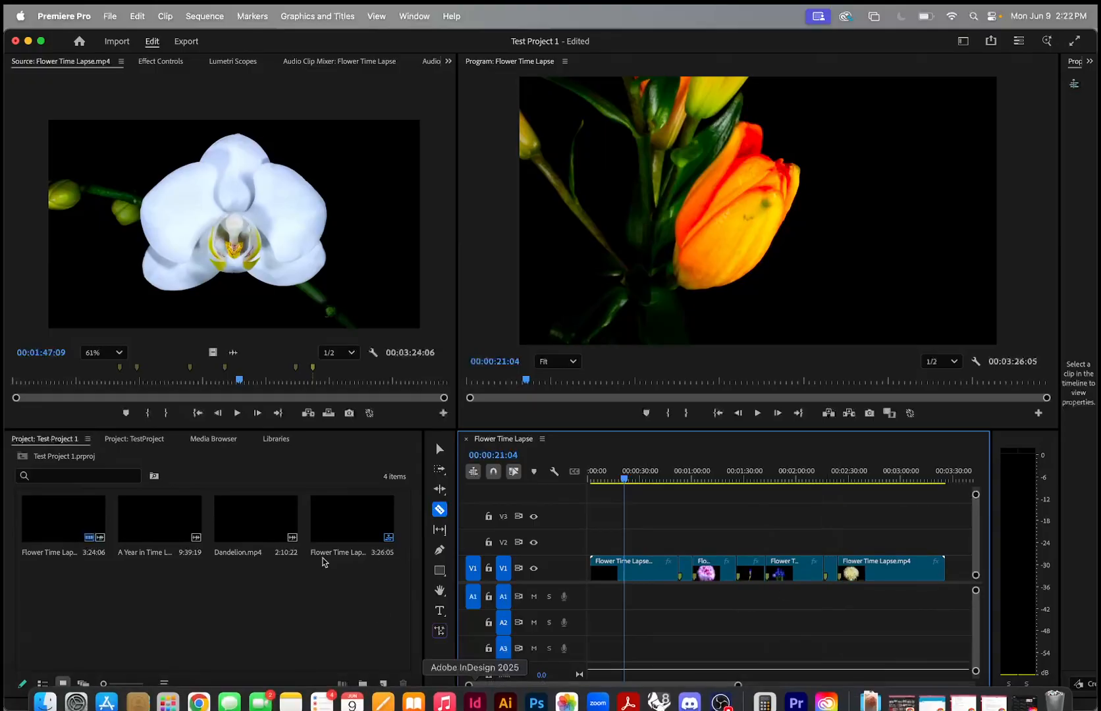
{"action": "left_click", "coordinate": [432, 454]}
{"action": "left_click", "coordinate": [441, 448]}
Step: Delete the V1 segments before the first marker, between the second and third, between the fourth and fifth, and after the last
{"action": "left_click", "coordinate": [683, 569]}
{"action": "left_click", "coordinate": [661, 572]}
{"action": "key", "text": "Delete"}
{"action": "left_click", "coordinate": [716, 570]}
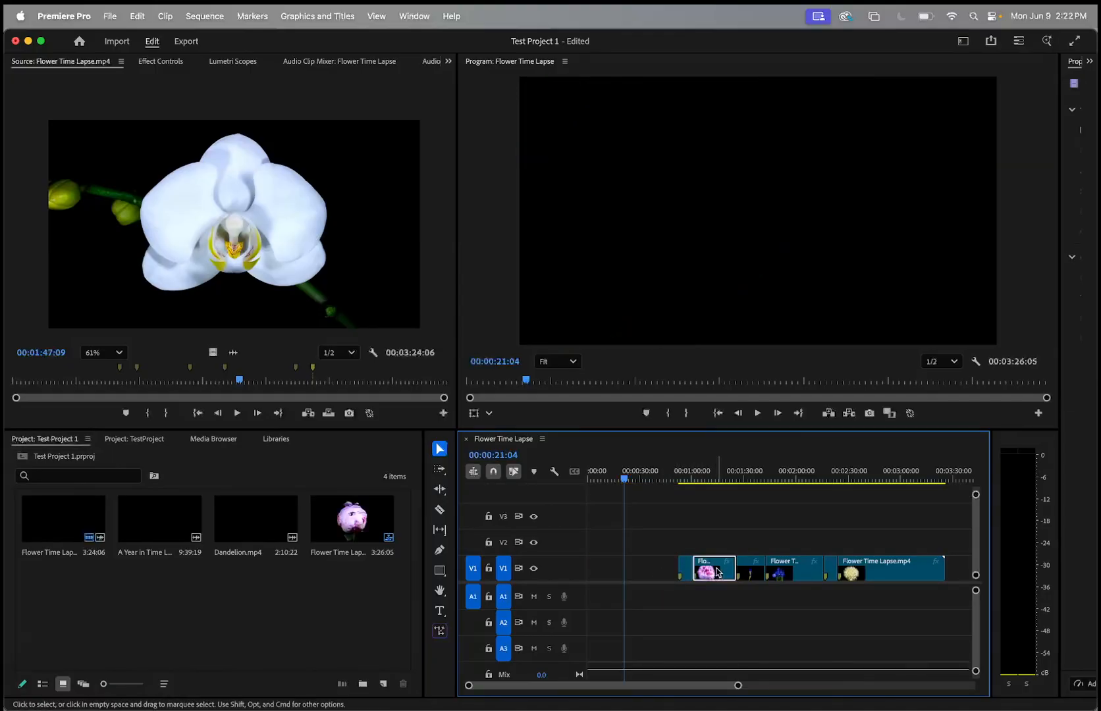
{"action": "key", "text": "Delete"}
{"action": "left_click", "coordinate": [783, 574]}
{"action": "key", "text": "Delete"}
{"action": "left_click", "coordinate": [873, 569]}
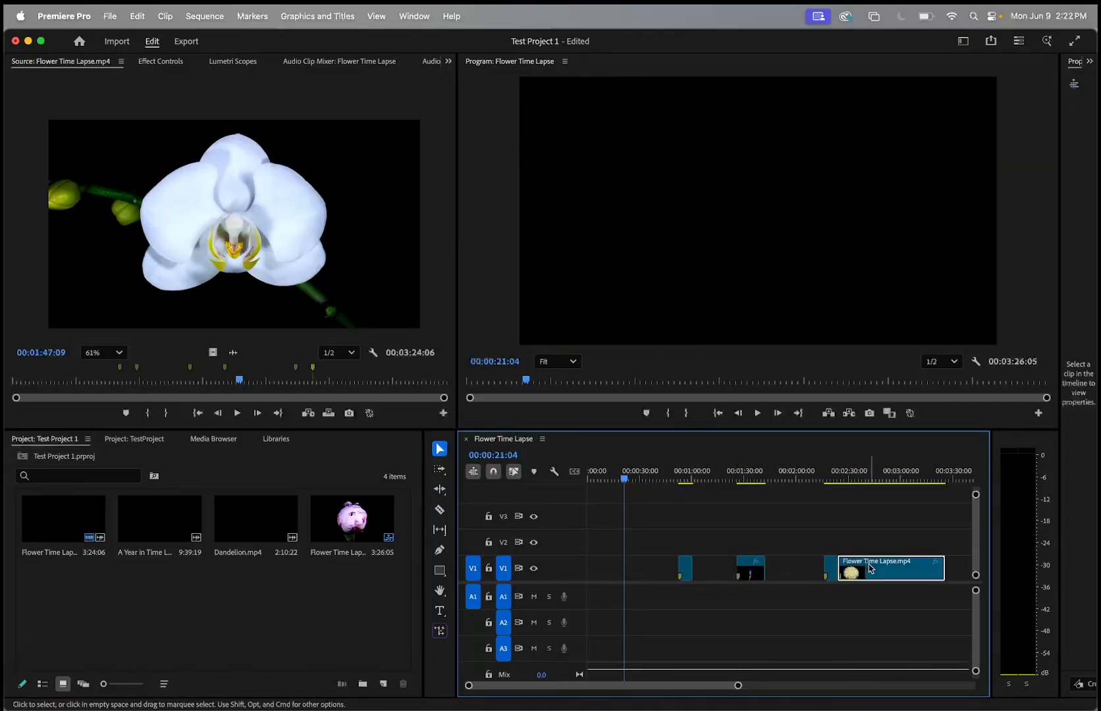
{"action": "key", "text": "Delete"}
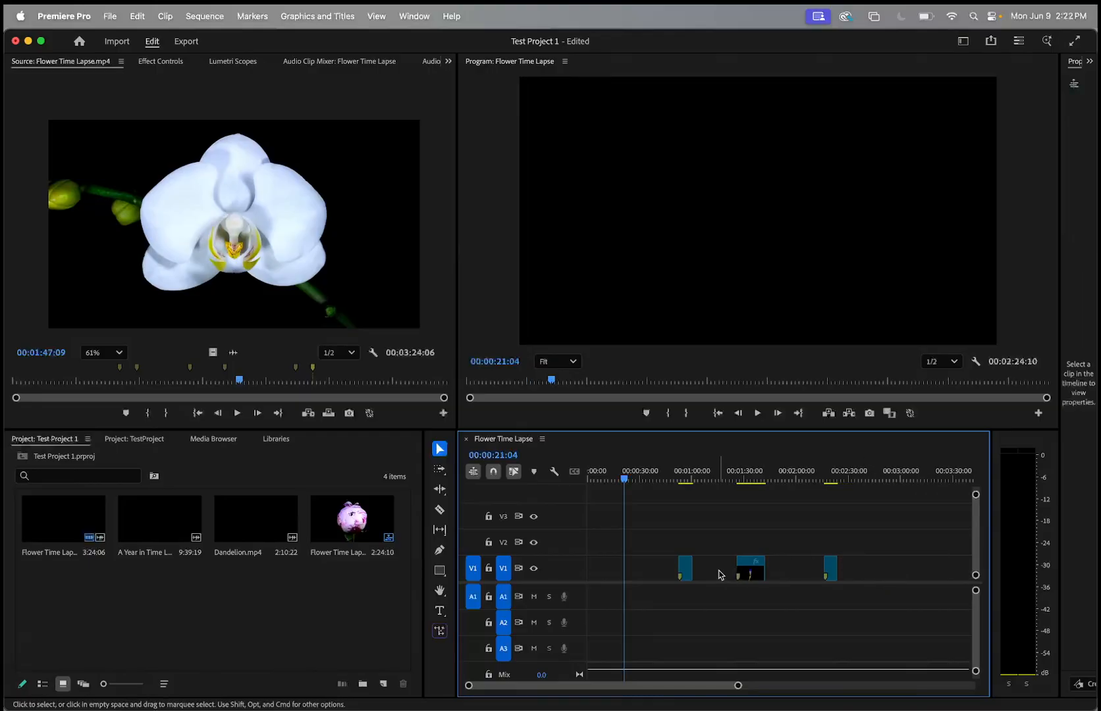
Step: Move the three remaining V1 clips back to back, starting at the beginning of the sequence
{"action": "left_click_drag", "start_coordinate": [688, 571], "coordinate": [593, 568]}
{"action": "left_click_drag", "start_coordinate": [752, 571], "coordinate": [618, 570]}
{"action": "left_click_drag", "start_coordinate": [830, 572], "coordinate": [635, 570]}
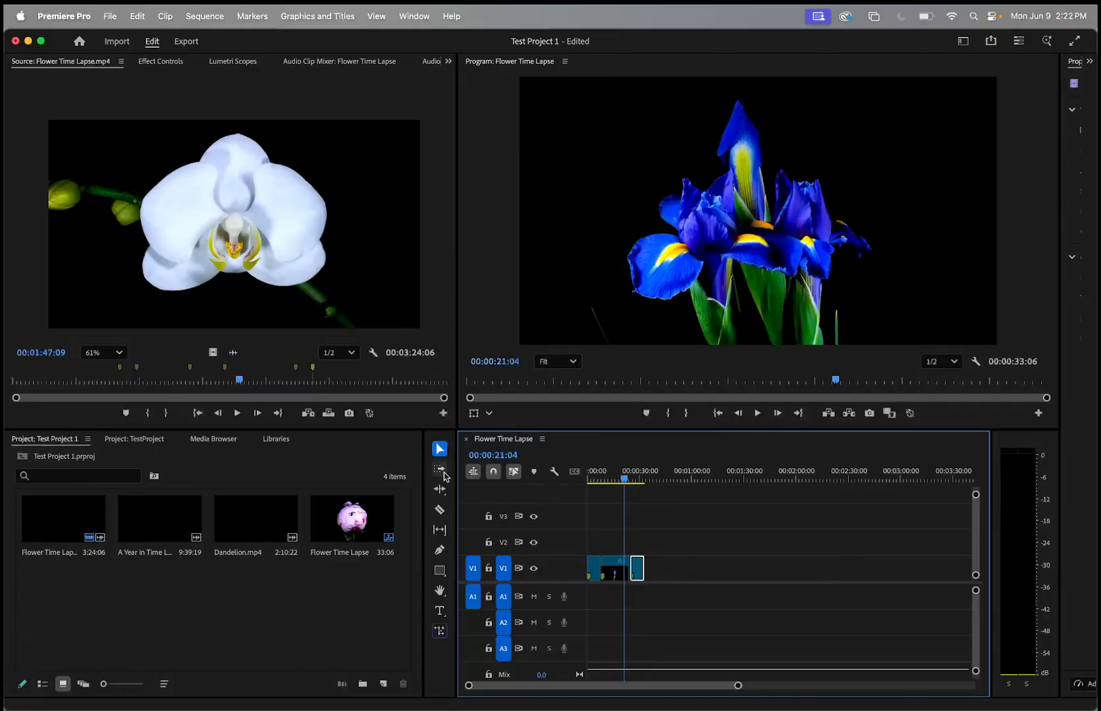
Step: Play the assembled sequence from its start, then scrub to 00:00:20:09 in the iris clip
{"action": "left_click_drag", "start_coordinate": [624, 480], "coordinate": [587, 482]}
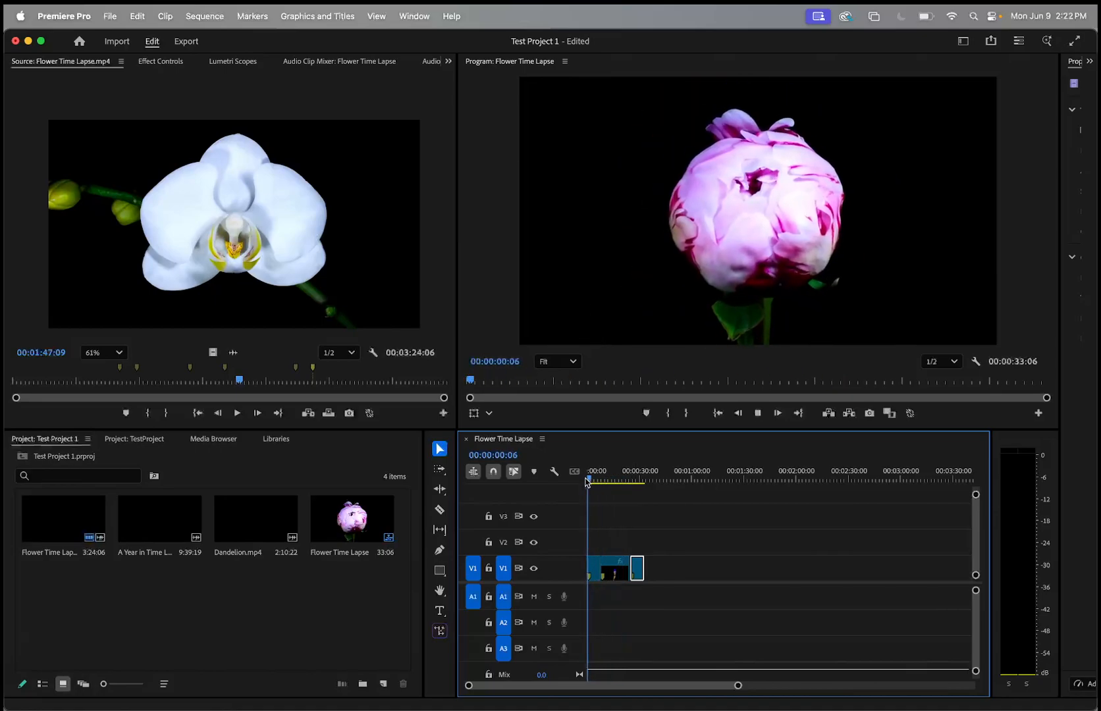
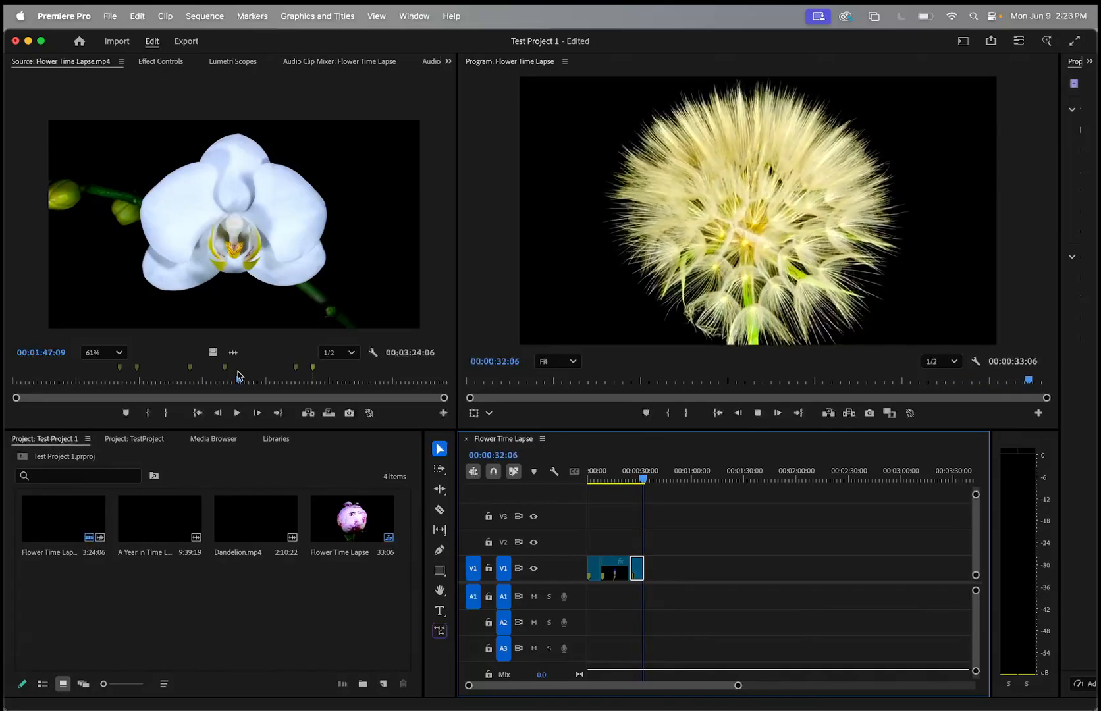
{"action": "key", "text": "space"}
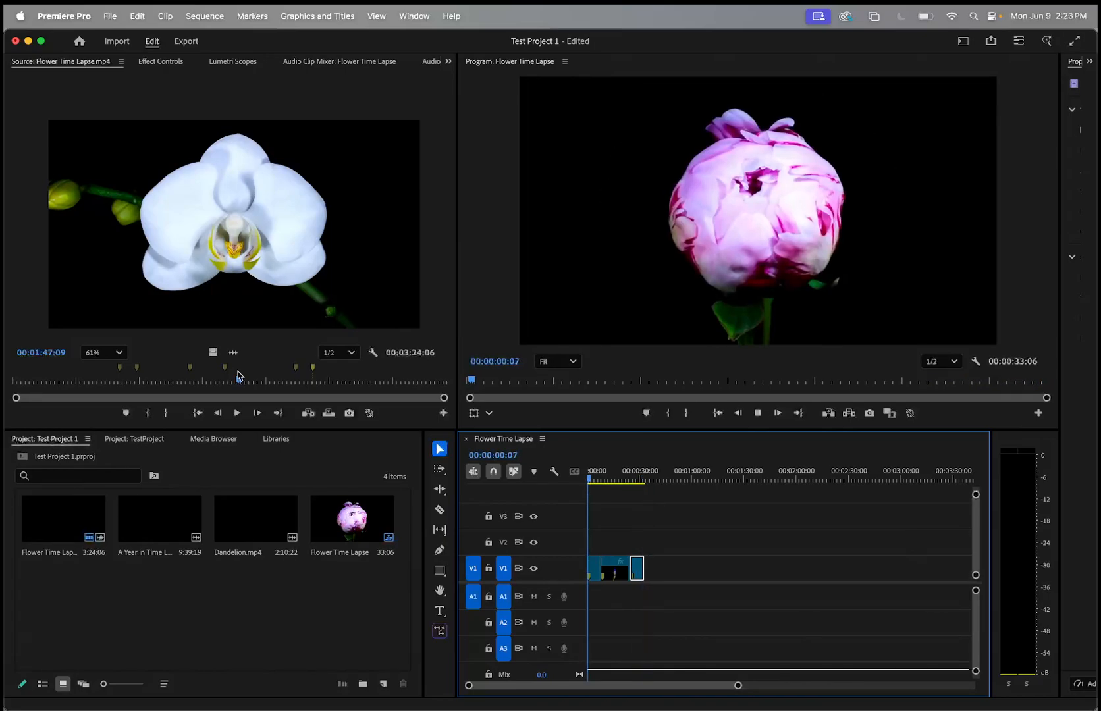
{"action": "key", "text": "space"}
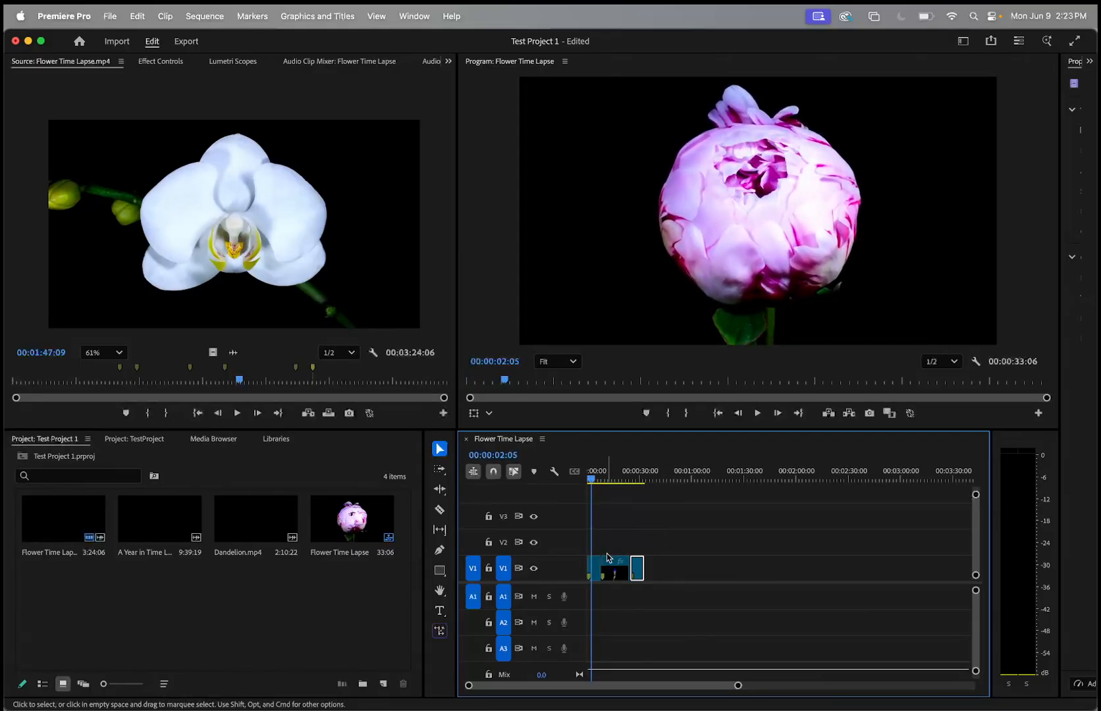
{"action": "left_click_drag", "start_coordinate": [591, 480], "coordinate": [621, 481]}
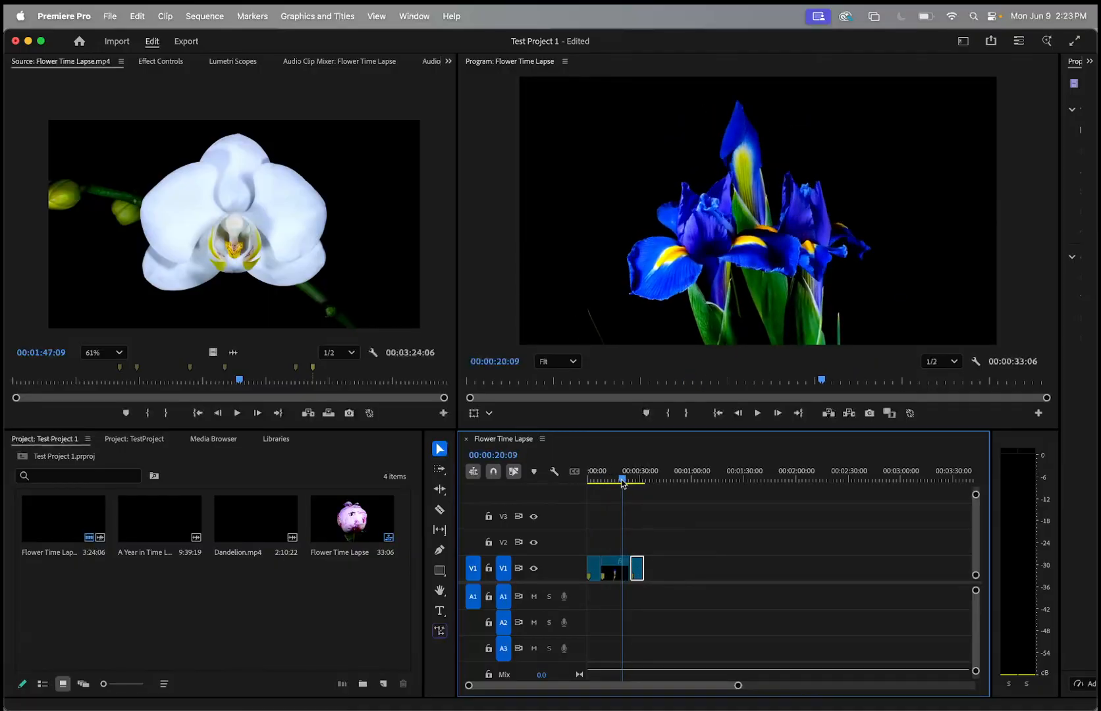
Step: Set the middle iris clip's speed to 200%
{"action": "left_click", "coordinate": [612, 566]}
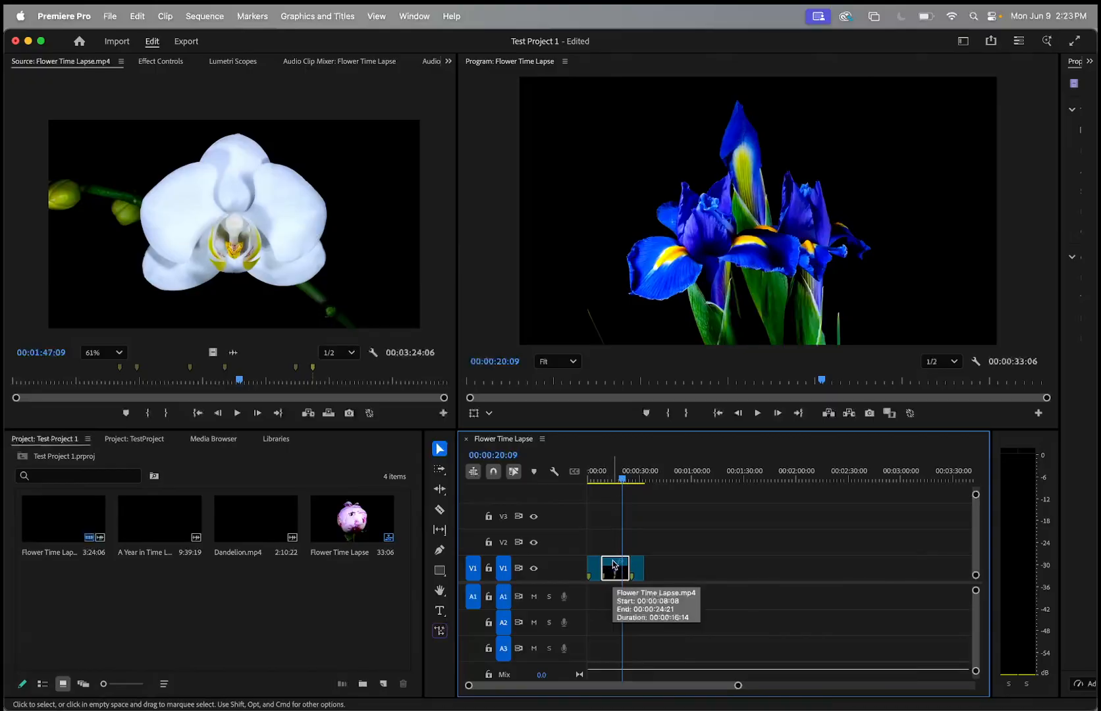
{"action": "right_click", "coordinate": [612, 565]}
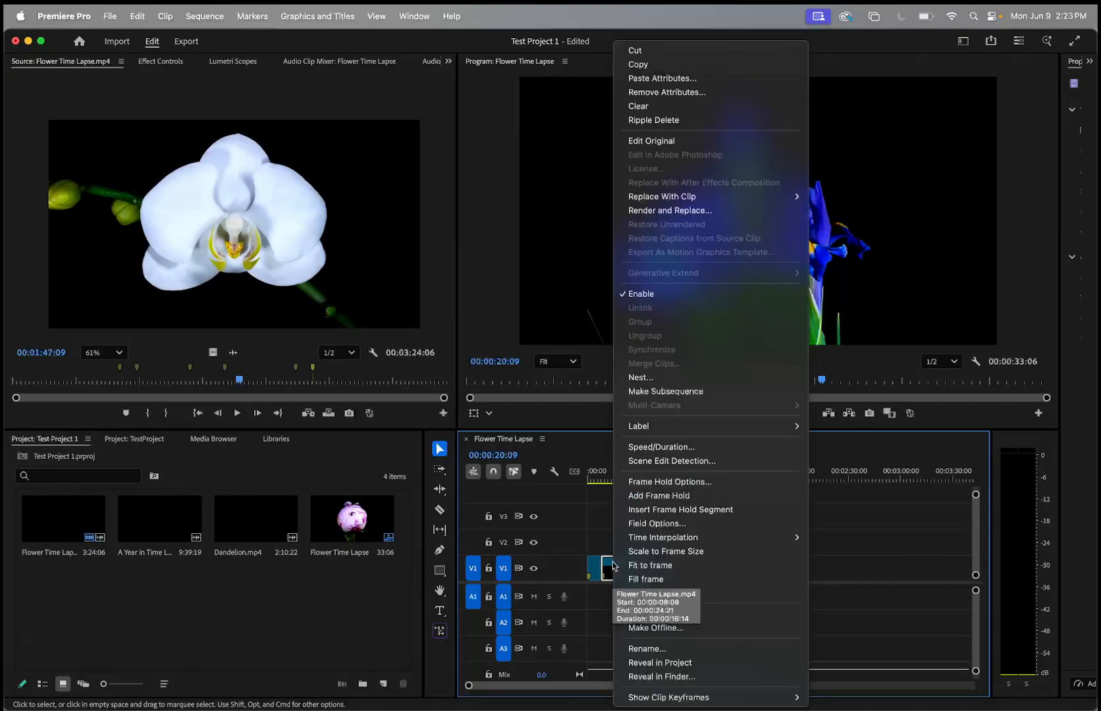
{"action": "left_click", "coordinate": [663, 447]}
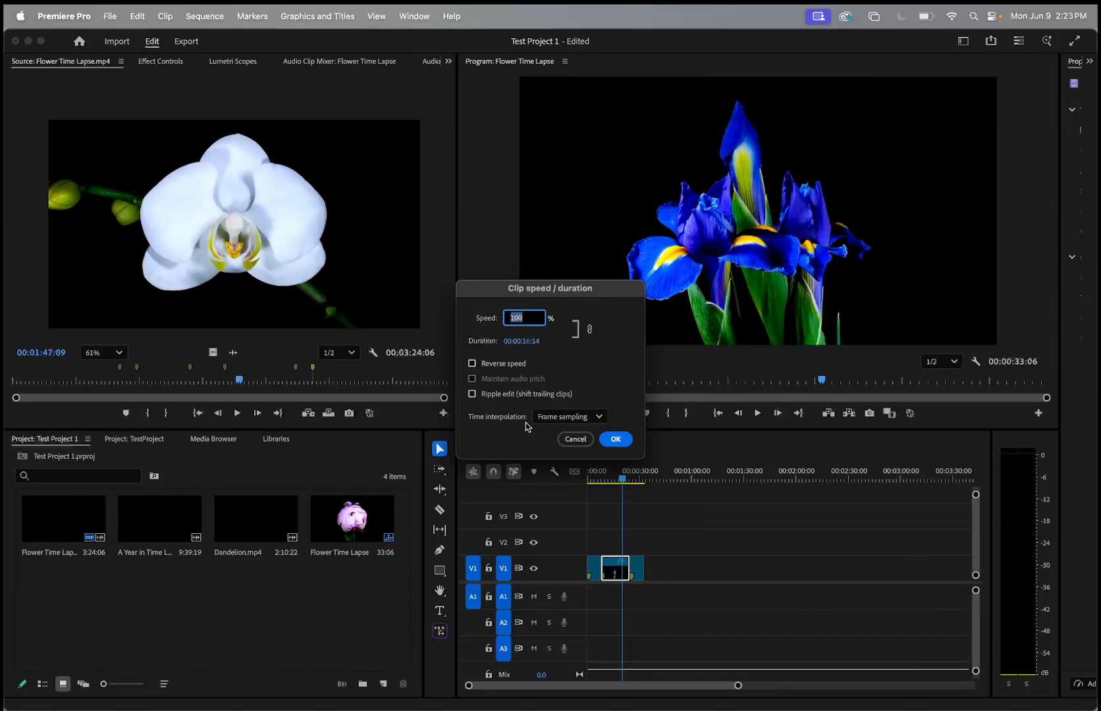
{"action": "type", "text": "200"}
{"action": "left_click", "coordinate": [625, 444]}
Step: Play back the sped-up iris clip, then undo its speed change
{"action": "left_click_drag", "start_coordinate": [621, 482], "coordinate": [597, 482]}
{"action": "key", "text": "space"}
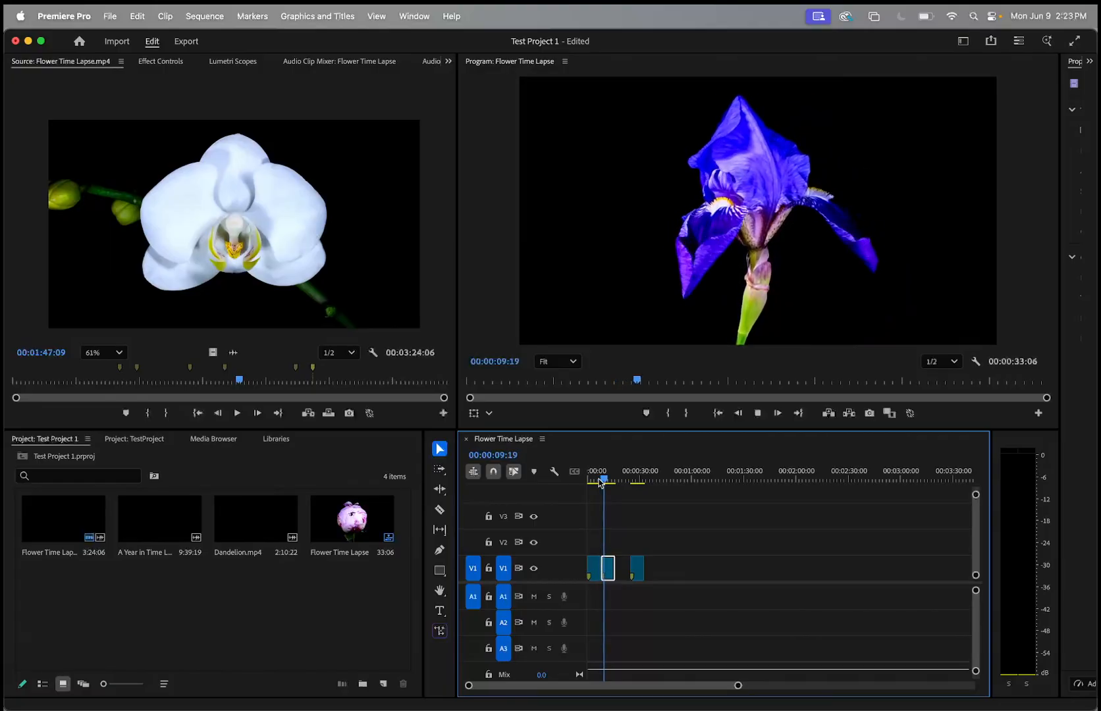
{"action": "key", "text": "space"}
{"action": "key", "text": "super+z"}
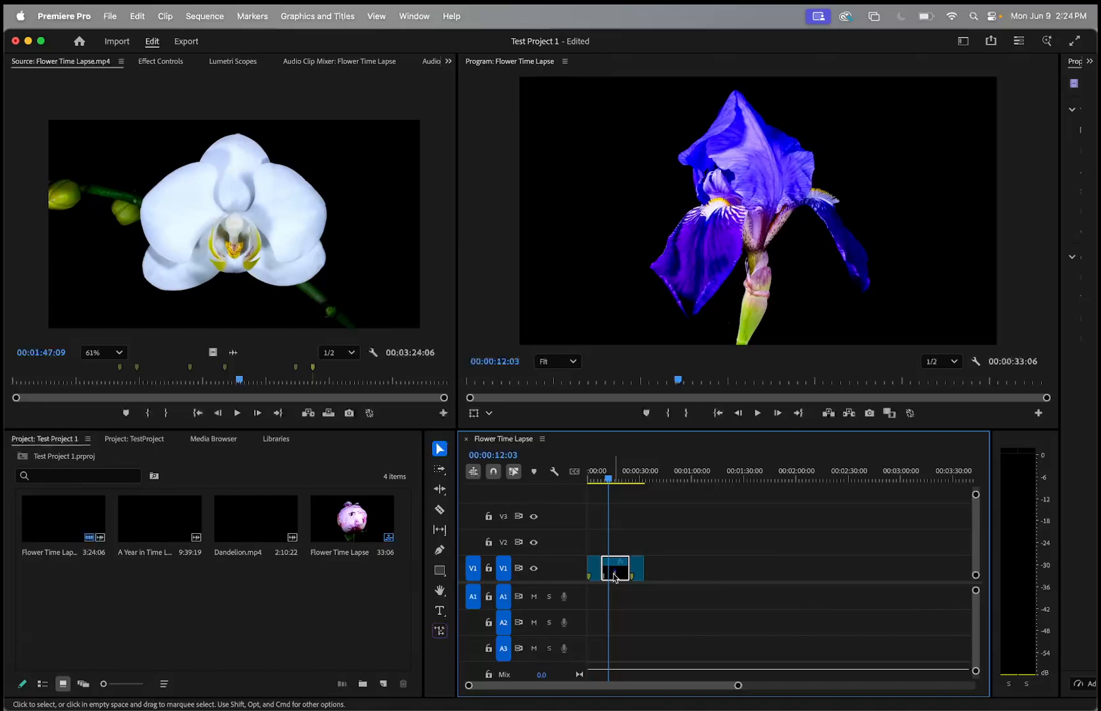
Step: Move the middle iris clip from V1 up to V2, keeping its timing
{"action": "left_click_drag", "start_coordinate": [613, 577], "coordinate": [617, 549]}
{"action": "left_click", "coordinate": [636, 572]}
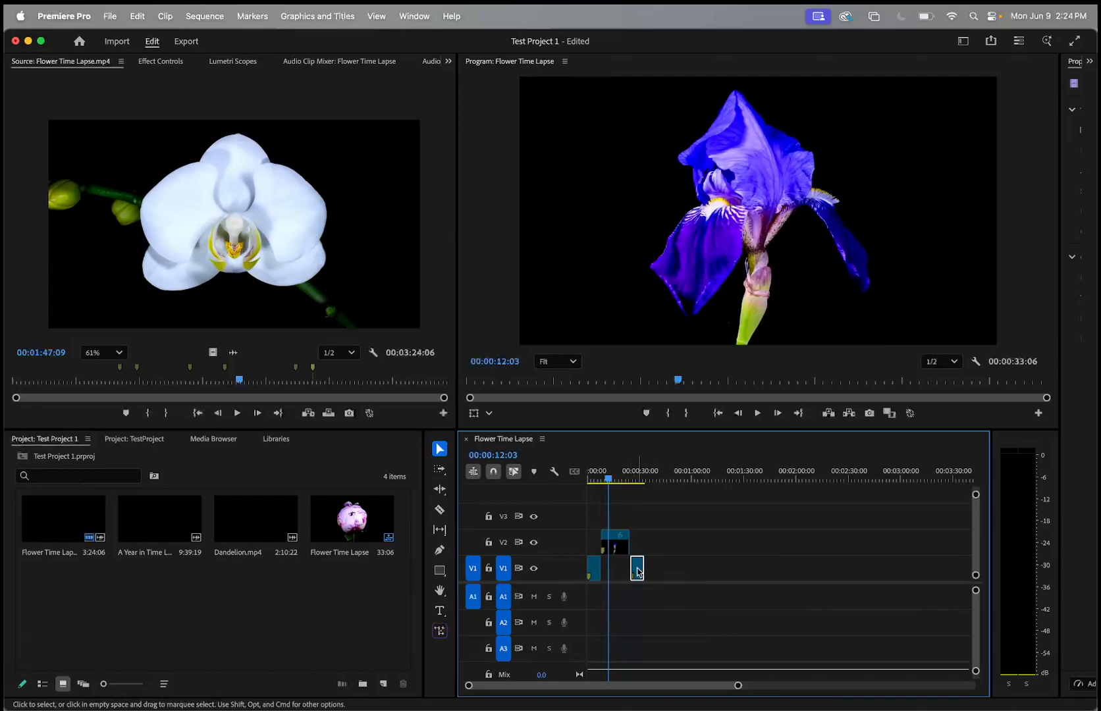
{"action": "left_click", "coordinate": [683, 541]}
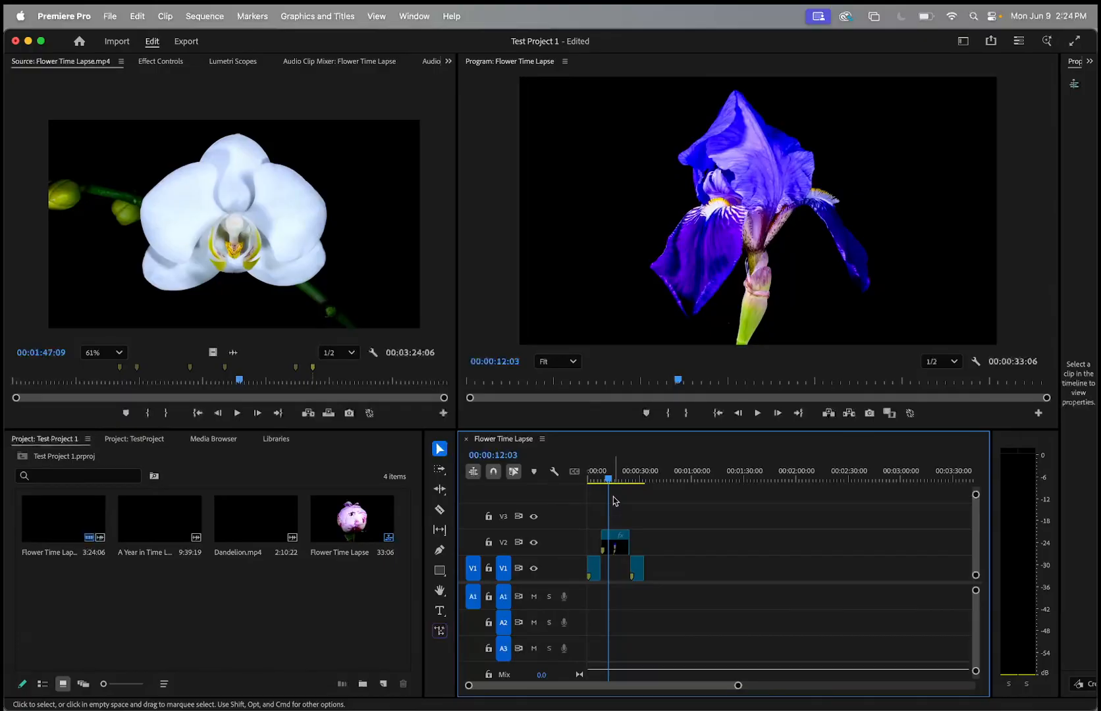
Step: Move the last V1 clip to V3 so it starts at 00:00:19:07, overlapping the iris clip, and play the overlap
{"action": "mouse_move", "coordinate": [609, 480]}
{"action": "left_mouse_down"}
{"action": "mouse_move", "coordinate": [595, 478]}
{"action": "mouse_move", "coordinate": [636, 480]}
{"action": "mouse_move", "coordinate": [594, 479]}
{"action": "mouse_move", "coordinate": [636, 479]}
{"action": "mouse_move", "coordinate": [621, 482]}
{"action": "left_mouse_up"}
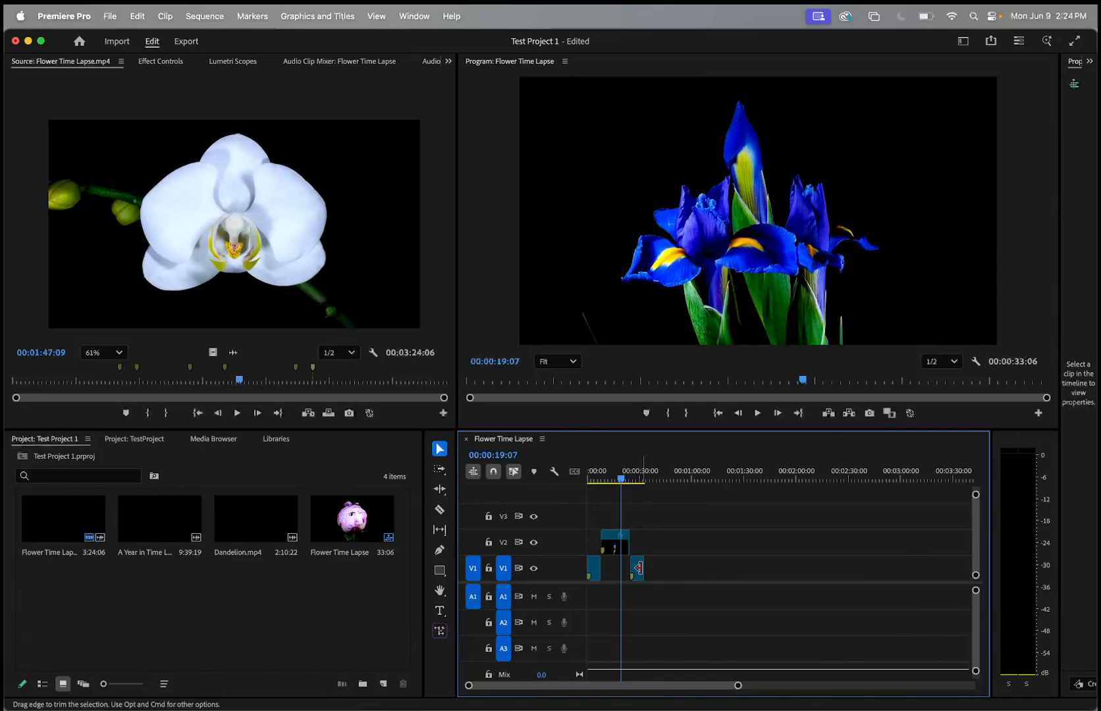
{"action": "left_click_drag", "start_coordinate": [638, 568], "coordinate": [607, 480]}
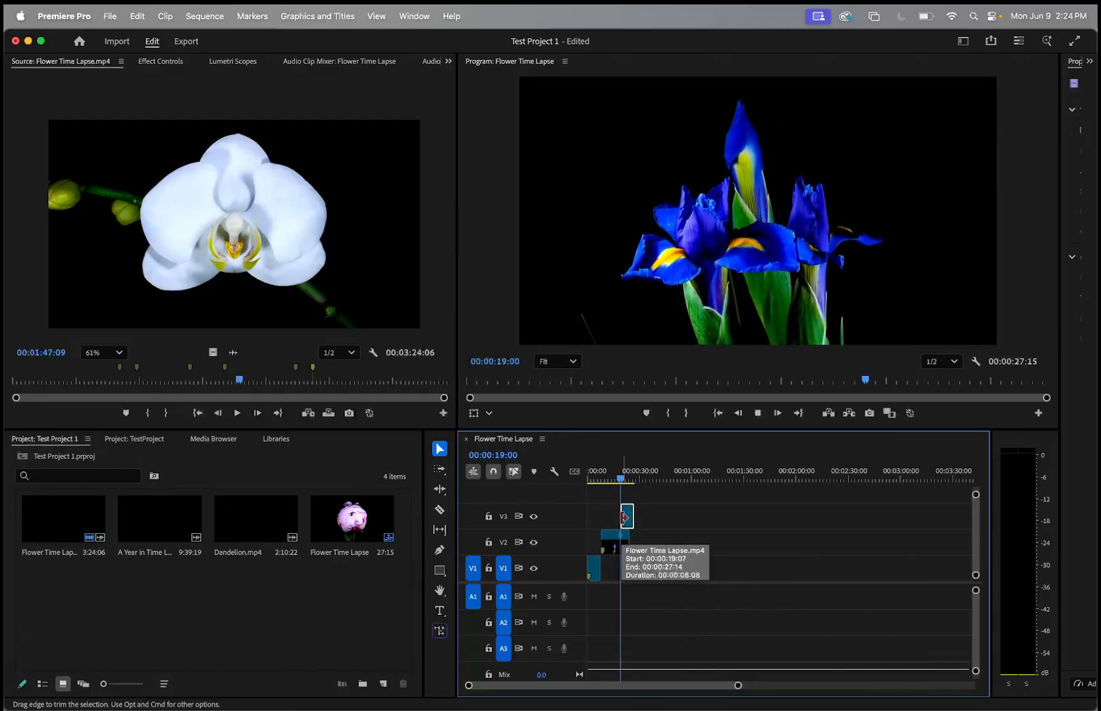
{"action": "key", "text": "space"}
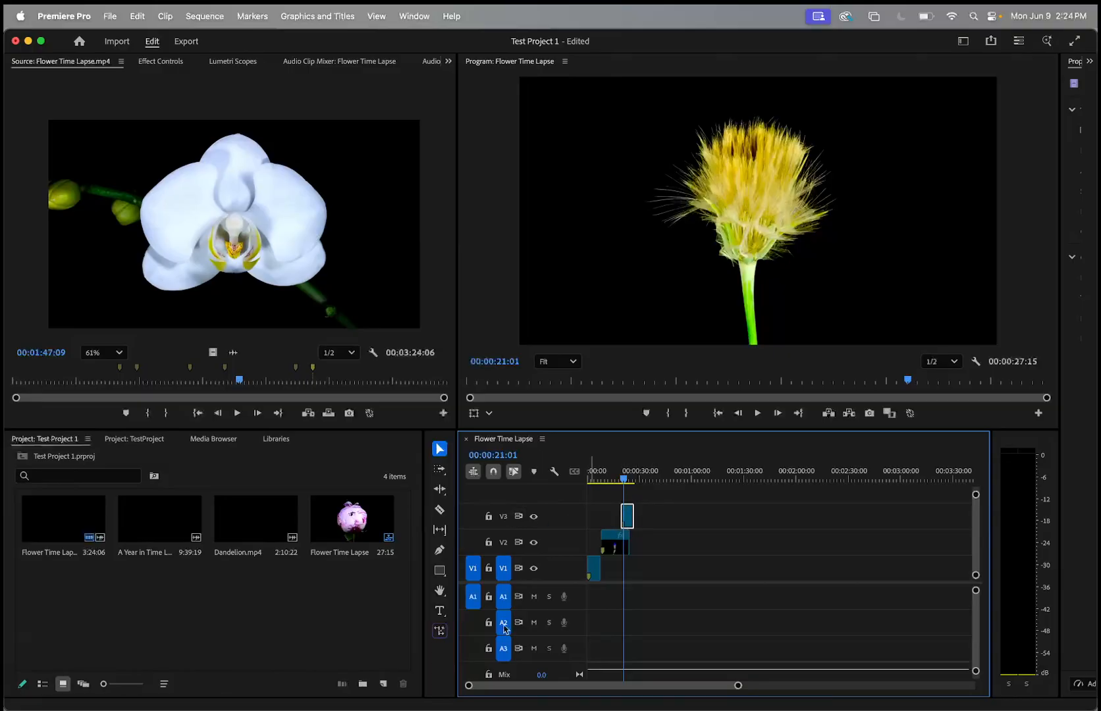
Step: Move the V3 clip later so it ends at 00:00:33:06, clear of the iris clip, and put the playhead at 00:00:32:09
{"action": "left_click_drag", "start_coordinate": [624, 478], "coordinate": [652, 478]}
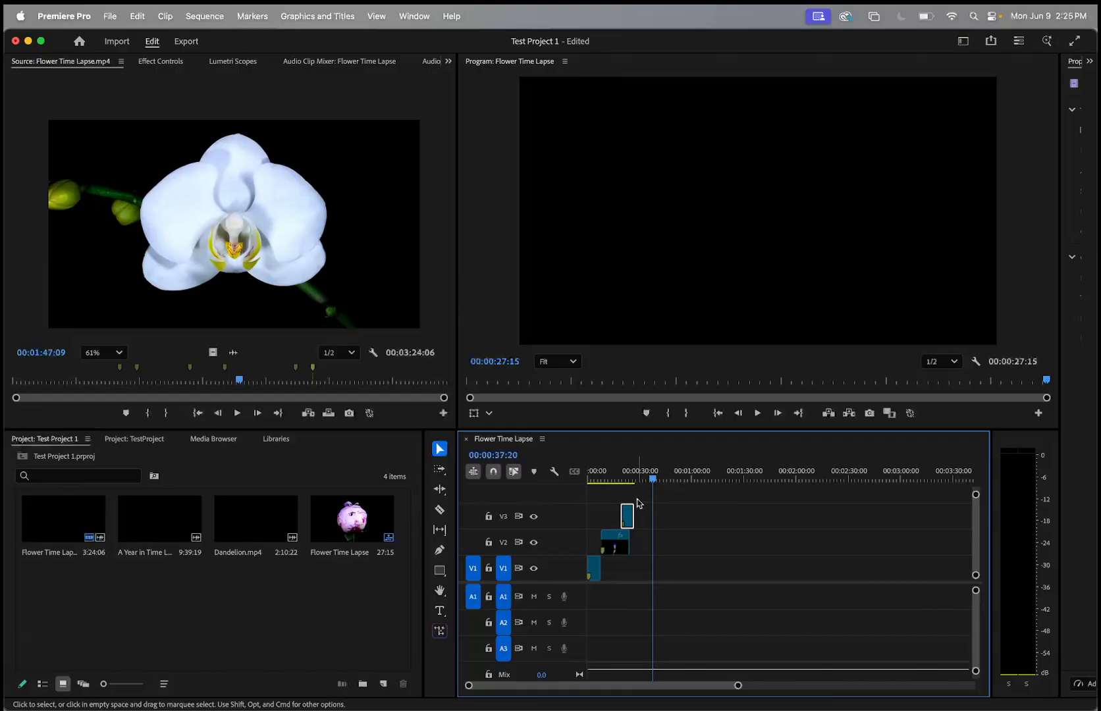
{"action": "left_click_drag", "start_coordinate": [629, 517], "coordinate": [639, 516]}
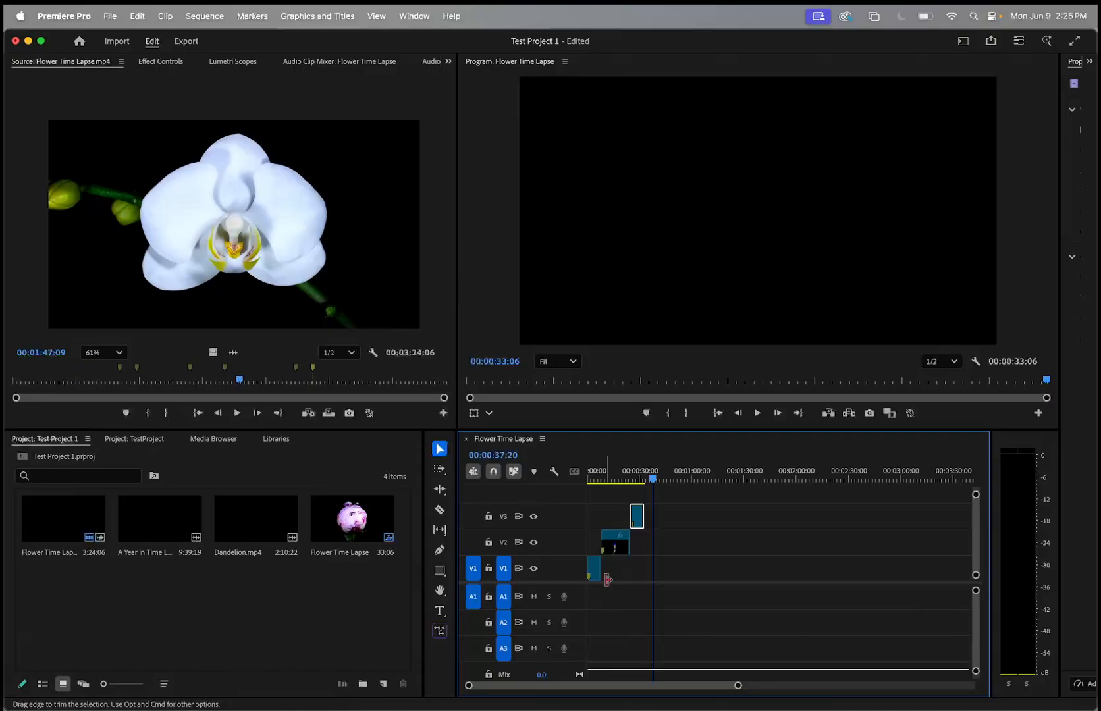
{"action": "left_click_drag", "start_coordinate": [653, 483], "coordinate": [643, 484]}
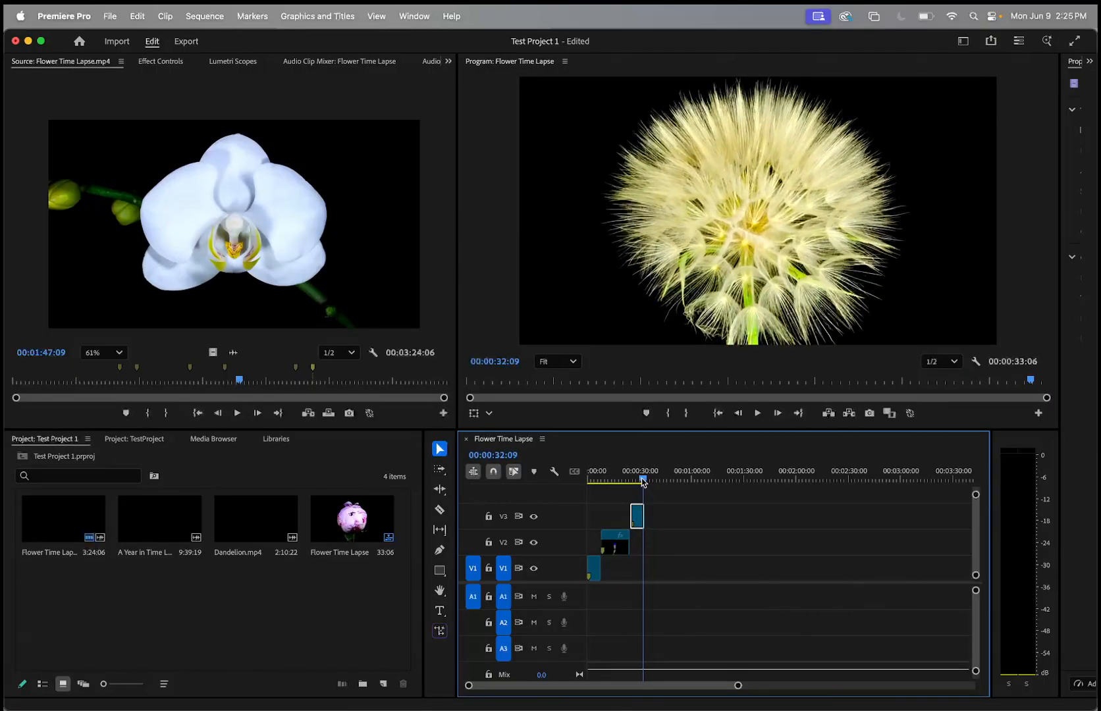
Step: Preview Dandelion.mp4 up to 00:00:41:08 in the source monitor and place the whole clip on V2 and A2, starting after the V3 clip
{"action": "double_click", "coordinate": [230, 522]}
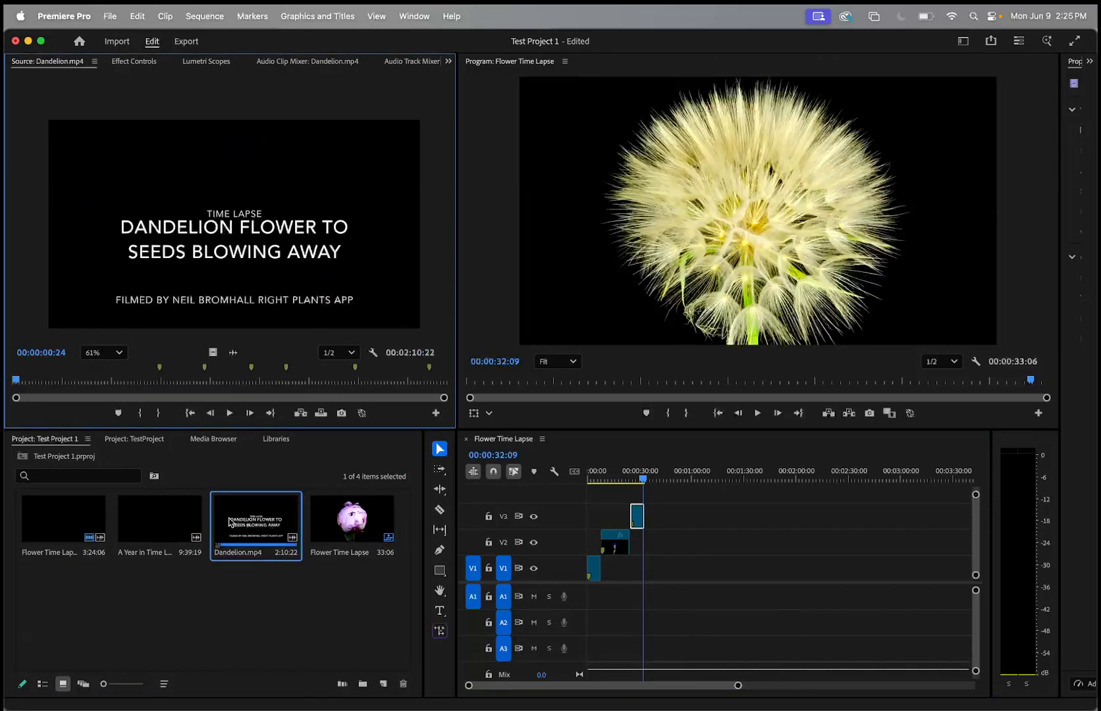
{"action": "left_click", "coordinate": [146, 379]}
{"action": "mouse_move", "coordinate": [148, 377]}
{"action": "left_mouse_down"}
{"action": "mouse_move", "coordinate": [319, 368]}
{"action": "mouse_move", "coordinate": [148, 369]}
{"action": "left_mouse_up"}
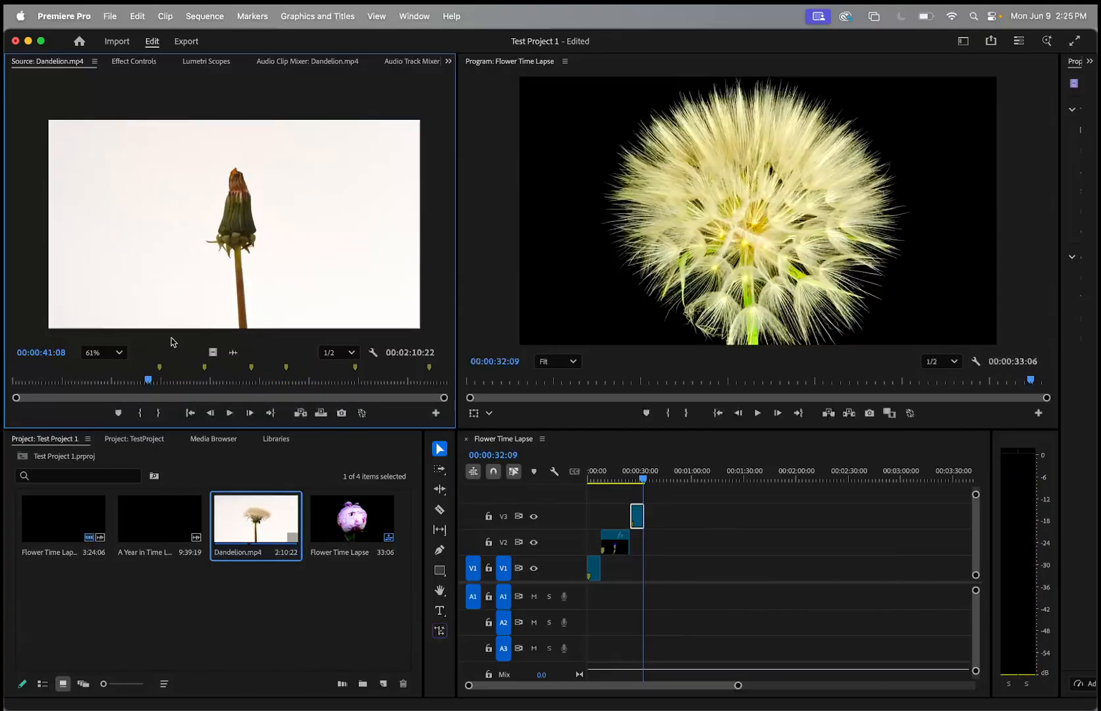
{"action": "left_click_drag", "start_coordinate": [295, 520], "coordinate": [645, 538]}
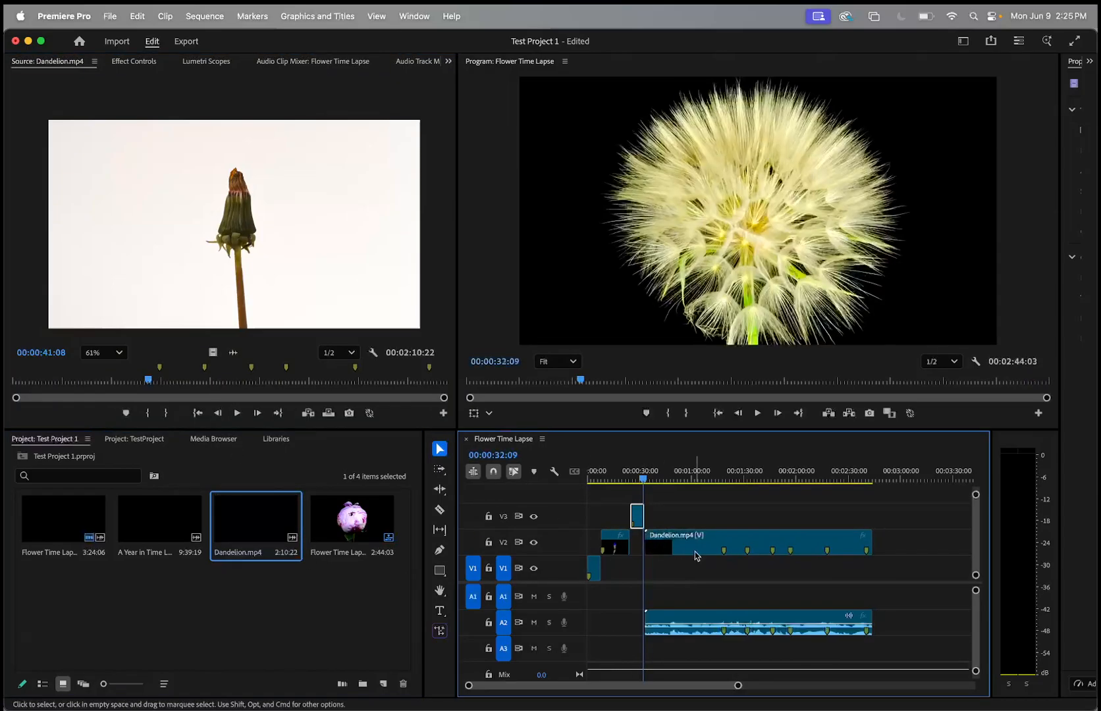
Step: Split the Dandelion.mp4 clip with the Razor tool at each of its six markers
{"action": "left_click", "coordinate": [439, 509]}
{"action": "left_click", "coordinate": [722, 547]}
{"action": "left_click", "coordinate": [748, 546]}
{"action": "left_click", "coordinate": [772, 546]}
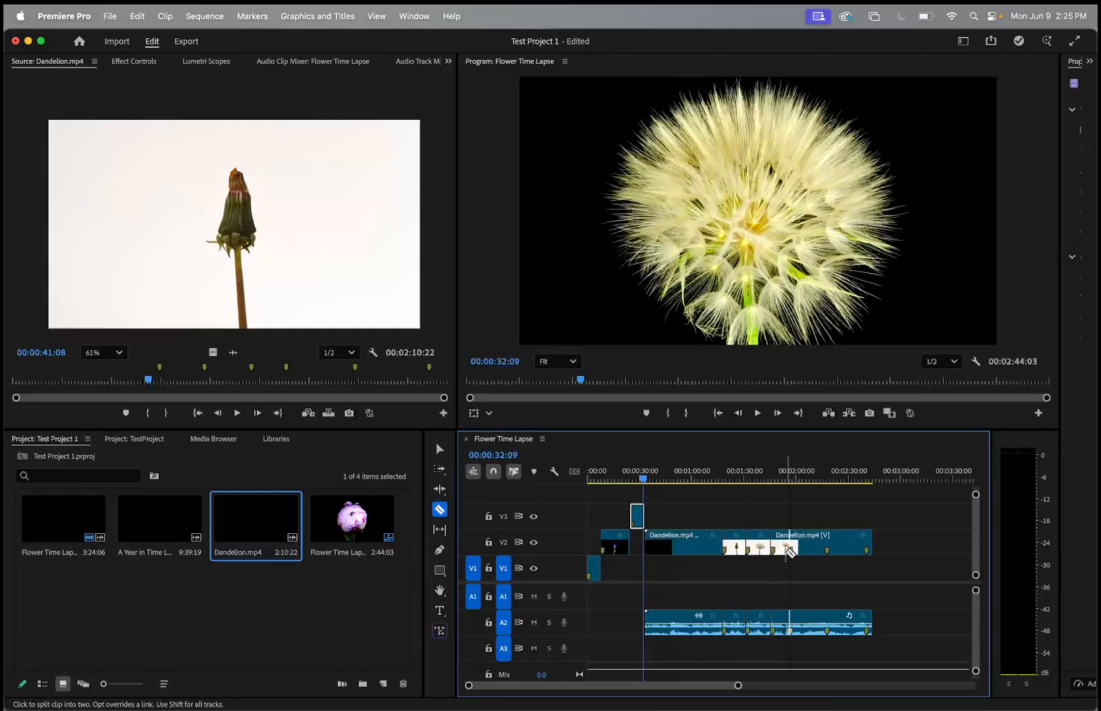
{"action": "key", "text": "super+z"}
{"action": "left_click", "coordinate": [773, 551]}
{"action": "left_click", "coordinate": [789, 550]}
{"action": "left_click", "coordinate": [826, 551]}
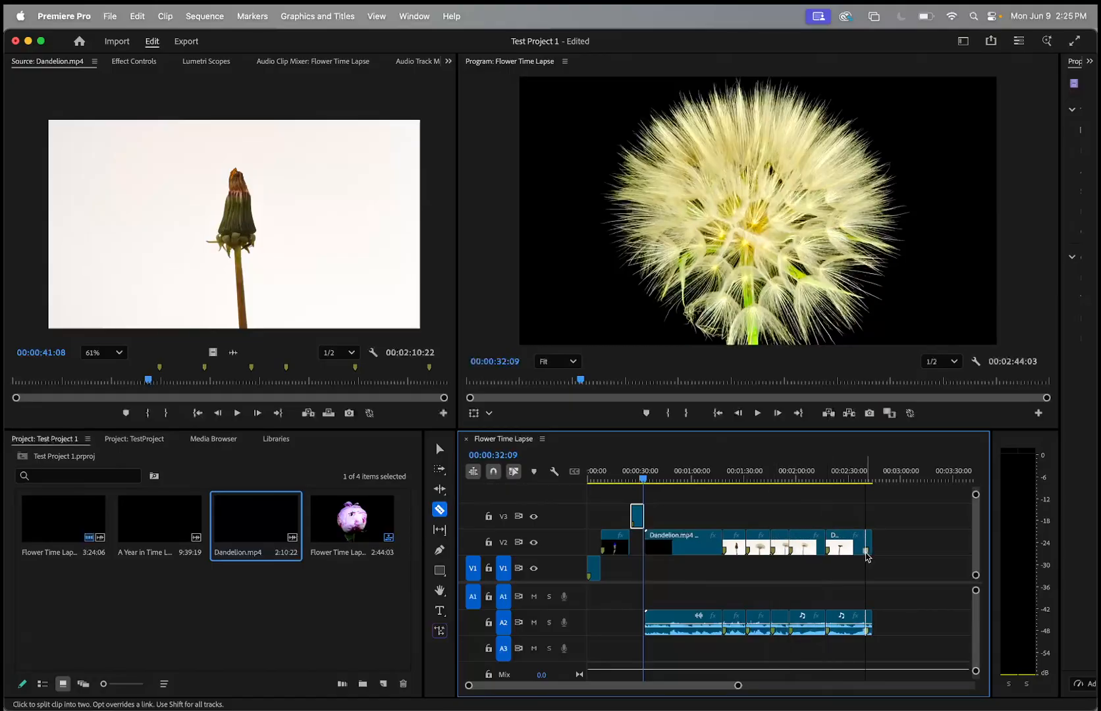
{"action": "left_click", "coordinate": [439, 449]}
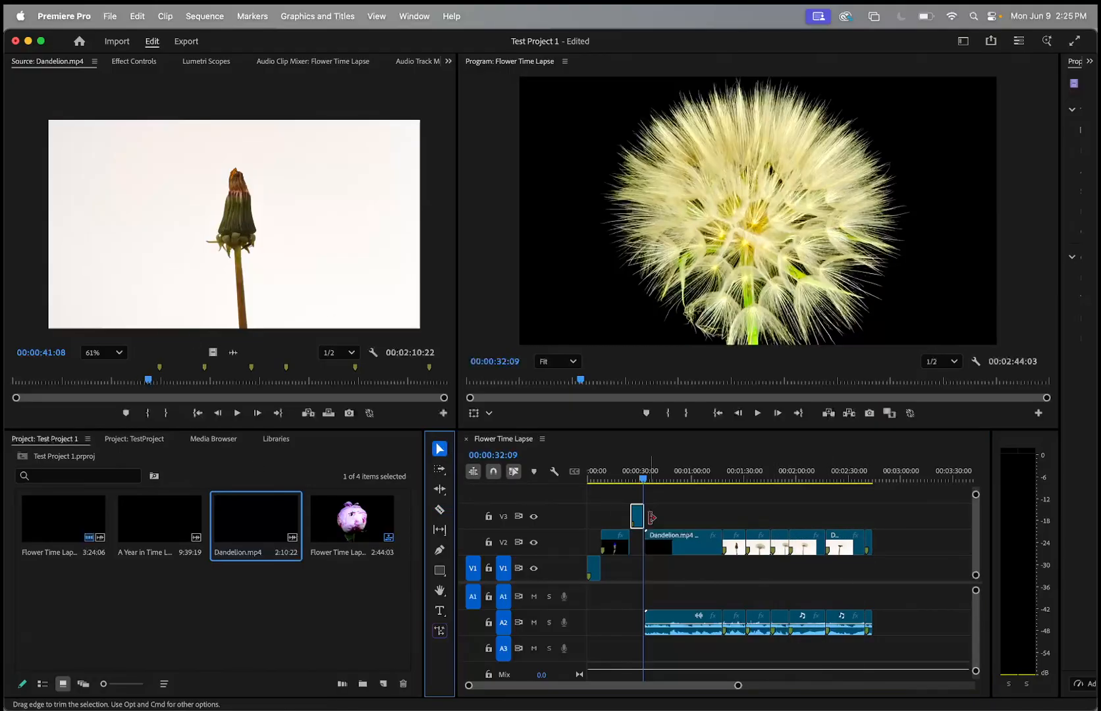
Step: Delete the opening and closing dandelion segments and the two unwanted segments between the marked bloom sections
{"action": "left_click", "coordinate": [699, 549]}
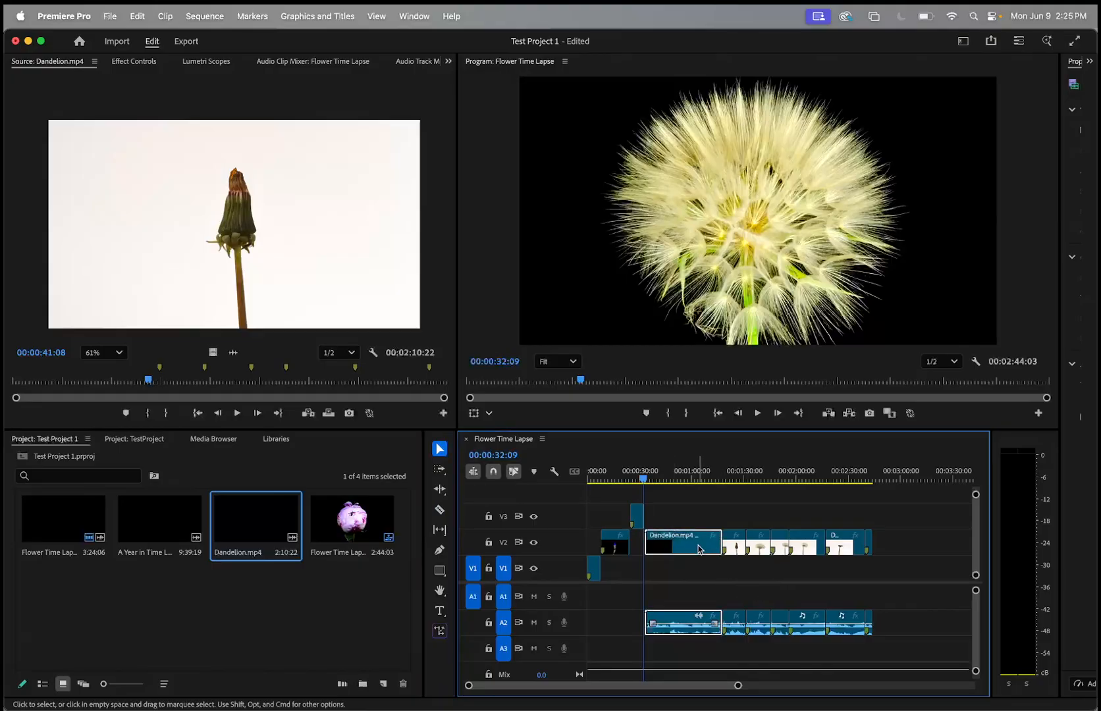
{"action": "key", "text": "Delete"}
{"action": "left_click", "coordinate": [764, 548]}
{"action": "key", "text": "Delete"}
{"action": "left_click", "coordinate": [804, 548]}
{"action": "key", "text": "Delete"}
{"action": "left_click", "coordinate": [869, 547]}
{"action": "key", "text": "Delete"}
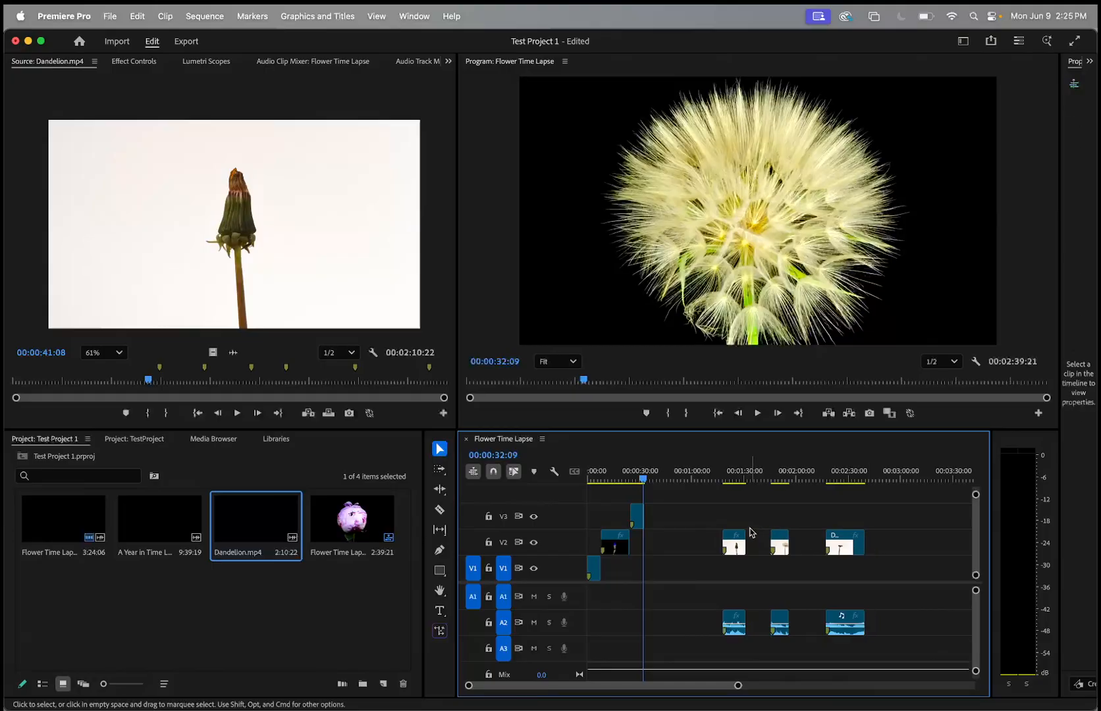
Step: Move the three remaining dandelion segments together on V2, starting right after the V3 clip, and set the playhead to 00:00:25:20
{"action": "left_click_drag", "start_coordinate": [741, 545], "coordinate": [663, 546]}
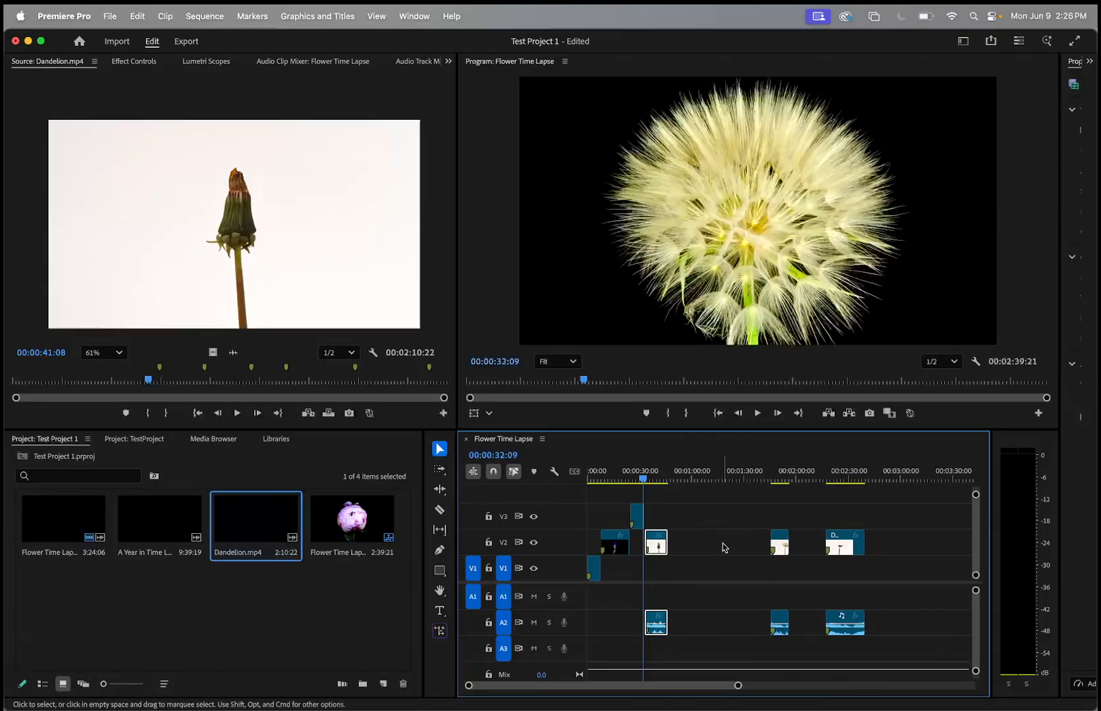
{"action": "left_click_drag", "start_coordinate": [778, 549], "coordinate": [676, 549]}
{"action": "left_click_drag", "start_coordinate": [849, 549], "coordinate": [706, 554]}
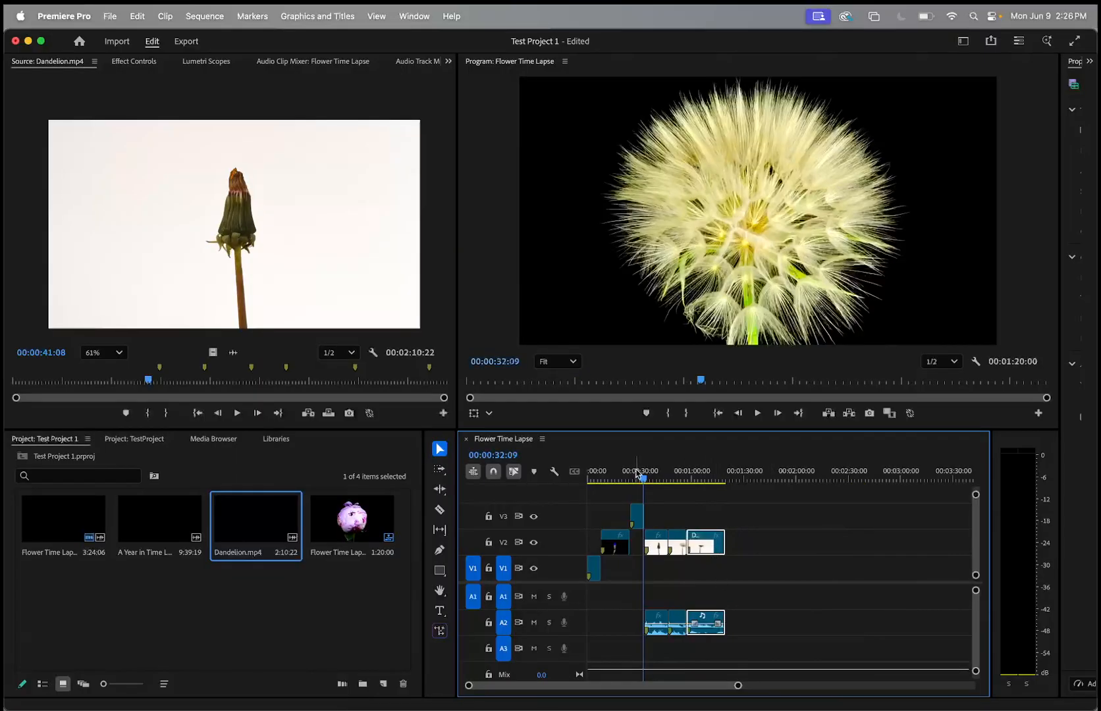
{"action": "left_click", "coordinate": [652, 478]}
{"action": "mouse_move", "coordinate": [652, 479]}
{"action": "left_mouse_down"}
{"action": "mouse_move", "coordinate": [685, 479]}
{"action": "mouse_move", "coordinate": [633, 479]}
{"action": "left_mouse_up"}
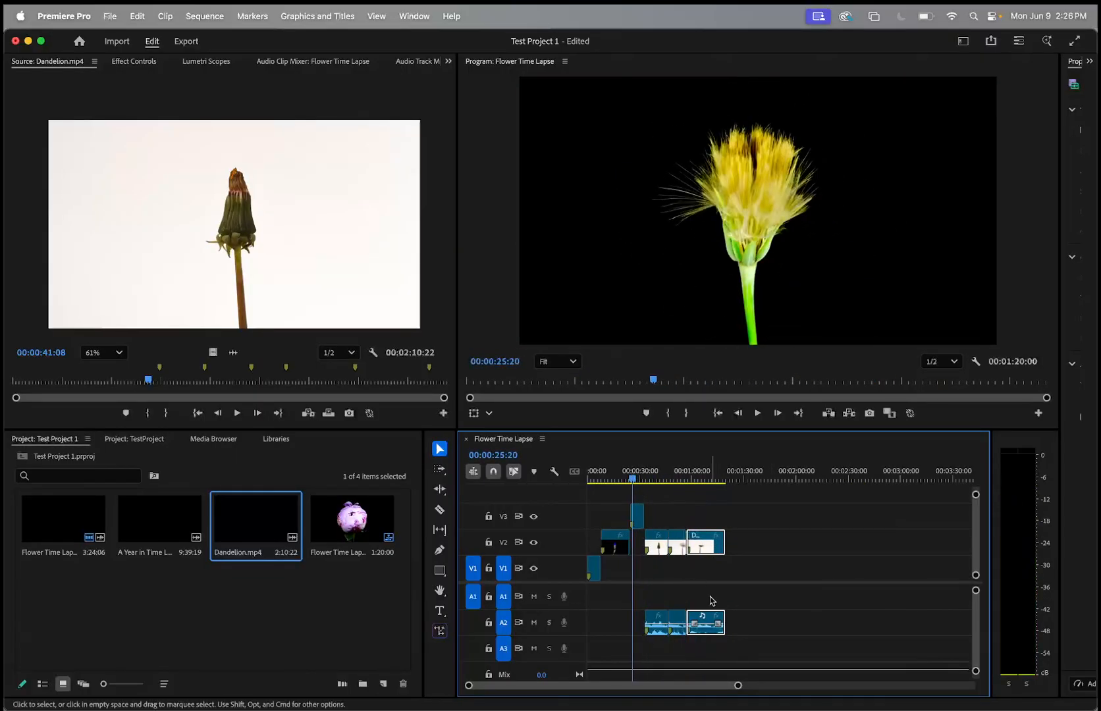
Step: Unlink the first dandelion segment's audio from its video and delete the audio
{"action": "right_click", "coordinate": [658, 545]}
{"action": "mouse_move", "coordinate": [703, 699]}
{"action": "left_click", "coordinate": [687, 622]}
{"action": "left_click", "coordinate": [656, 625]}
{"action": "key", "text": "Delete"}
Step: Unlink the second dandelion segment and delete only its audio from A2
{"action": "left_click", "coordinate": [678, 546]}
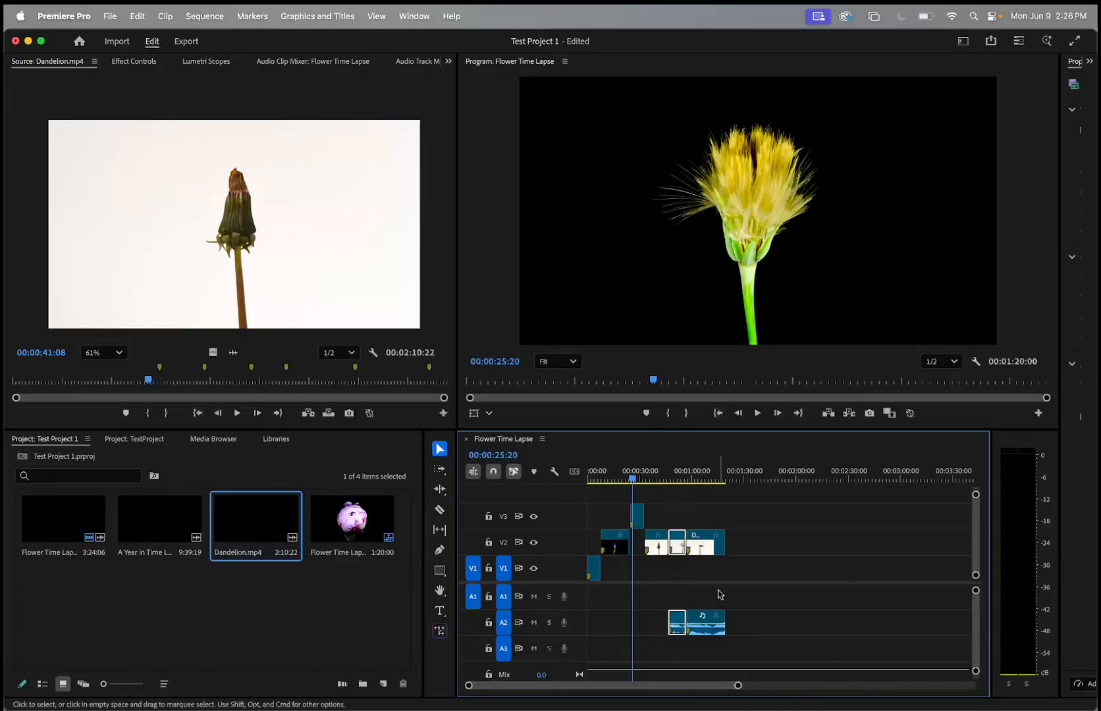
{"action": "left_click", "coordinate": [700, 547]}
{"action": "left_click", "coordinate": [680, 629]}
{"action": "right_click", "coordinate": [672, 538]}
{"action": "left_click", "coordinate": [699, 512]}
{"action": "left_click", "coordinate": [679, 539]}
{"action": "right_click", "coordinate": [678, 538]}
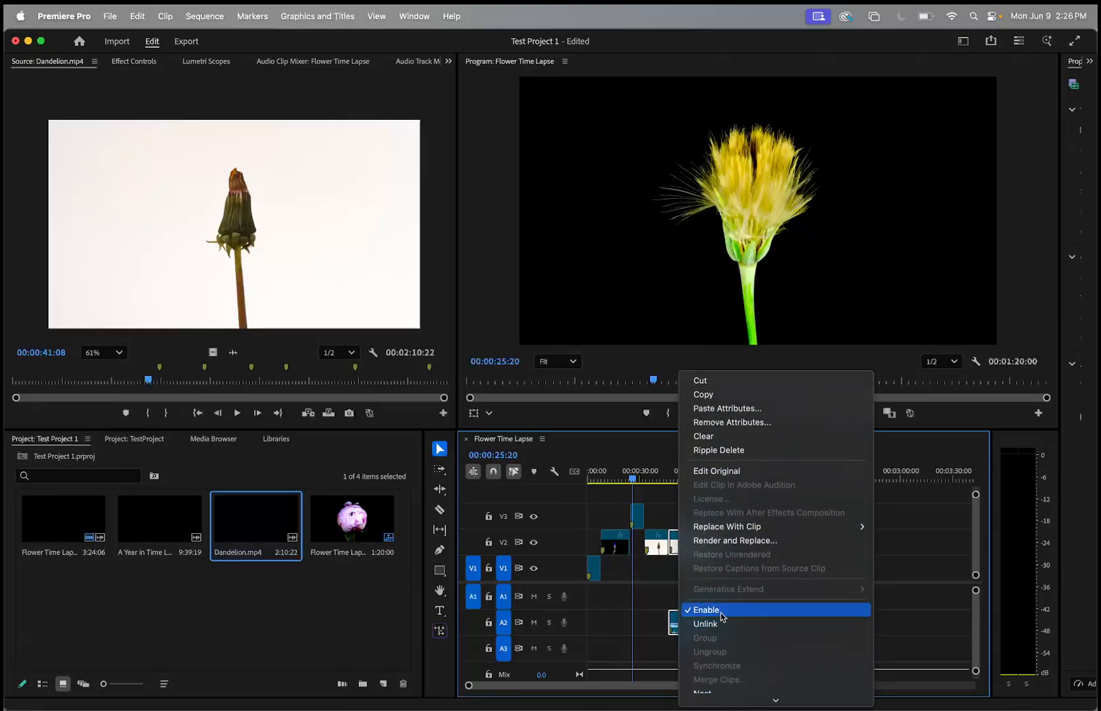
{"action": "left_click", "coordinate": [720, 623]}
{"action": "left_click", "coordinate": [682, 626]}
{"action": "key", "text": "Delete"}
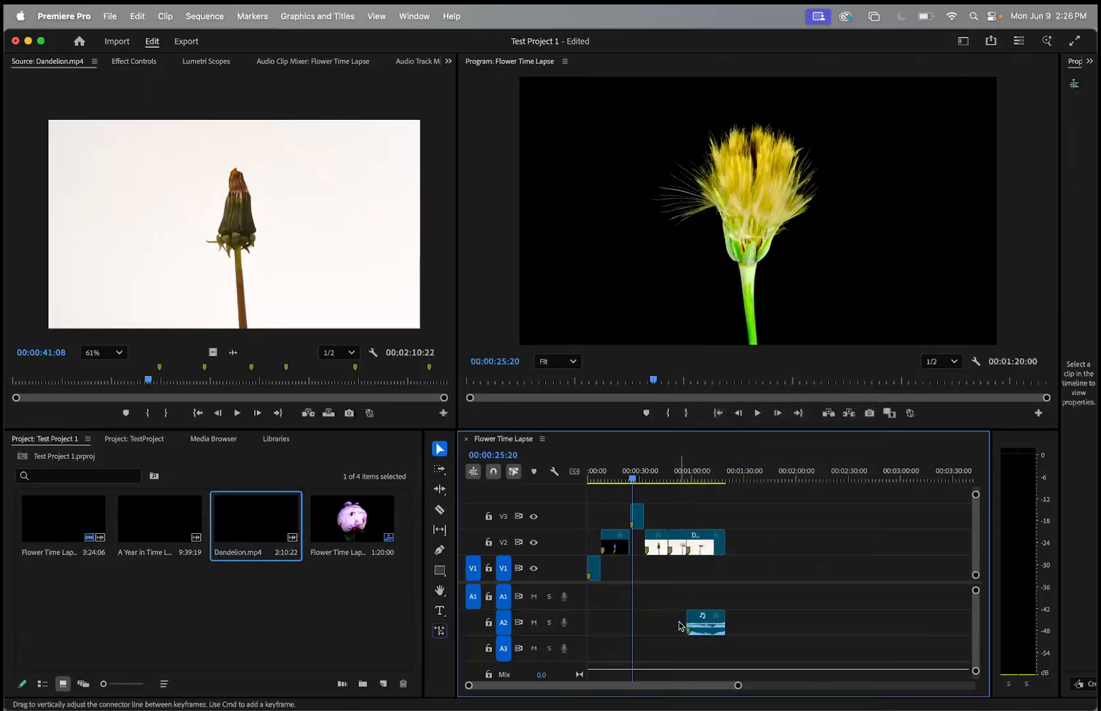
Step: Remove the last dandelion segment's audio from A2, keeping its video on V2
{"action": "left_click", "coordinate": [713, 543]}
{"action": "right_click", "coordinate": [709, 545]}
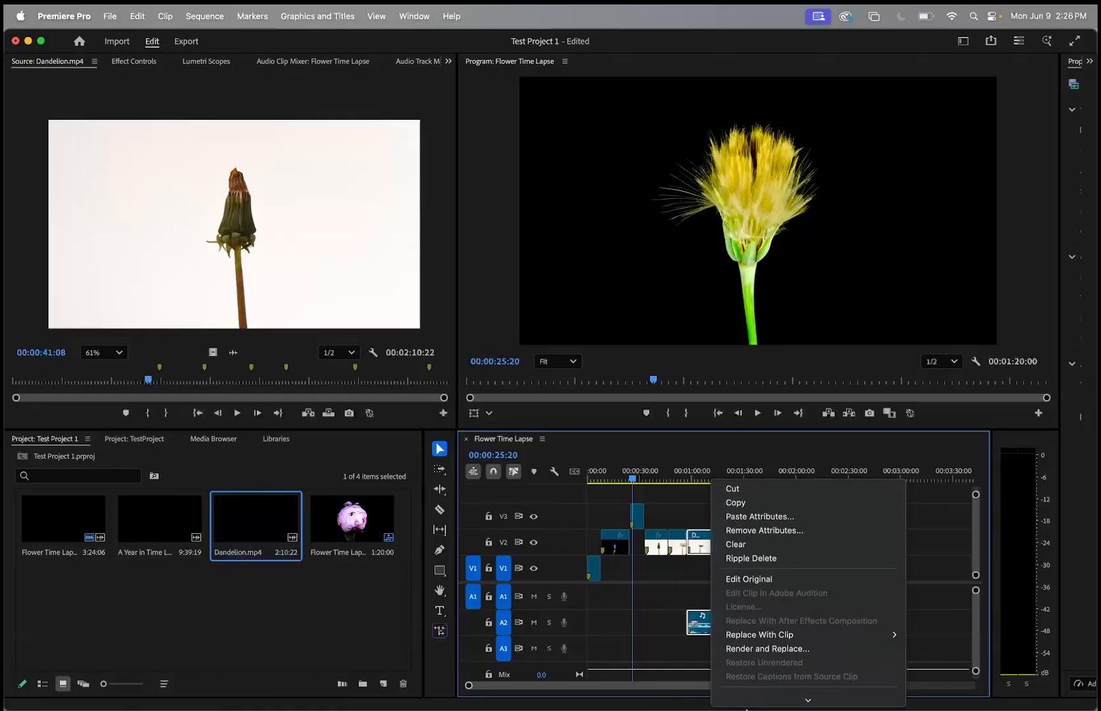
{"action": "left_click", "coordinate": [737, 635]}
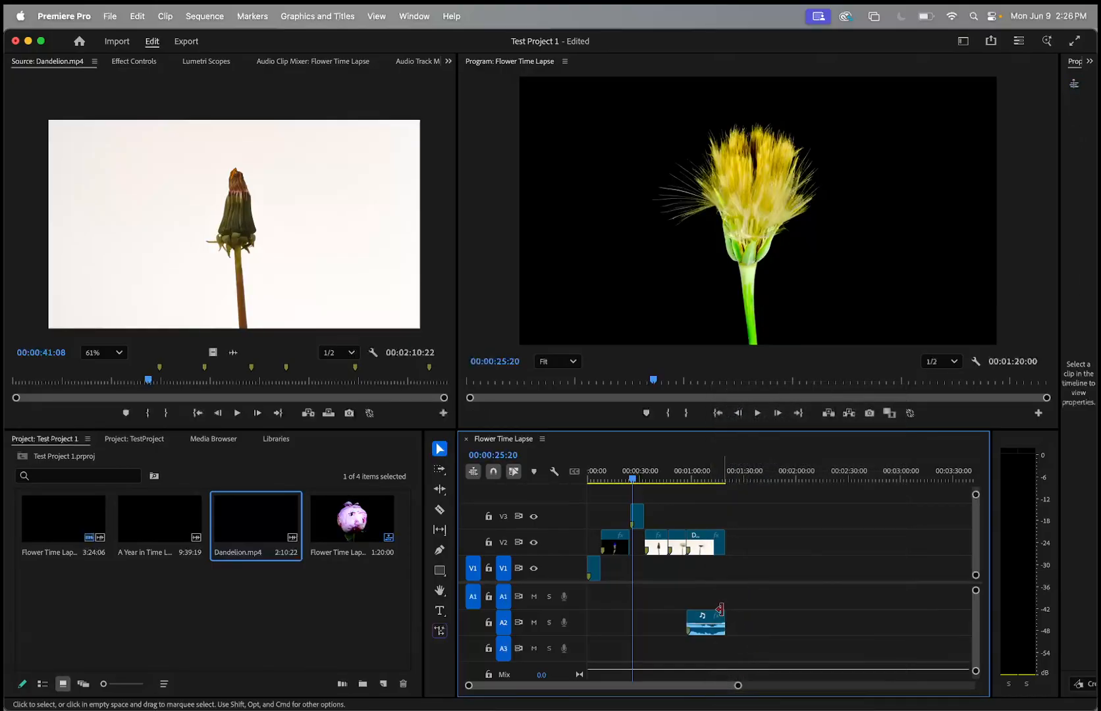
{"action": "left_click", "coordinate": [716, 623]}
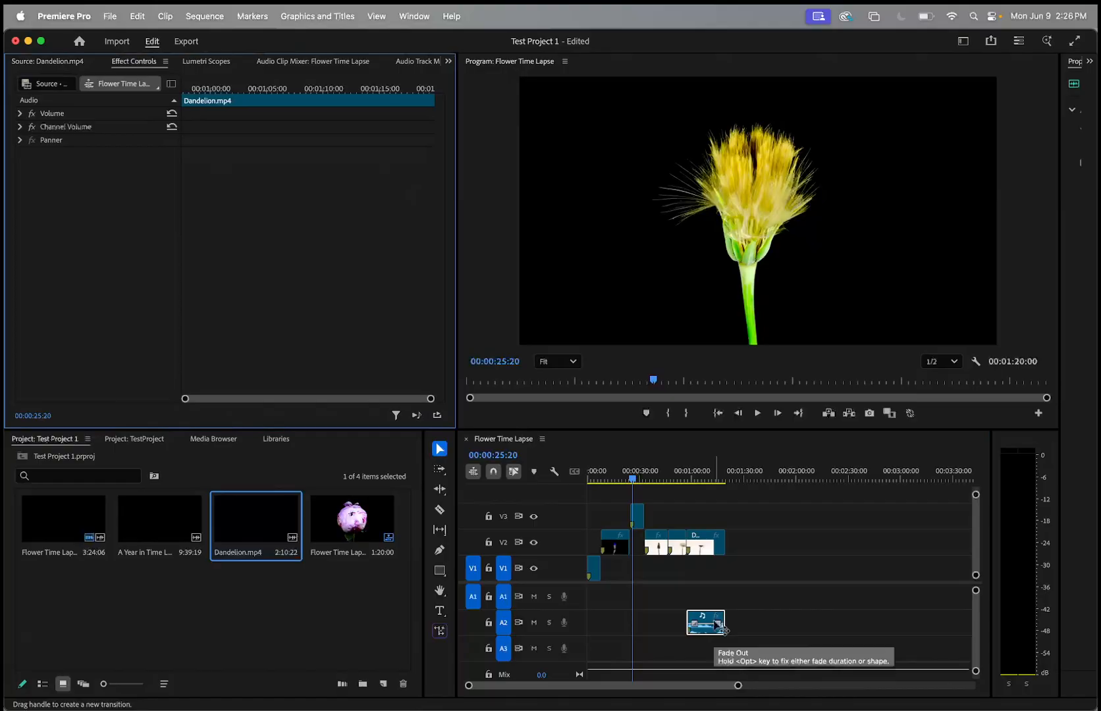
{"action": "left_click", "coordinate": [702, 632]}
{"action": "key", "text": "Delete"}
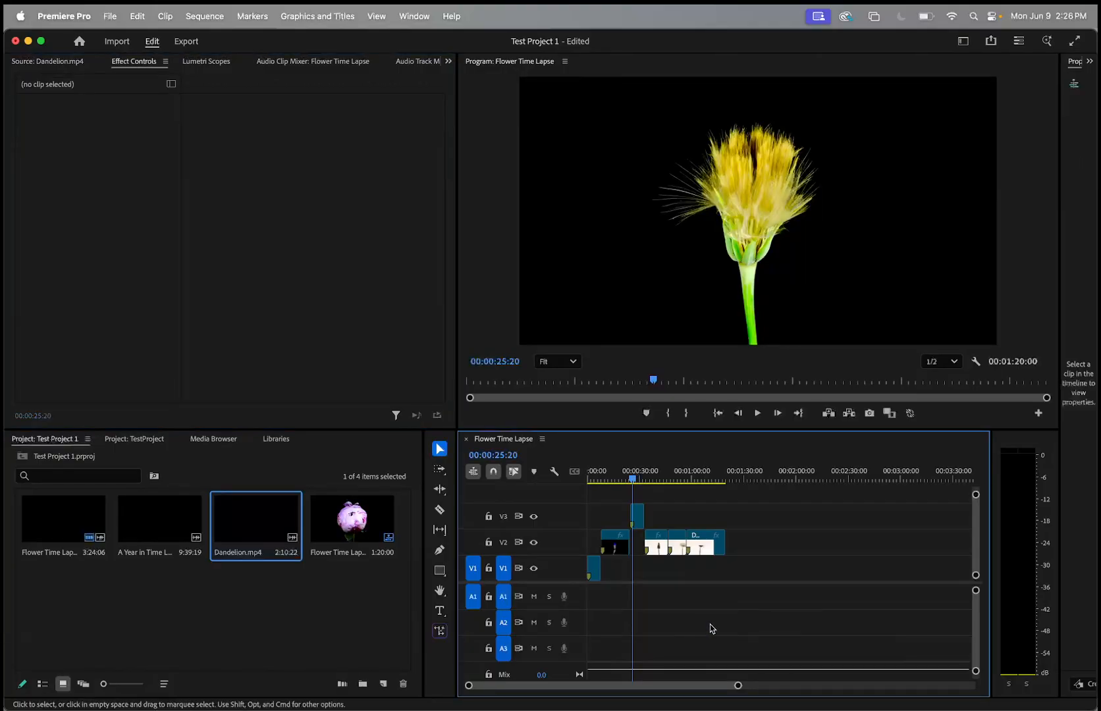
Step: Select the V3 clip and move the playhead back to 00:00:13:20
{"action": "left_click", "coordinate": [637, 520]}
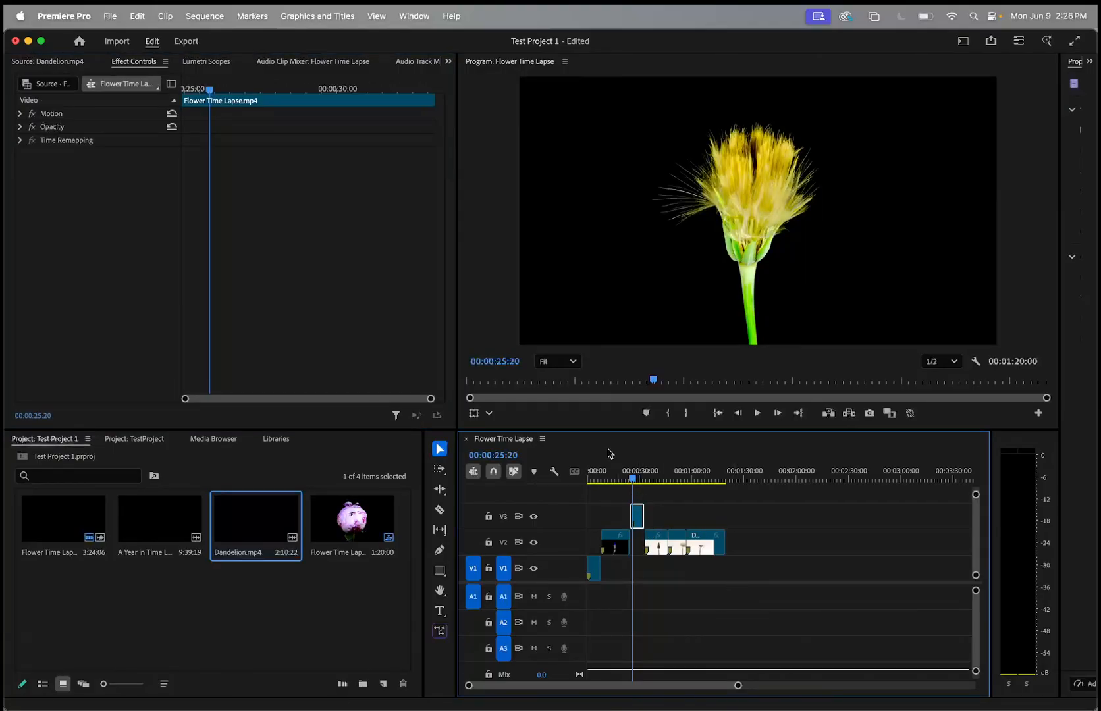
{"action": "mouse_move", "coordinate": [632, 481]}
{"action": "left_mouse_down"}
{"action": "mouse_move", "coordinate": [663, 484]}
{"action": "mouse_move", "coordinate": [611, 475]}
{"action": "left_mouse_up"}
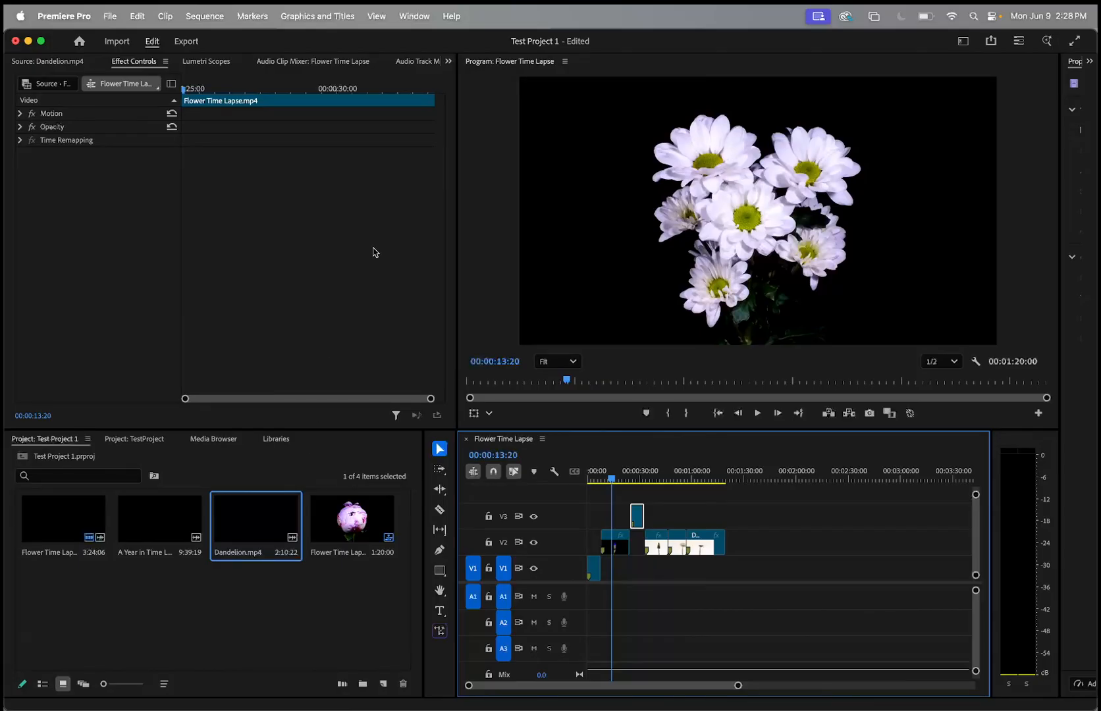
{"action": "left_click_drag", "start_coordinate": [737, 685], "coordinate": [903, 685]}
{"action": "left_click_drag", "start_coordinate": [976, 497], "coordinate": [965, 469]}
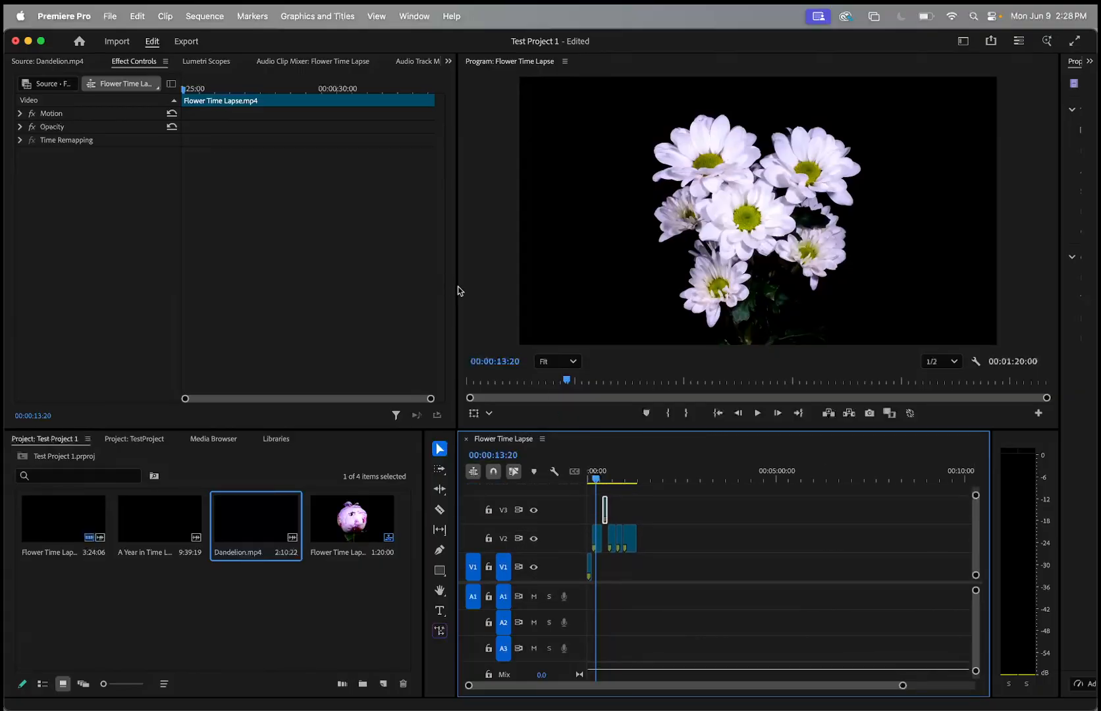
Step: Widen the timeline panel by narrowing the project and tools panels, and slightly narrow the source monitor area
{"action": "left_click_drag", "start_coordinate": [457, 289], "coordinate": [449, 228]}
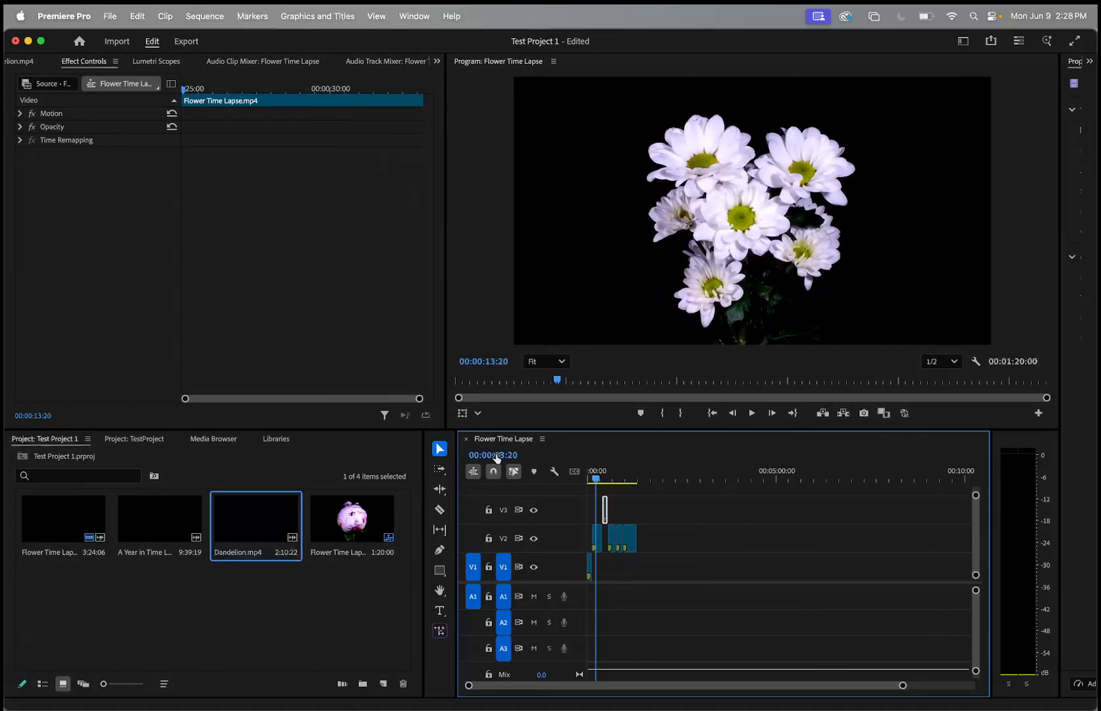
{"action": "left_click_drag", "start_coordinate": [422, 535], "coordinate": [122, 552]}
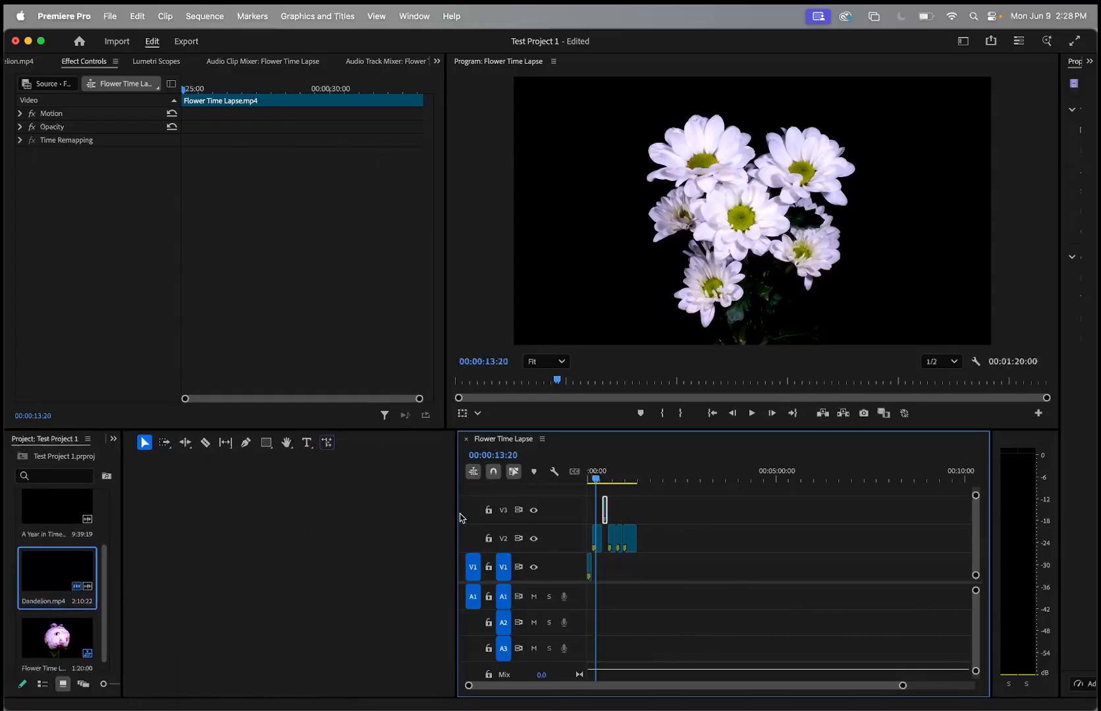
{"action": "left_click_drag", "start_coordinate": [457, 517], "coordinate": [141, 535]}
{"action": "scroll", "coordinate": [66, 541], "scroll_direction": "up", "scroll_amount": 2}
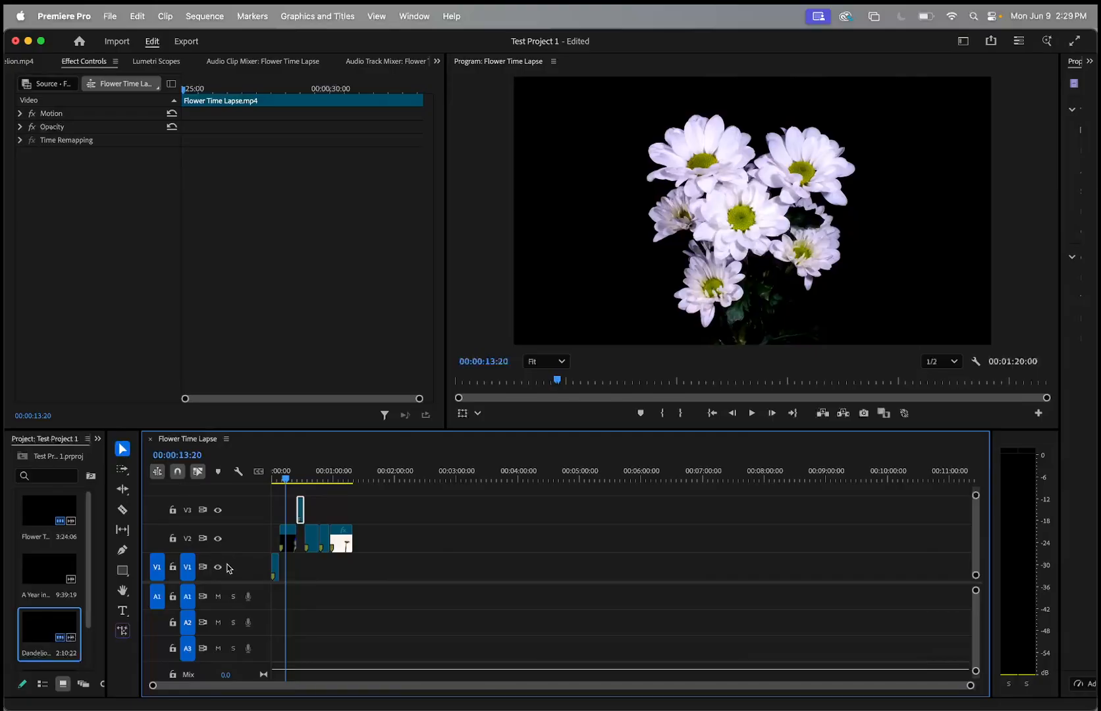
Step: Save the project
{"action": "key", "text": "super+s"}
{"action": "left_click", "coordinate": [110, 16]}
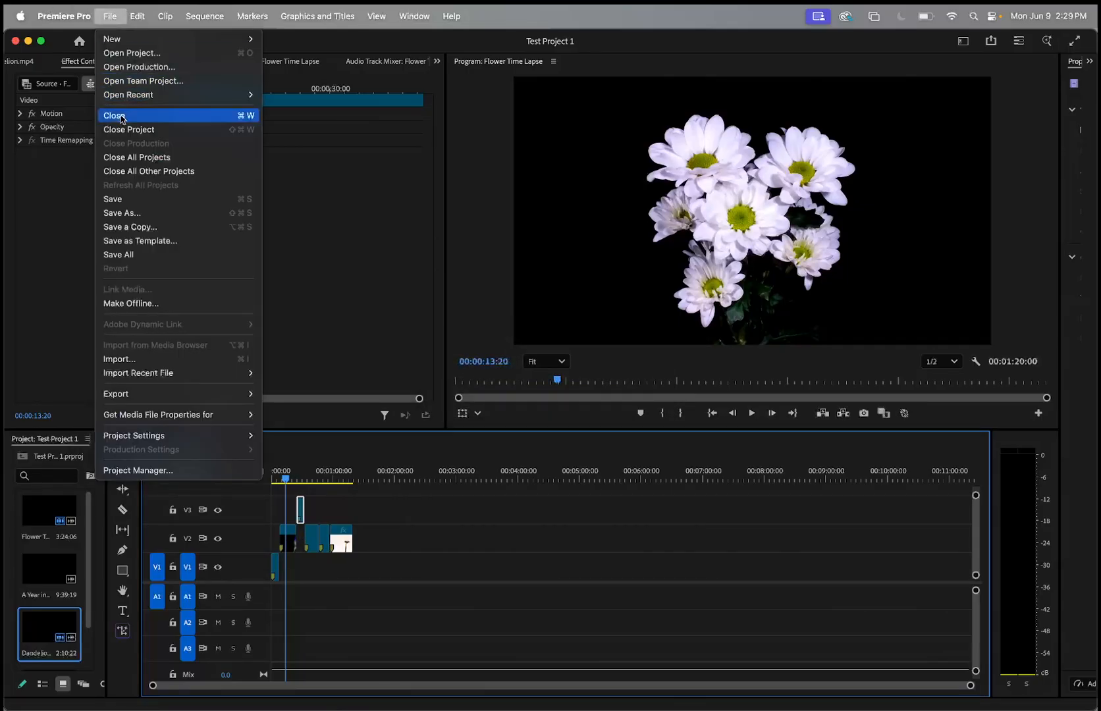
{"action": "left_click", "coordinate": [120, 200]}
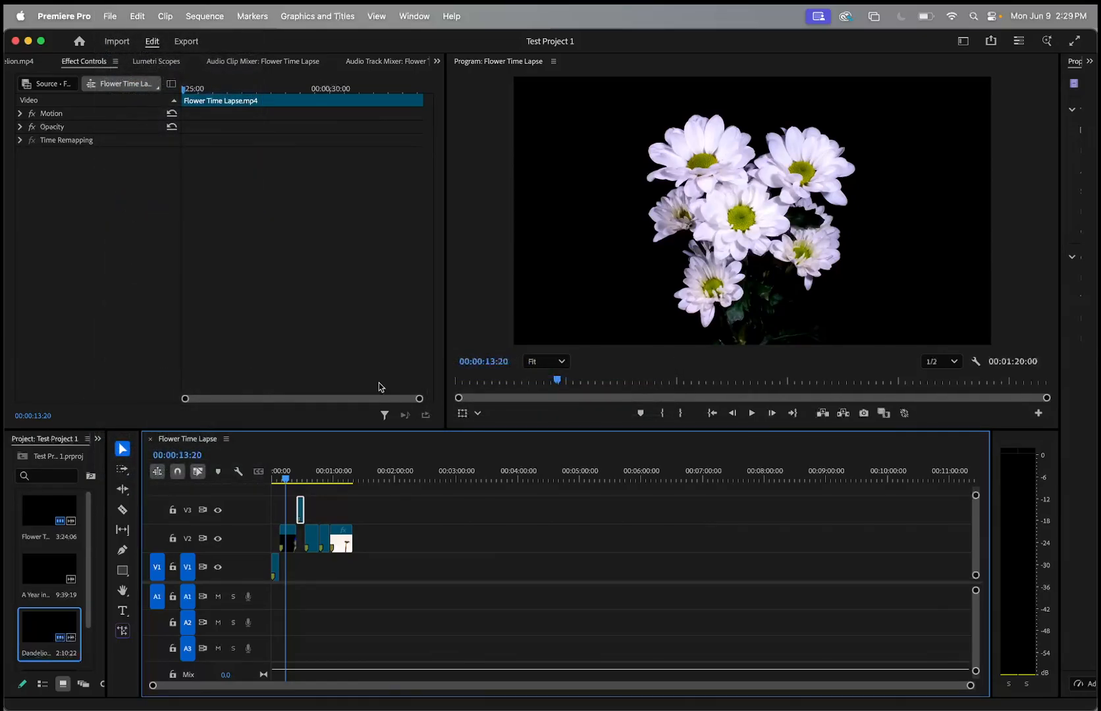